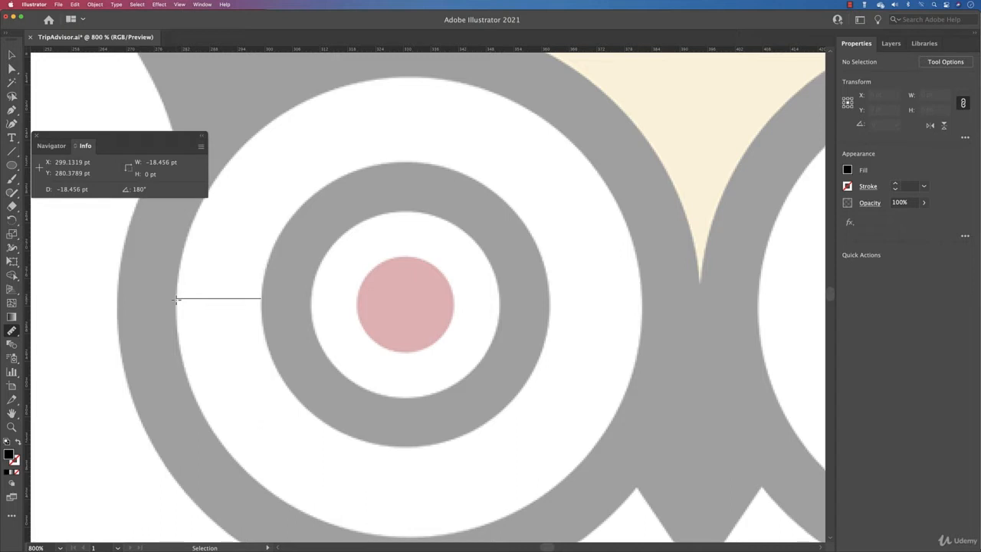
Measure the horizontal gap from the left eye's middle ring to the inner edge of its outer ring on the right-hand side.
{"action": "scroll", "coordinate": [176, 300], "scroll_direction": "up", "scroll_amount": 1}
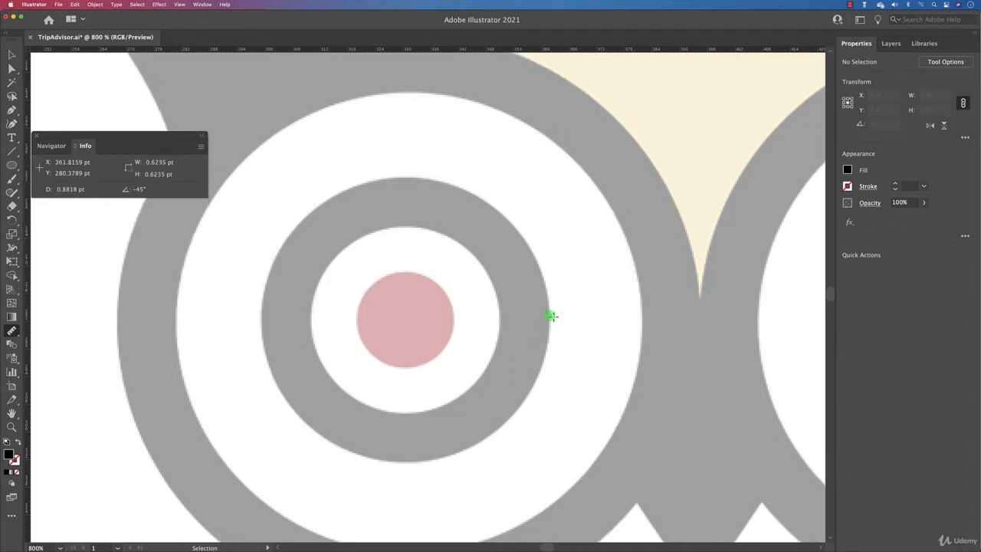
{"action": "left_click_drag", "start_coordinate": [551, 315], "coordinate": [640, 318]}
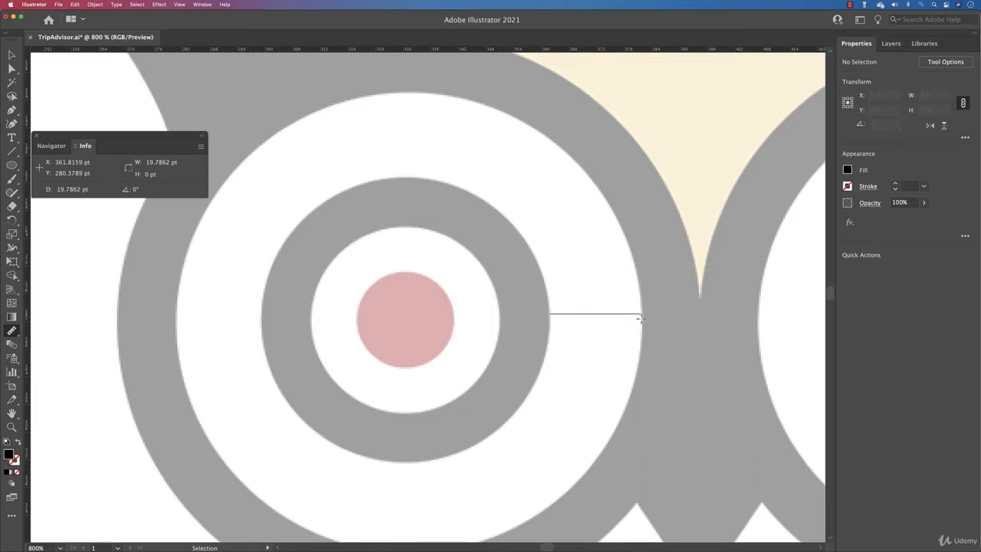
{"action": "left_click_drag", "start_coordinate": [641, 318], "coordinate": [640, 318]}
Draw a circle about 125.7 pt wide with no fill and a black stroke, centred on the left eye's pupil.
{"action": "key", "text": "super+minus"}
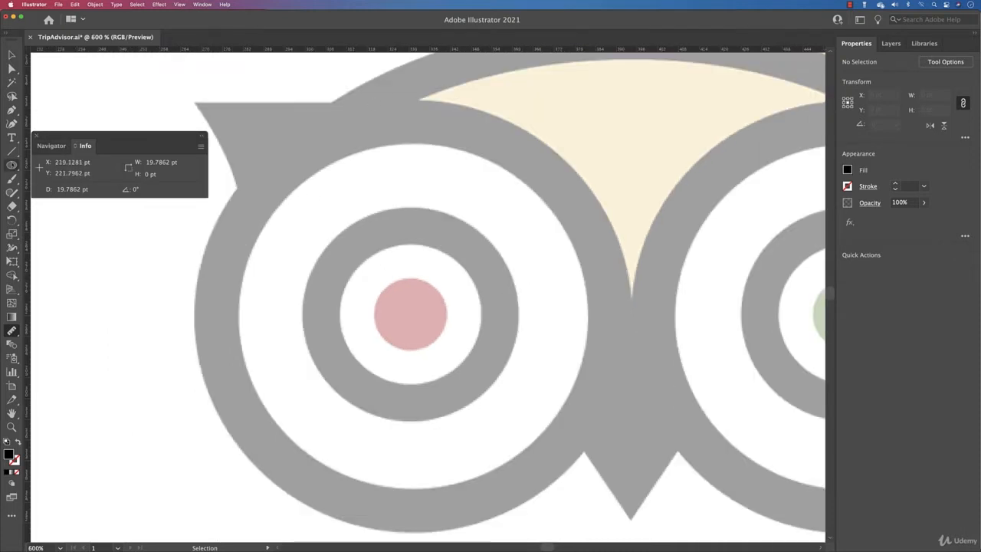
{"action": "left_click", "coordinate": [12, 164]}
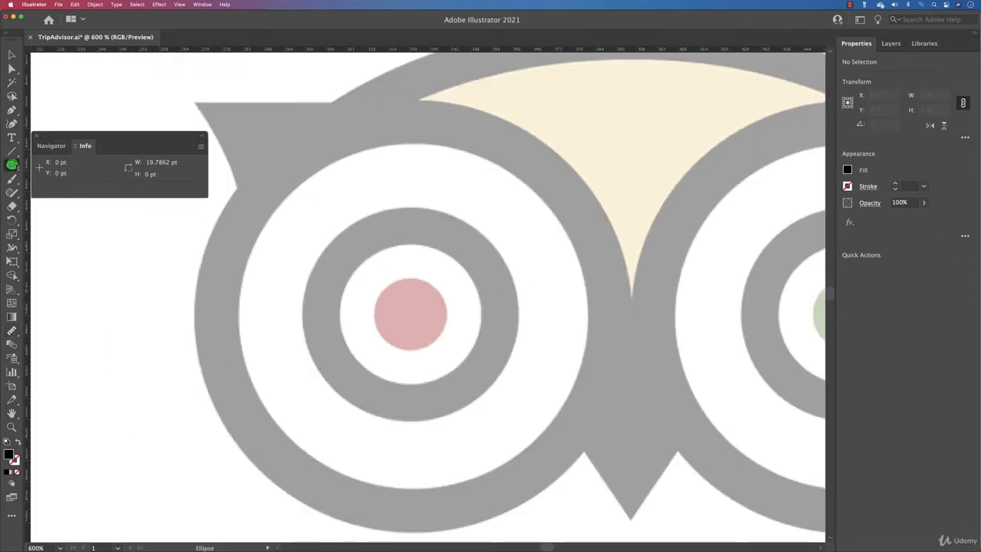
{"action": "left_click", "coordinate": [49, 433], "text": "super"}
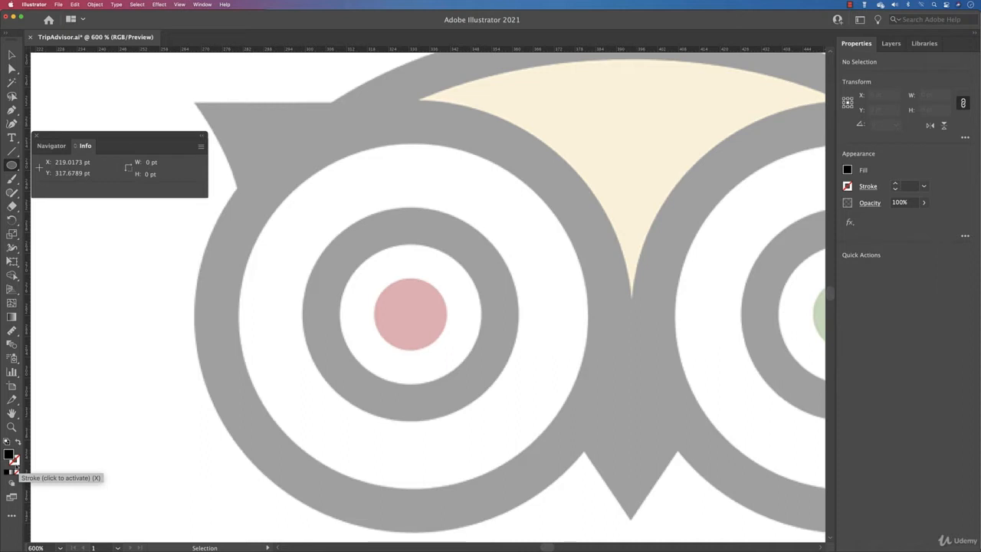
{"action": "left_click", "coordinate": [18, 443]}
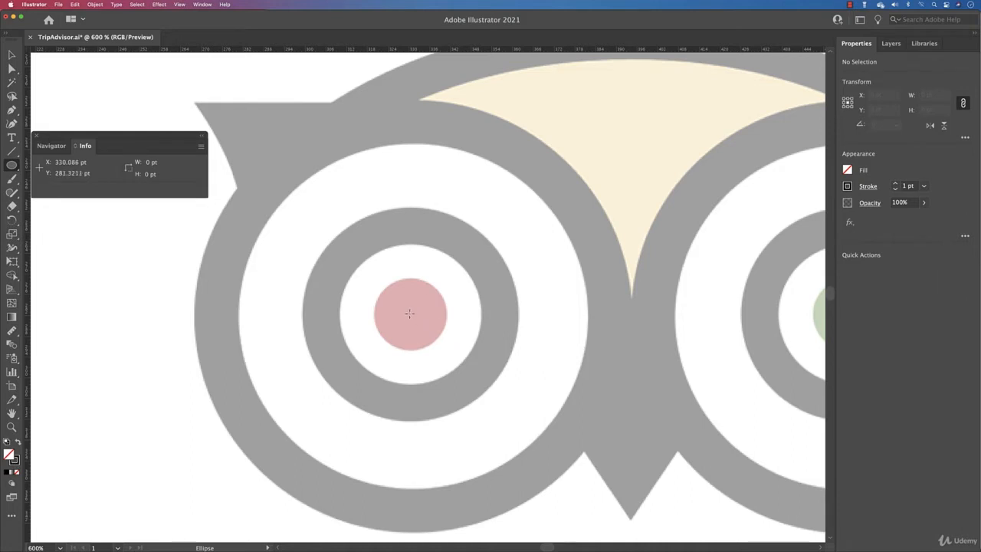
{"action": "mouse_move", "coordinate": [408, 313]}
{"action": "left_mouse_down"}
{"action": "mouse_move", "coordinate": [501, 381]}
{"action": "mouse_move", "coordinate": [626, 437]}
{"action": "left_mouse_up"}
Set the new circle's stroke weight to 0.25 pt.
{"action": "left_click", "coordinate": [895, 190]}
{"action": "left_click", "coordinate": [895, 189]}
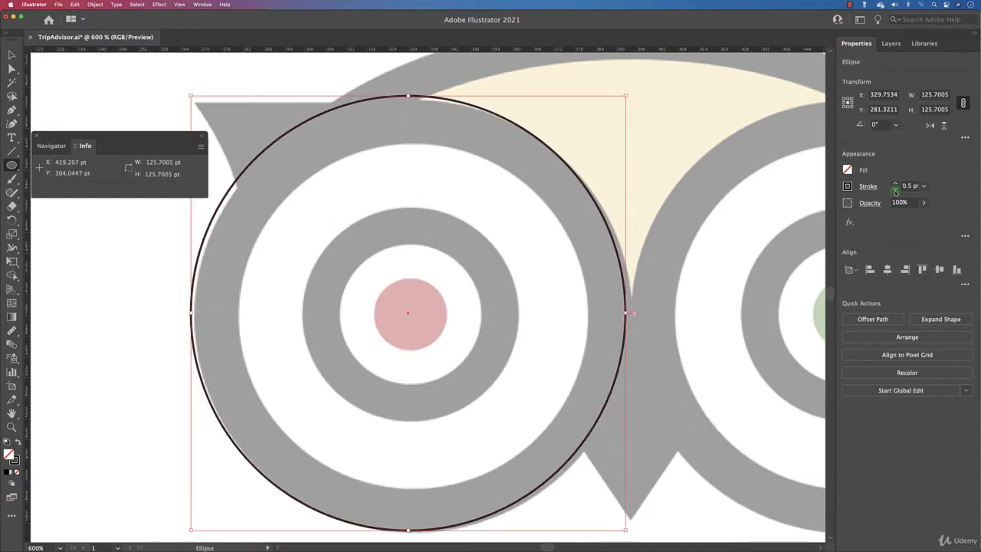
{"action": "left_click", "coordinate": [895, 189]}
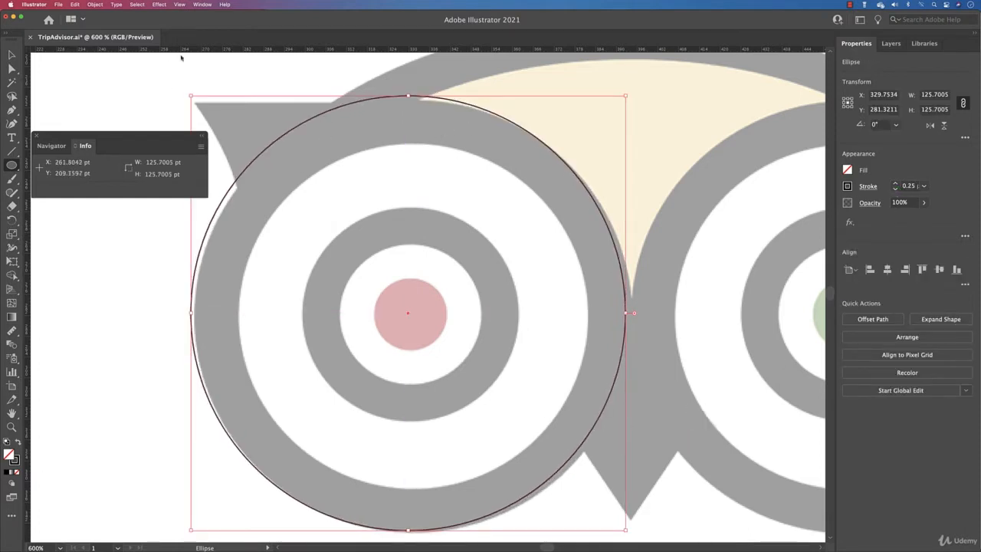
Resize the circle to about 126.7 by 124.5 pt so its upper, right and left edges match the eye's outer ring.
{"action": "key", "text": "v"}
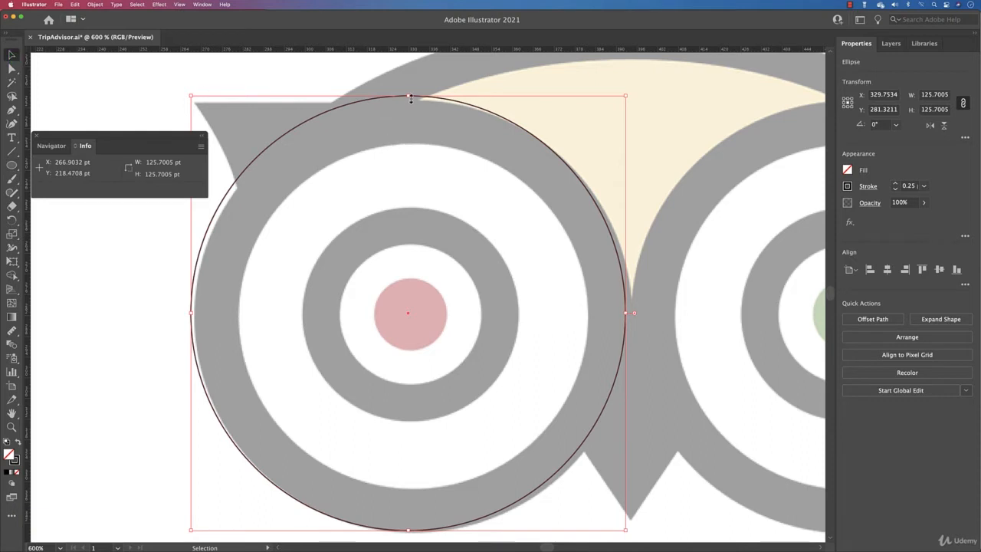
{"action": "left_click_drag", "start_coordinate": [410, 98], "coordinate": [410, 102]}
{"action": "left_click_drag", "start_coordinate": [626, 317], "coordinate": [633, 318]}
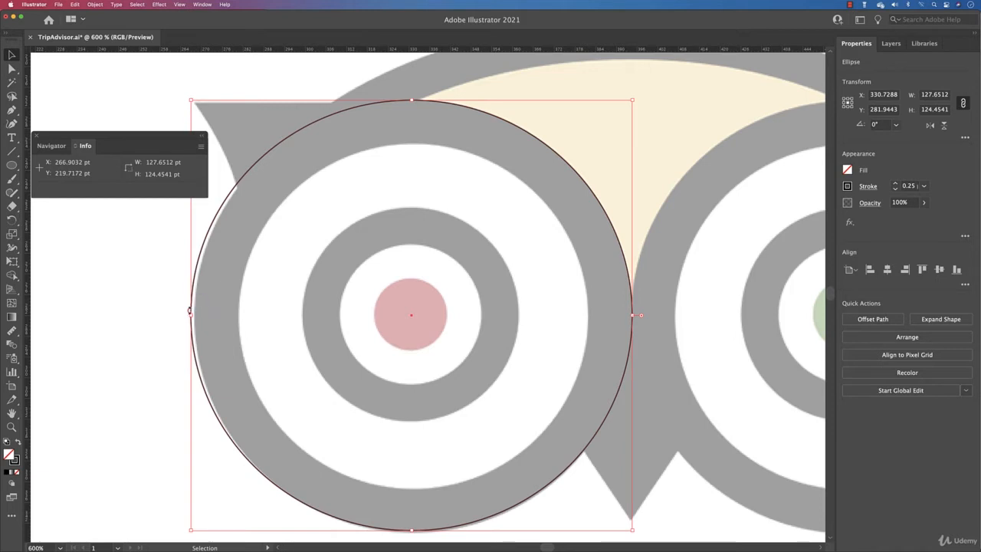
{"action": "left_click_drag", "start_coordinate": [189, 315], "coordinate": [195, 315]}
Stretch the circle's lower edge to meet the bottom of the eye's outer ring, for a height of about 125.06 pt.
{"action": "scroll", "coordinate": [406, 452], "scroll_direction": "down", "scroll_amount": 2}
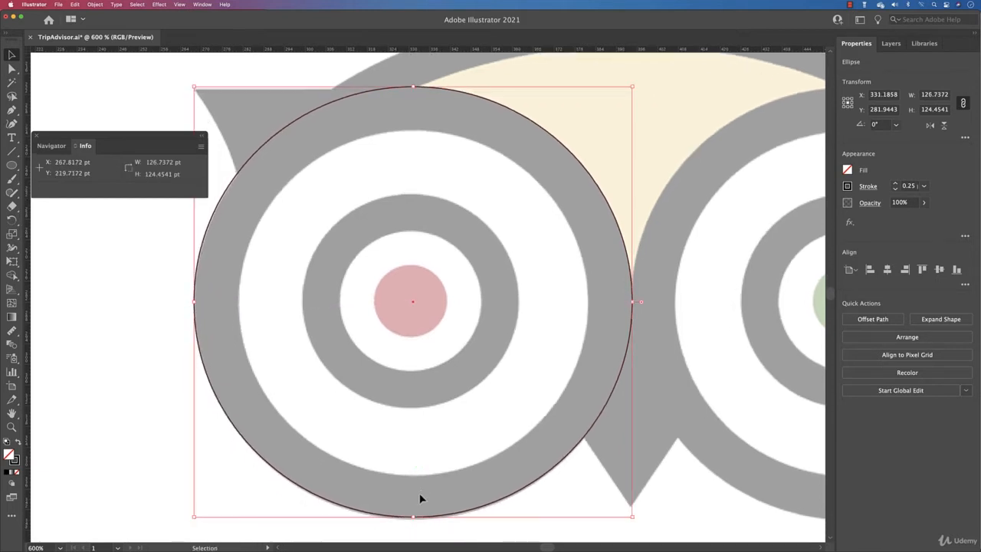
{"action": "left_click_drag", "start_coordinate": [411, 518], "coordinate": [459, 343]}
{"action": "scroll", "coordinate": [410, 521], "scroll_direction": "up", "scroll_amount": 6}
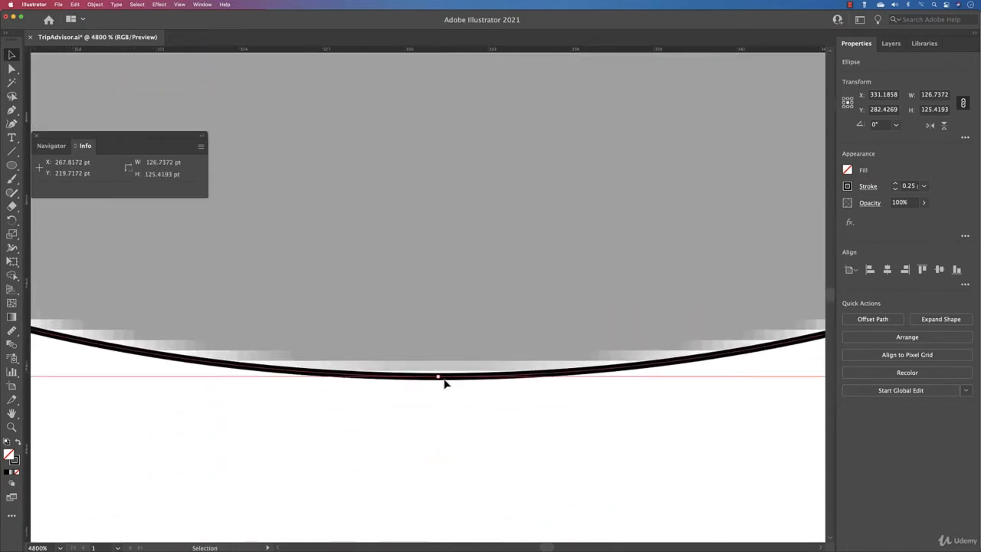
{"action": "left_click_drag", "start_coordinate": [438, 376], "coordinate": [438, 369]}
{"action": "scroll", "coordinate": [450, 302], "scroll_direction": "up", "scroll_amount": 5}
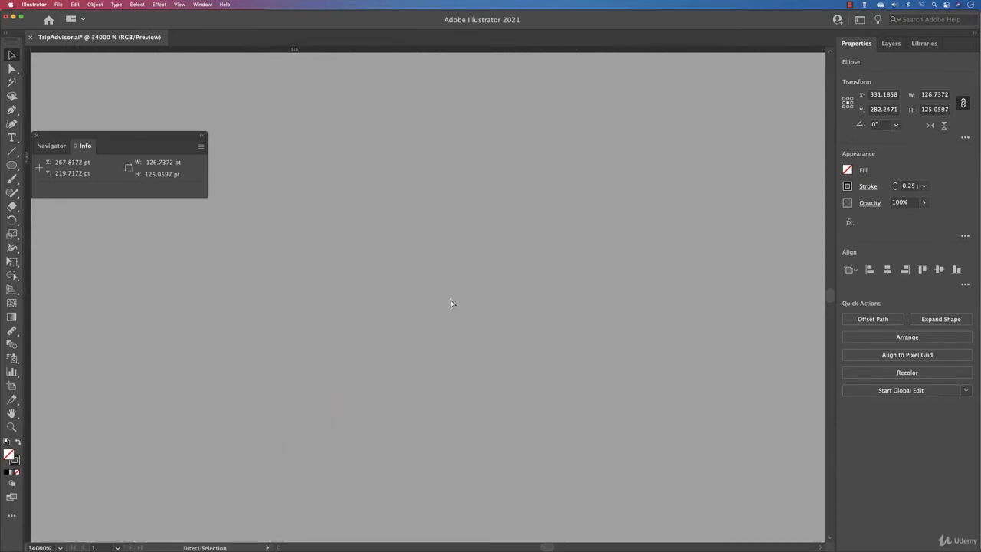
Make smaller concentric copies of the outer circle for the outer ring's inner edge and for the middle ring, about 64.9 by 64 pt.
{"action": "key", "text": "ctrl+0"}
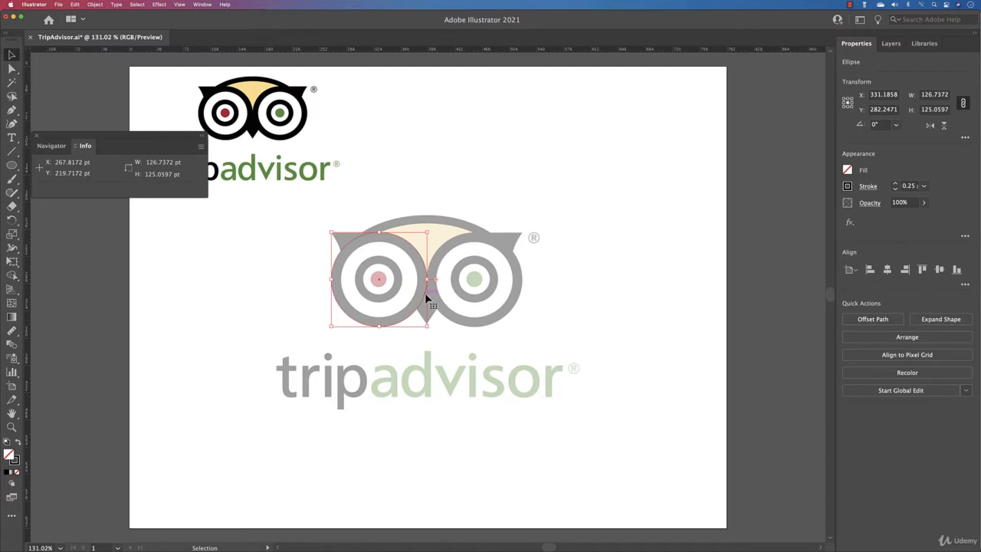
{"action": "key", "text": "a"}
{"action": "key", "text": "ctrl+equal"}
{"action": "key", "text": "ctrl+equal"}
{"action": "key", "text": "v"}
{"action": "key", "text": "ctrl+equal"}
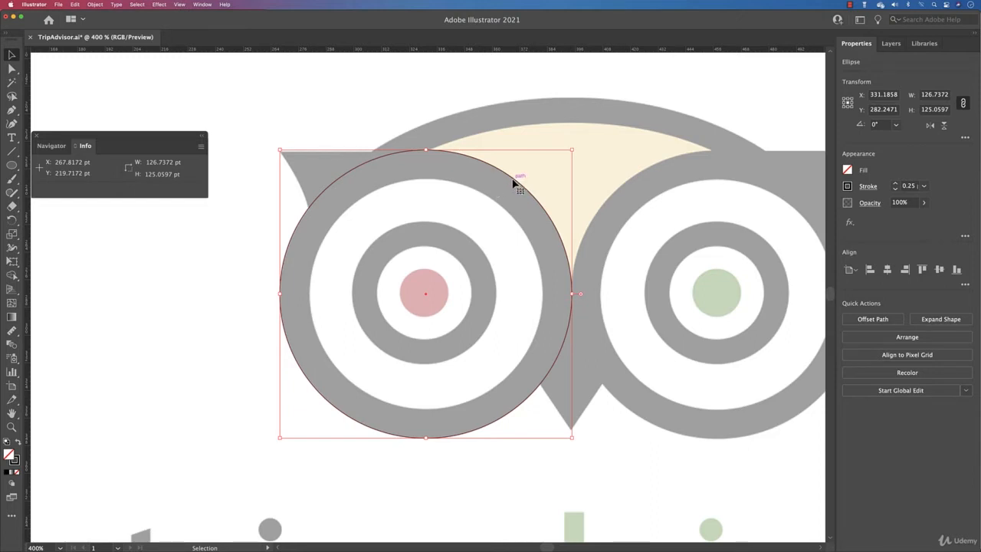
{"action": "key", "text": "a"}
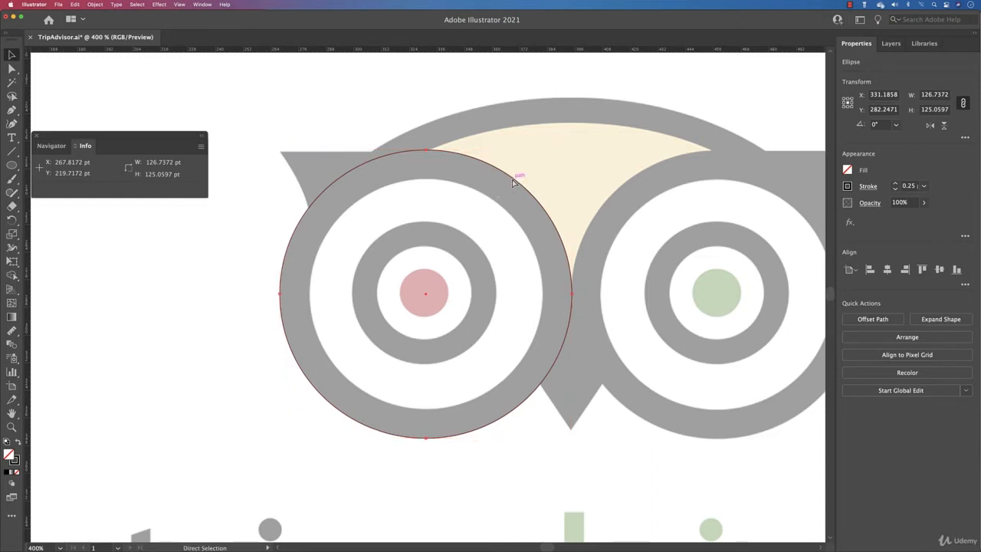
{"action": "key", "text": "v"}
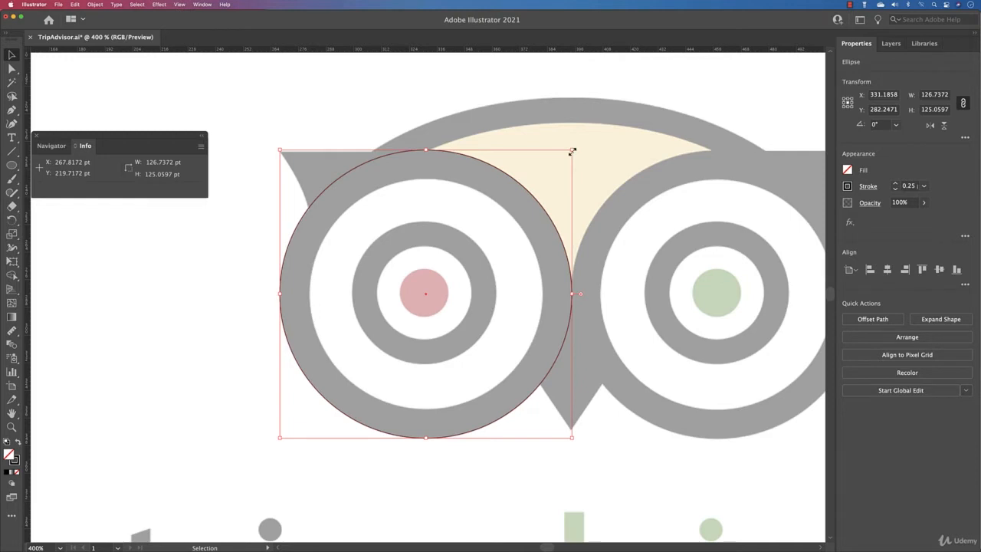
{"action": "left_click_drag", "start_coordinate": [573, 151], "coordinate": [522, 222]}
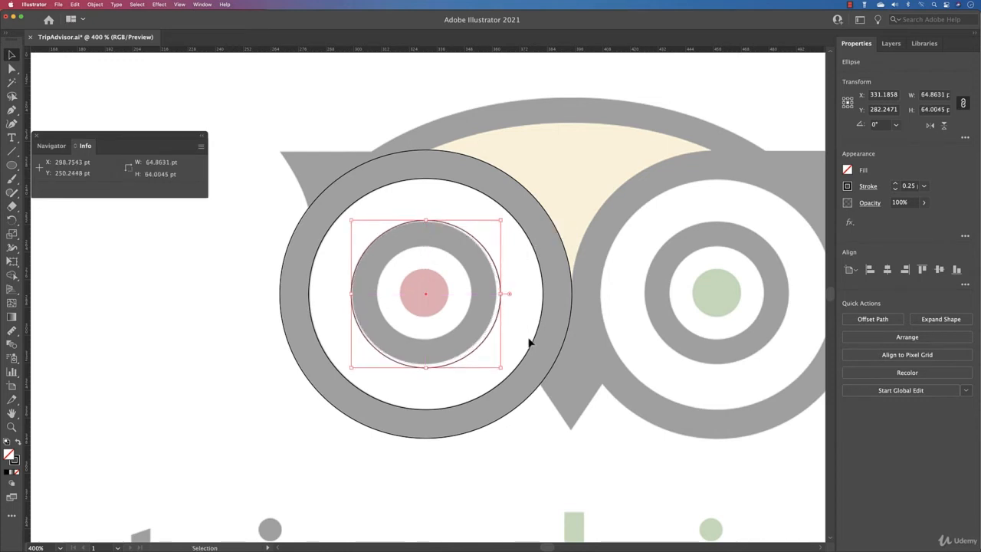
Resize the middle ring's circle to about 62.8 by 61.9 pt so it matches the ring's outer edge in the template.
{"action": "left_click_drag", "start_coordinate": [501, 366], "coordinate": [498, 366]}
{"action": "left_click_drag", "start_coordinate": [351, 220], "coordinate": [351, 221]}
{"action": "scroll", "coordinate": [351, 221], "scroll_direction": "up", "scroll_amount": 2}
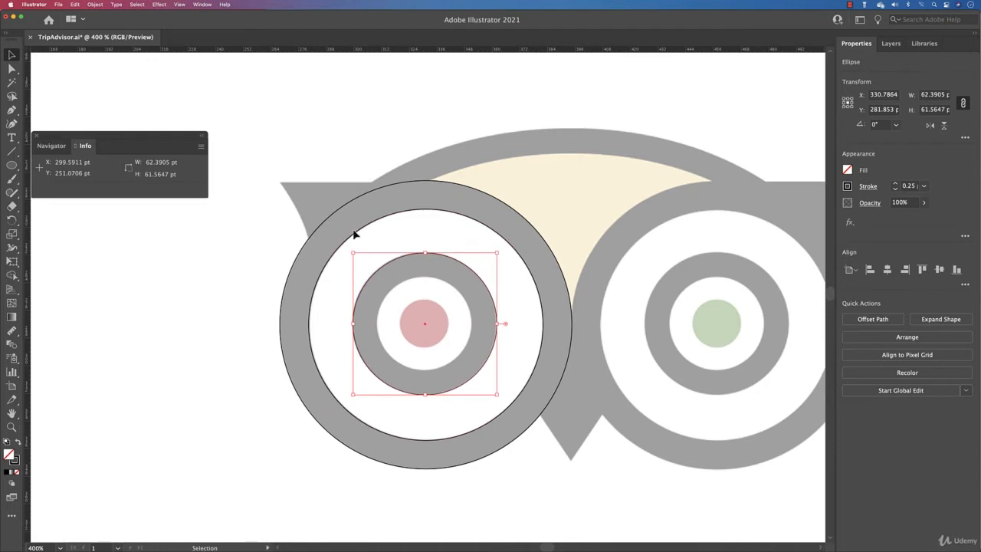
{"action": "scroll", "coordinate": [354, 234], "scroll_direction": "up", "scroll_amount": 8}
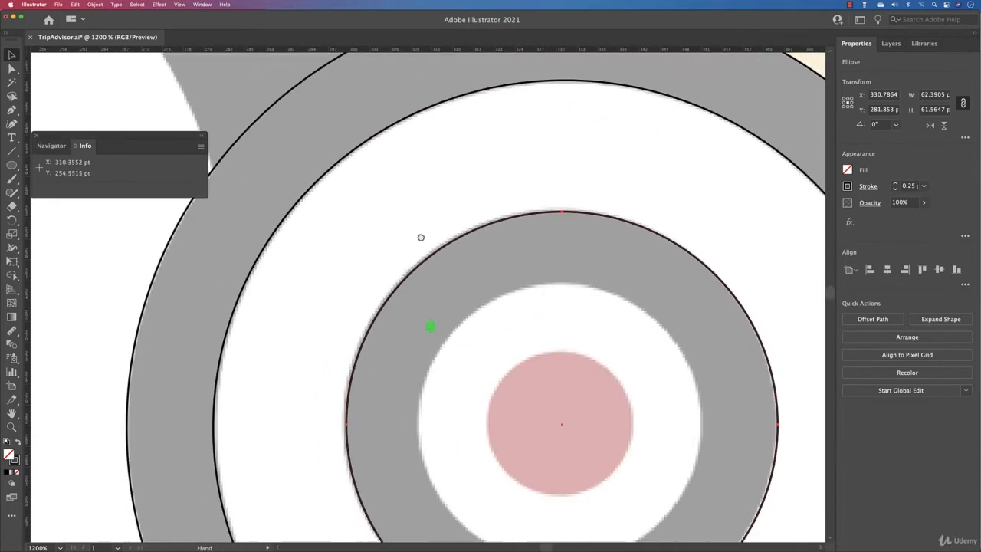
{"action": "left_click_drag", "start_coordinate": [421, 235], "coordinate": [412, 169]}
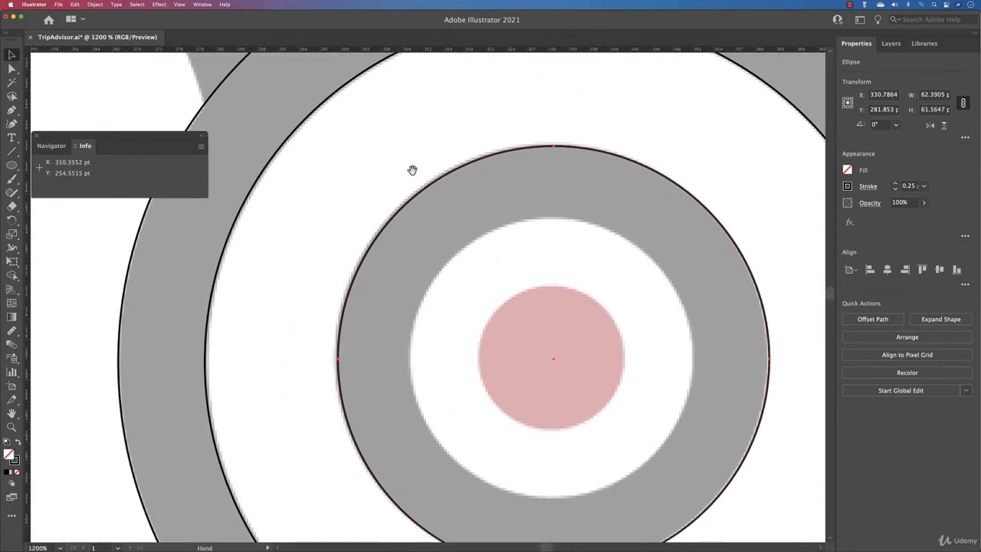
{"action": "left_click_drag", "start_coordinate": [337, 146], "coordinate": [330, 143]}
{"action": "key", "text": "space"}
{"action": "left_click_drag", "start_coordinate": [593, 361], "coordinate": [536, 295]}
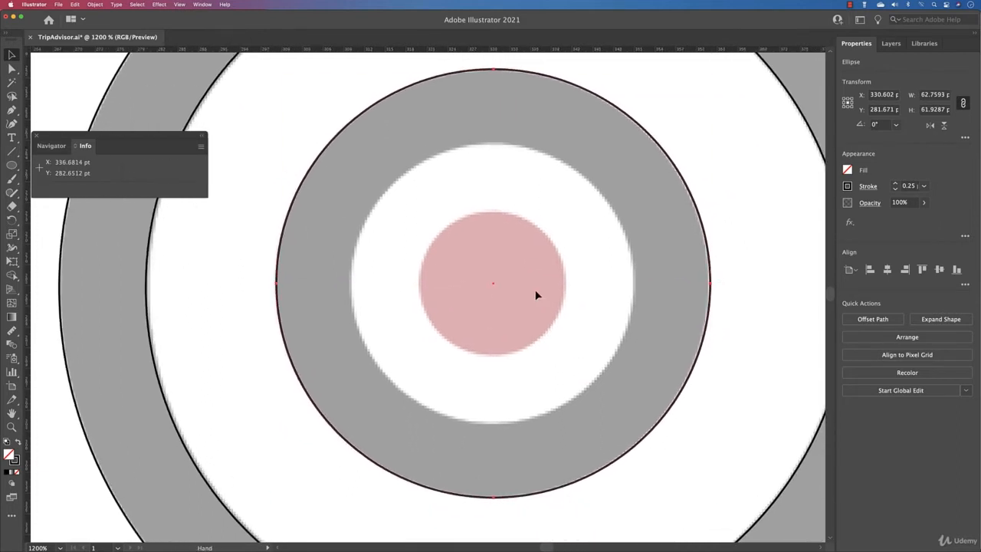
Paste copies of the middle circle in front and scale them concentrically to the ring's inner edge and to the pupil, about 21.2 by 20.9 pt.
{"action": "key", "text": "super+c"}
{"action": "key", "text": "super+f"}
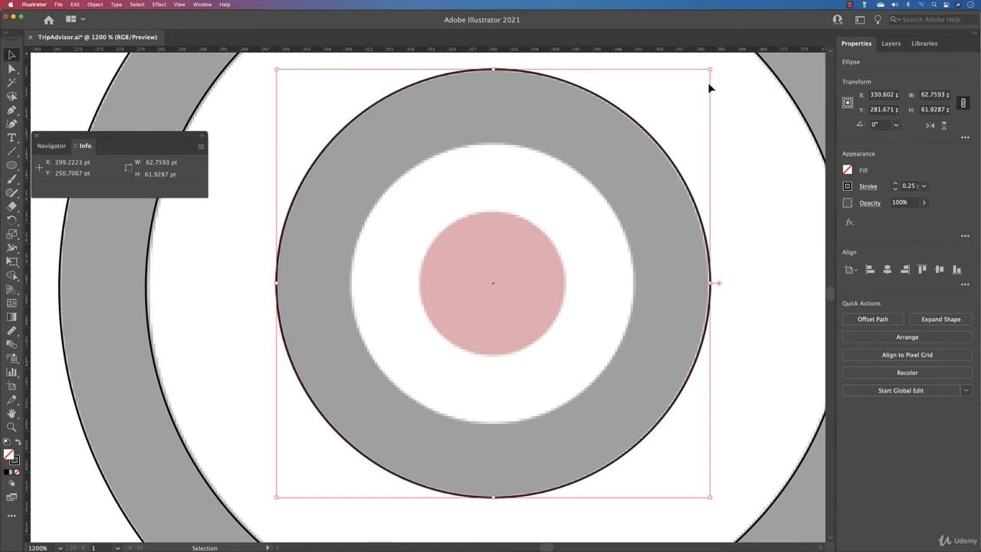
{"action": "left_click_drag", "start_coordinate": [710, 69], "coordinate": [571, 214]}
{"action": "key", "text": "a"}
{"action": "key", "text": "v"}
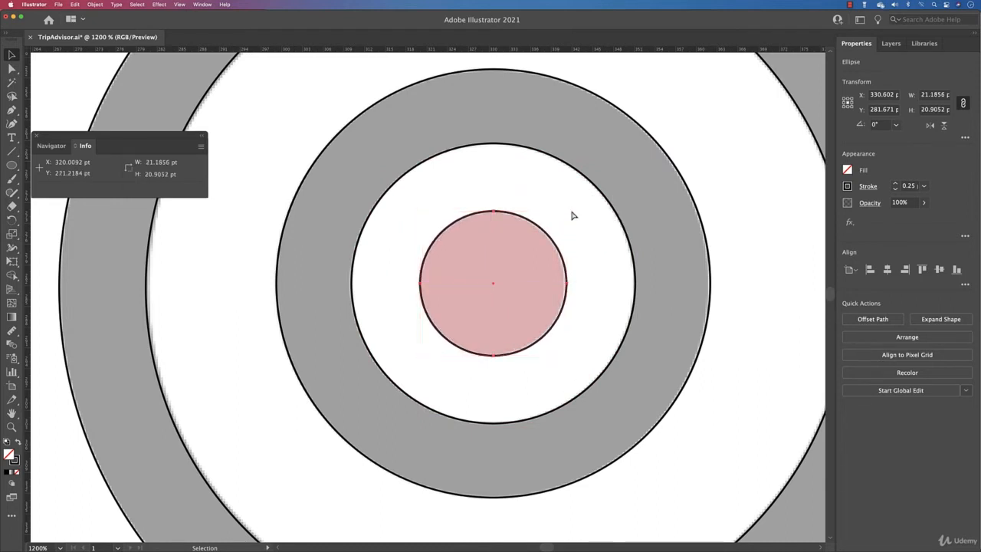
{"action": "key", "text": "super+0"}
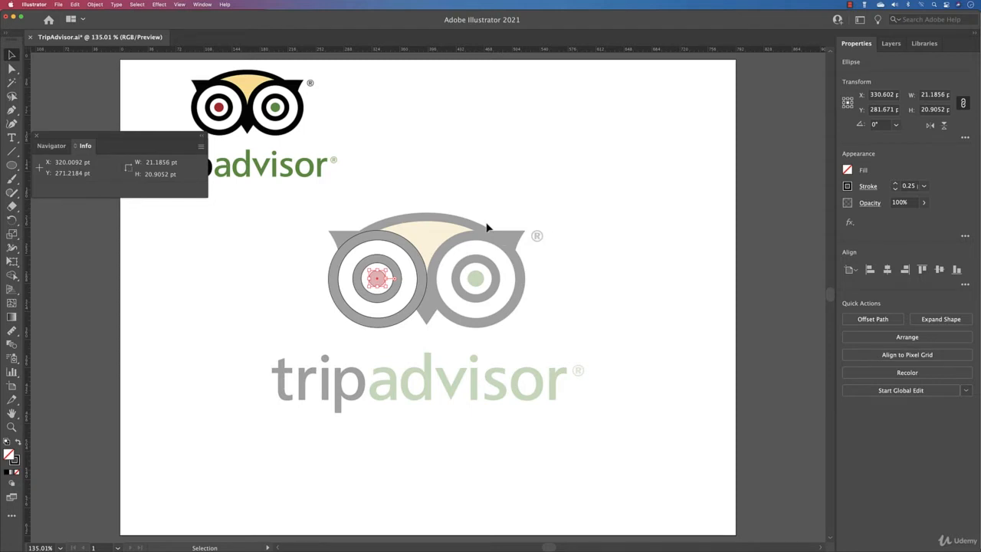
{"action": "left_click", "coordinate": [338, 237]}
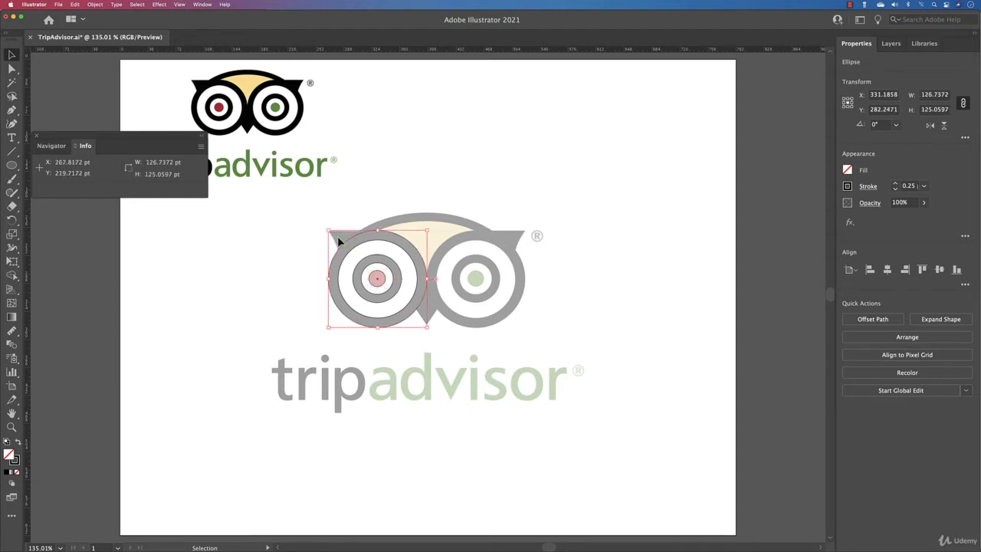
{"action": "left_click", "coordinate": [82, 376]}
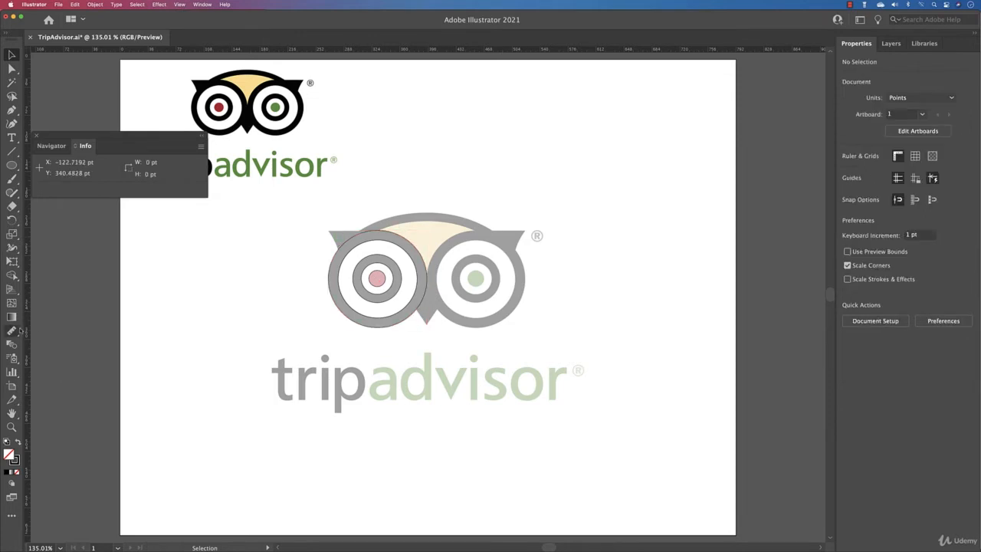
Add an anchor point to the left eye's outermost circle where the ear's lower edge meets the outer ring.
{"action": "left_click", "coordinate": [11, 427]}
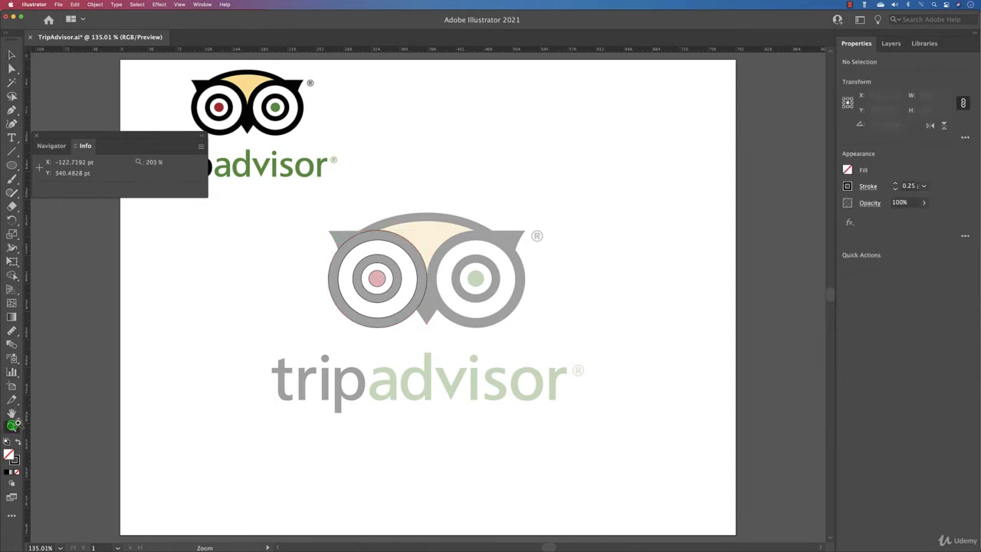
{"action": "left_click", "coordinate": [321, 244]}
{"action": "left_click", "coordinate": [330, 242]}
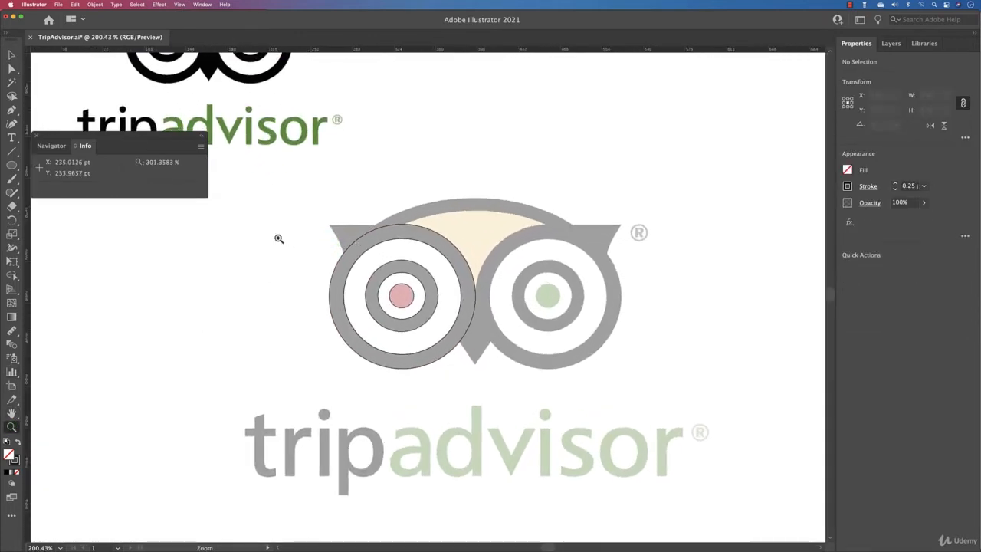
{"action": "left_click", "coordinate": [284, 237]}
{"action": "left_click", "coordinate": [523, 255]}
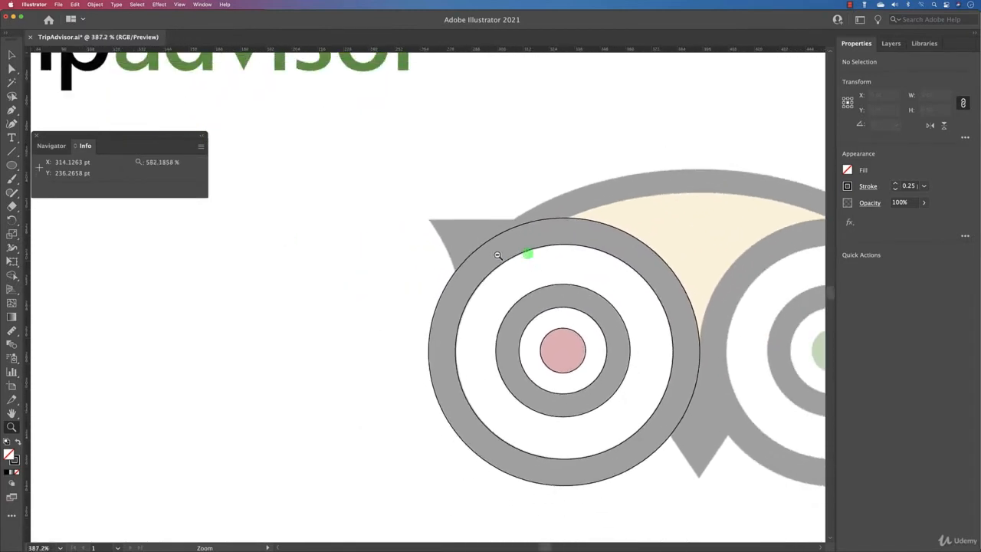
{"action": "left_click", "coordinate": [501, 263]}
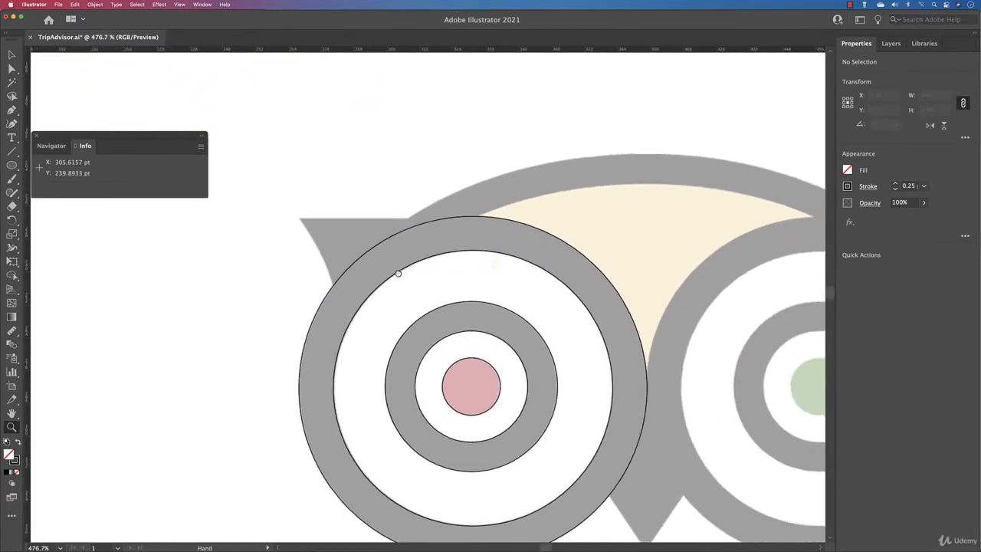
{"action": "left_click_drag", "start_coordinate": [286, 243], "coordinate": [321, 256]}
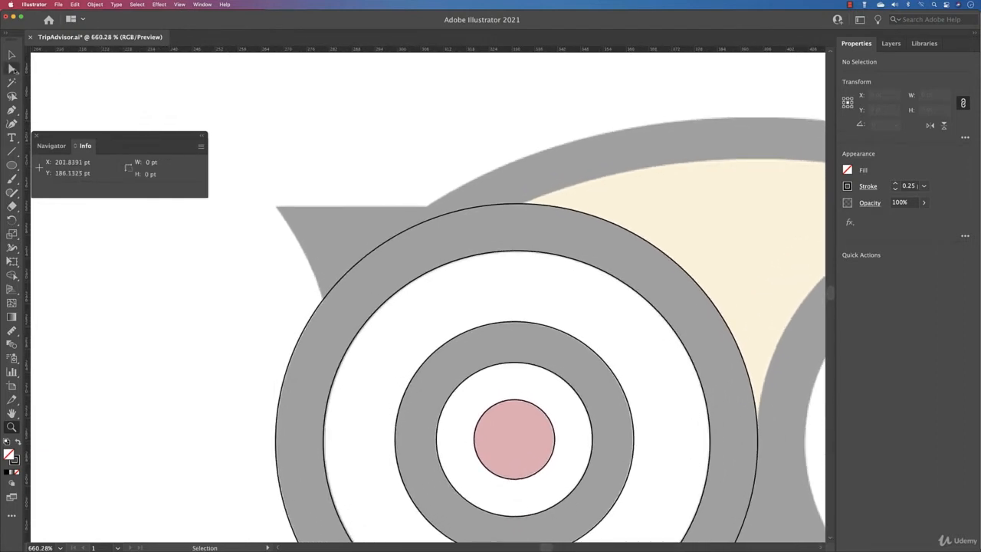
{"action": "left_click", "coordinate": [12, 68]}
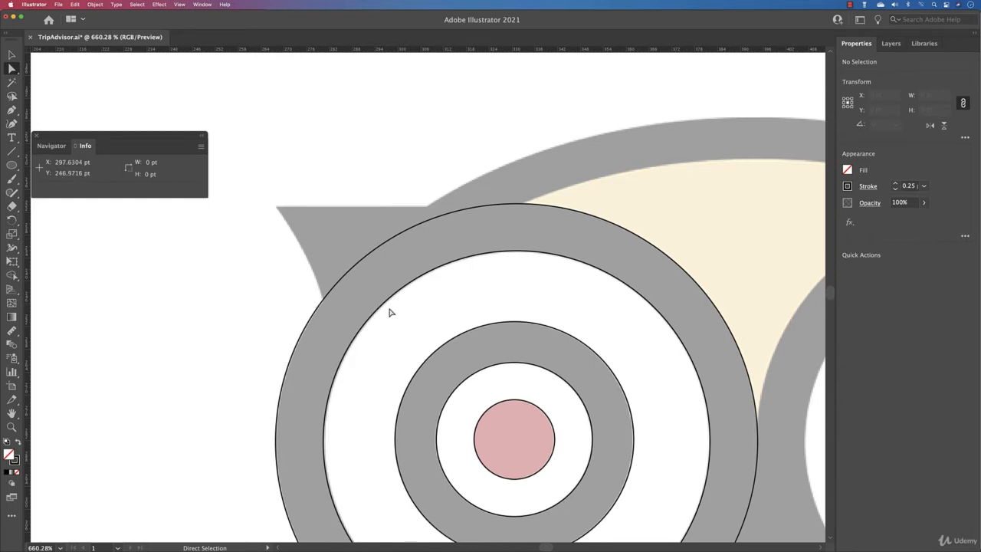
{"action": "left_click", "coordinate": [496, 206]}
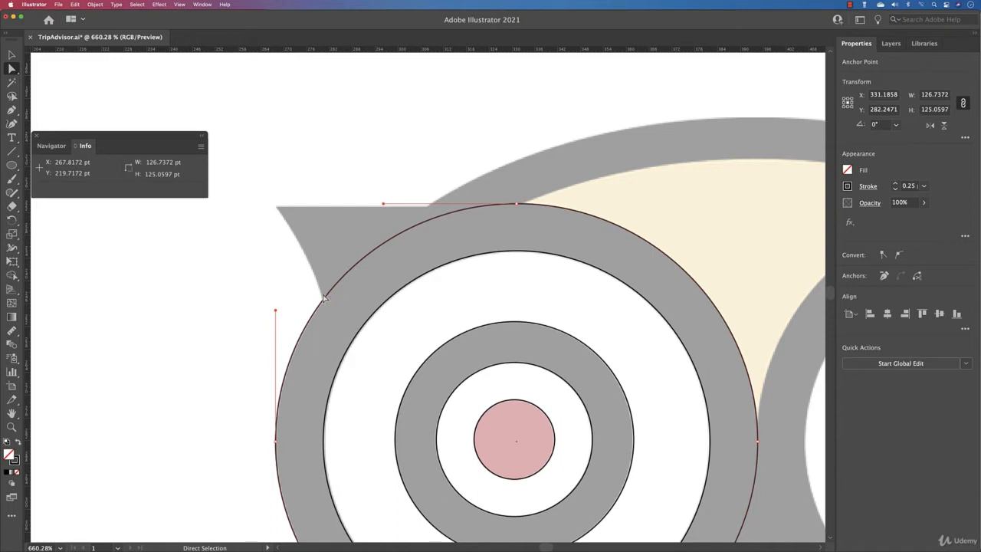
{"action": "key", "text": "plus"}
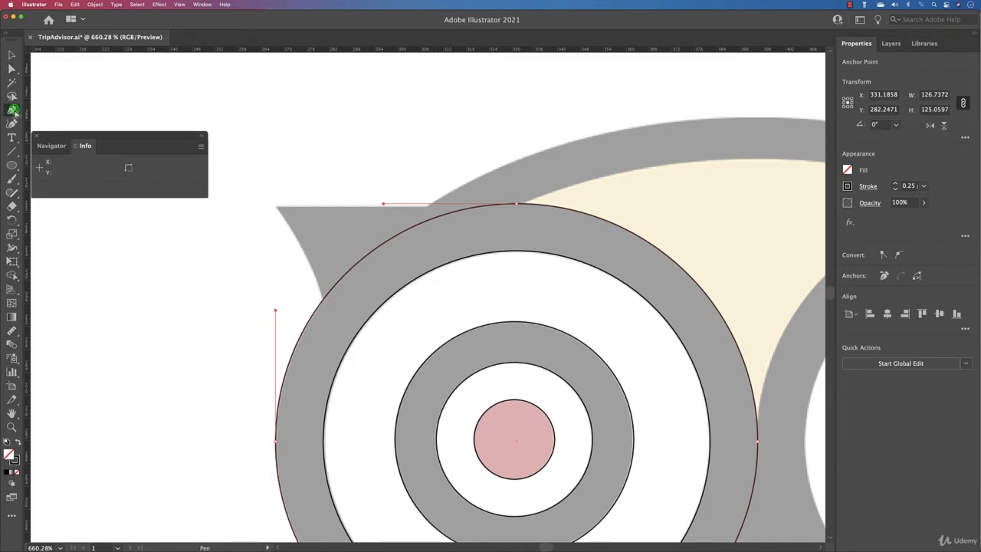
{"action": "left_click", "coordinate": [324, 302]}
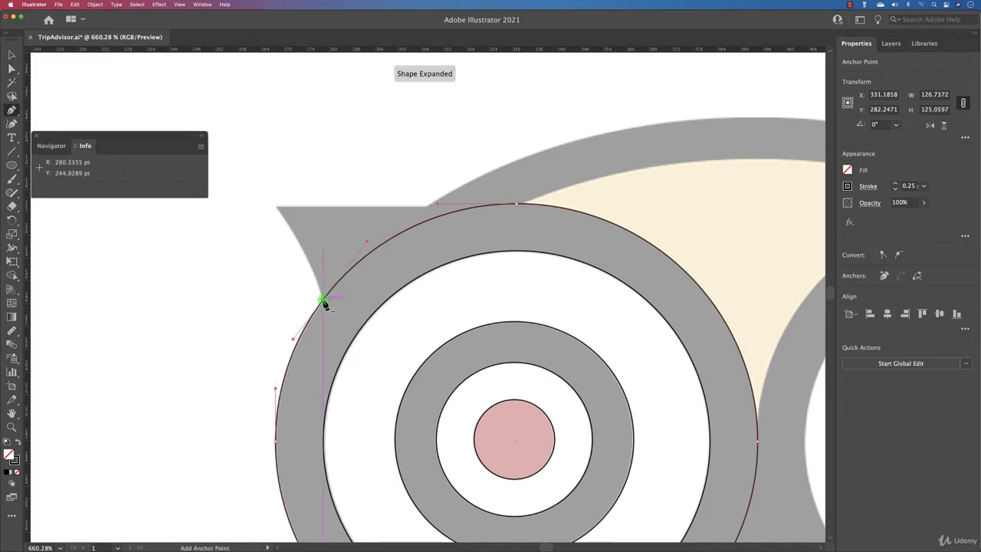
Break the new anchor's upper handle free and extend it and the top anchor's handle so the outline reaches out to the ear's tip.
{"action": "key", "text": "p"}
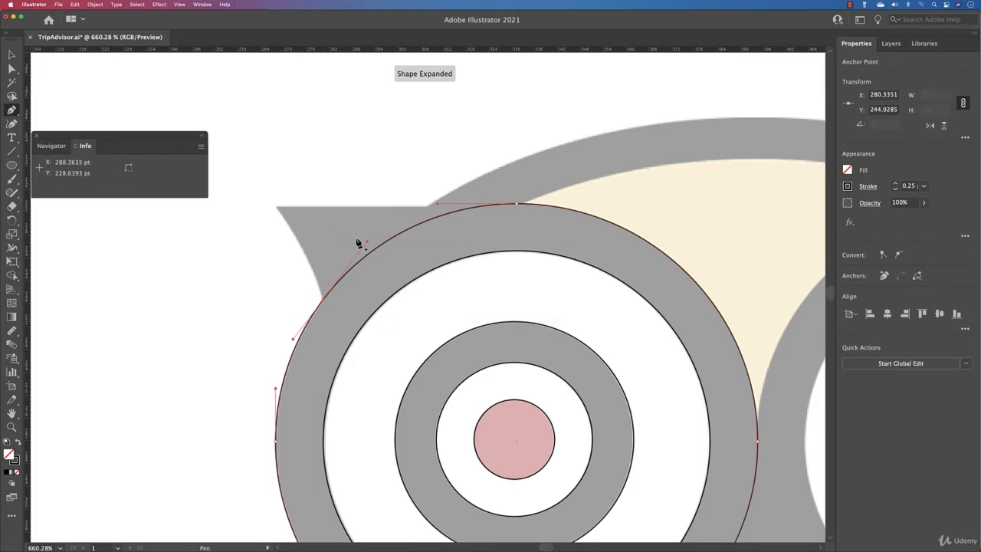
{"action": "key", "text": "alt"}
{"action": "key", "text": "alt"}
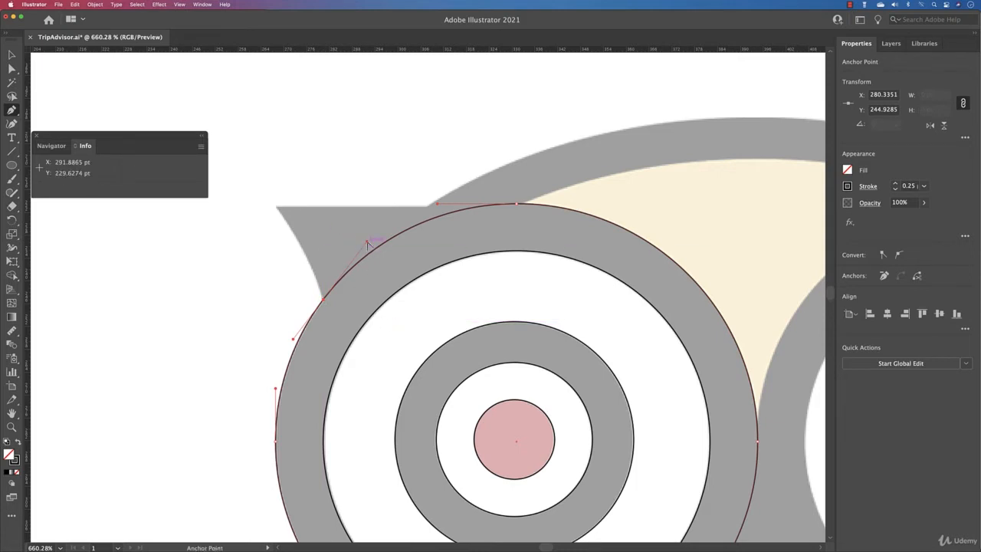
{"action": "left_click_drag", "start_coordinate": [368, 244], "coordinate": [233, 159]}
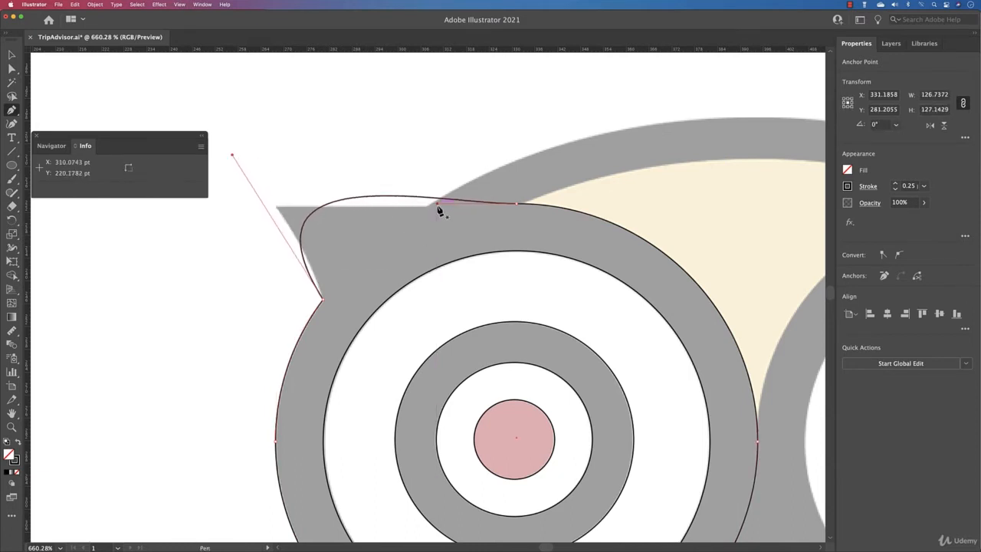
{"action": "key", "text": "a"}
{"action": "left_click_drag", "start_coordinate": [436, 204], "coordinate": [266, 223]}
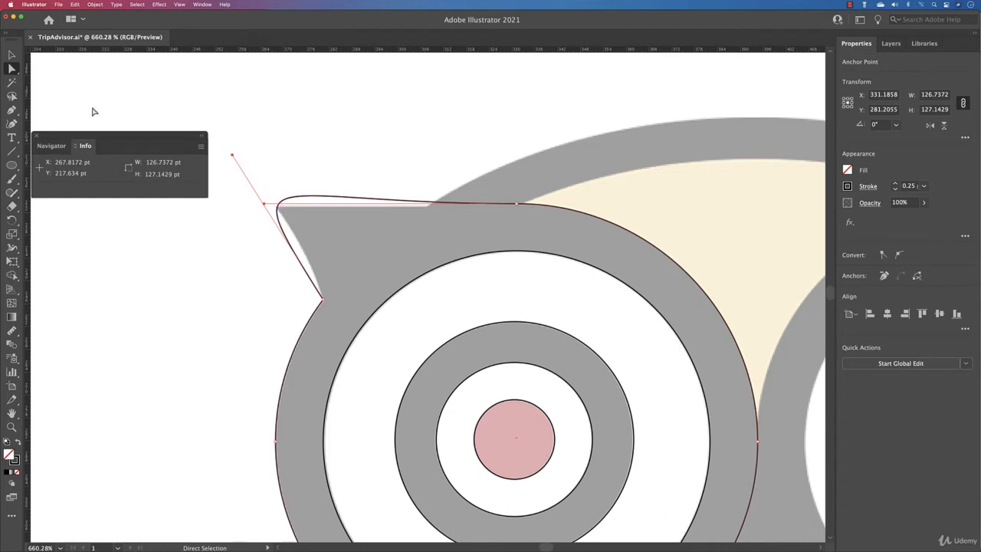
Add a corner anchor point at the ear's tip and curve the ear's outer side edge to match the template.
{"action": "left_click", "coordinate": [12, 109]}
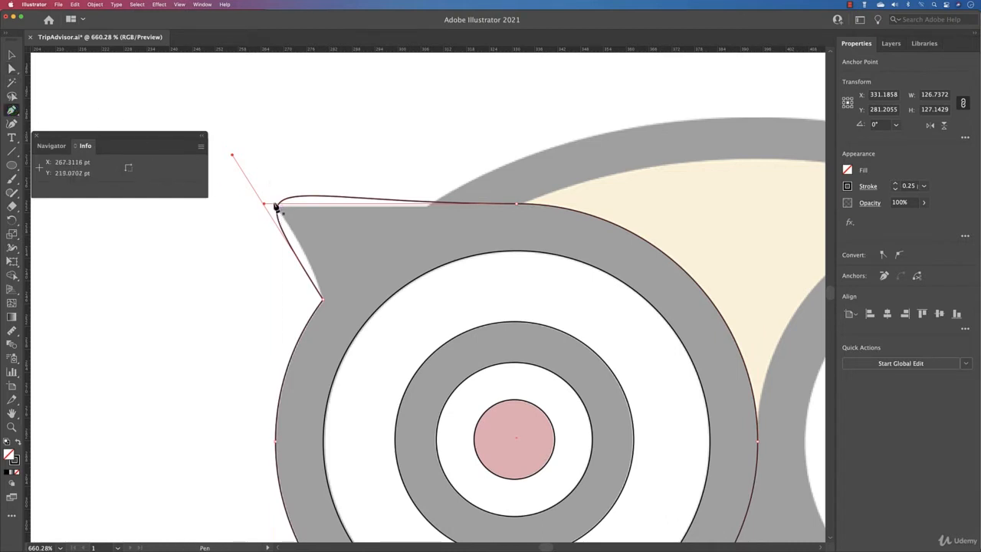
{"action": "left_click", "coordinate": [278, 208]}
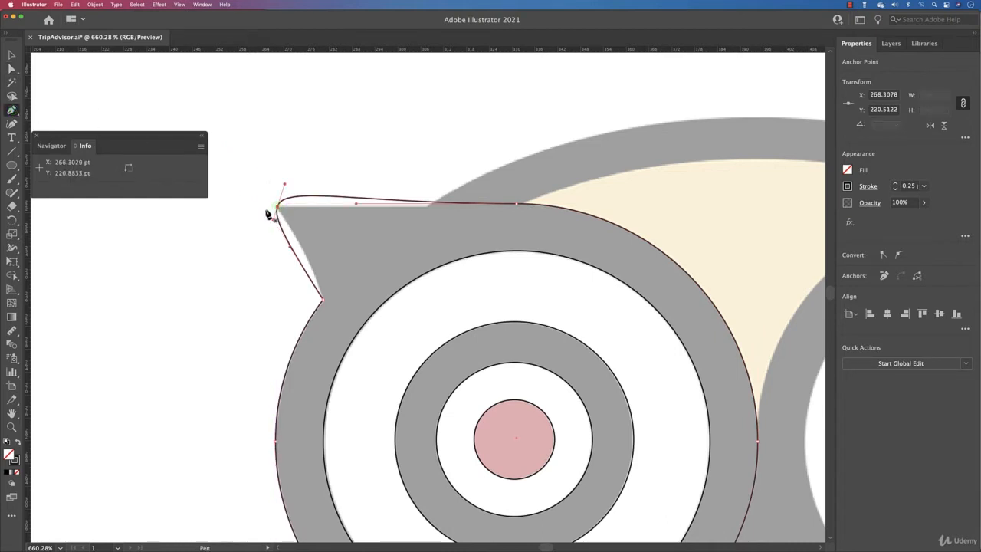
{"action": "left_click", "coordinate": [883, 255]}
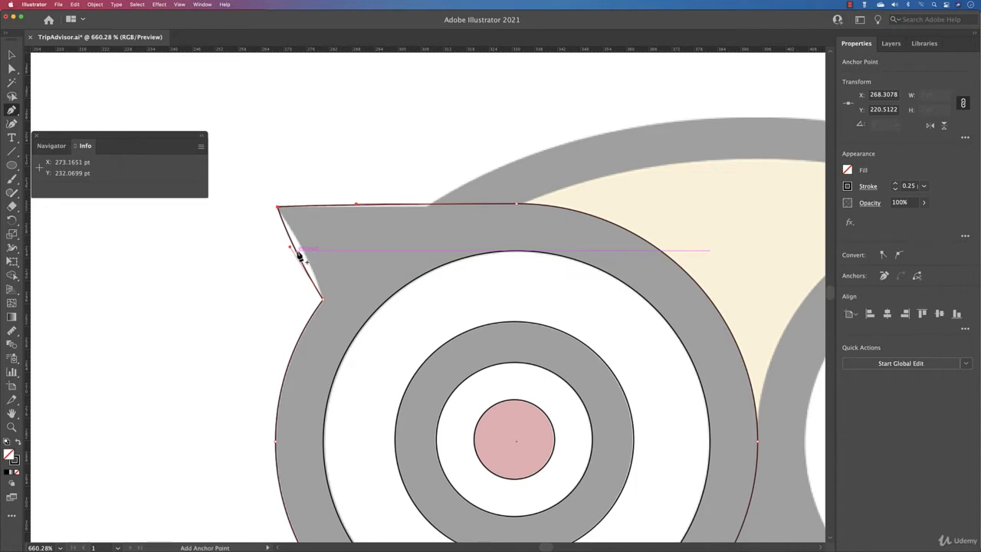
{"action": "key", "text": "a"}
{"action": "left_click_drag", "start_coordinate": [291, 251], "coordinate": [308, 255]}
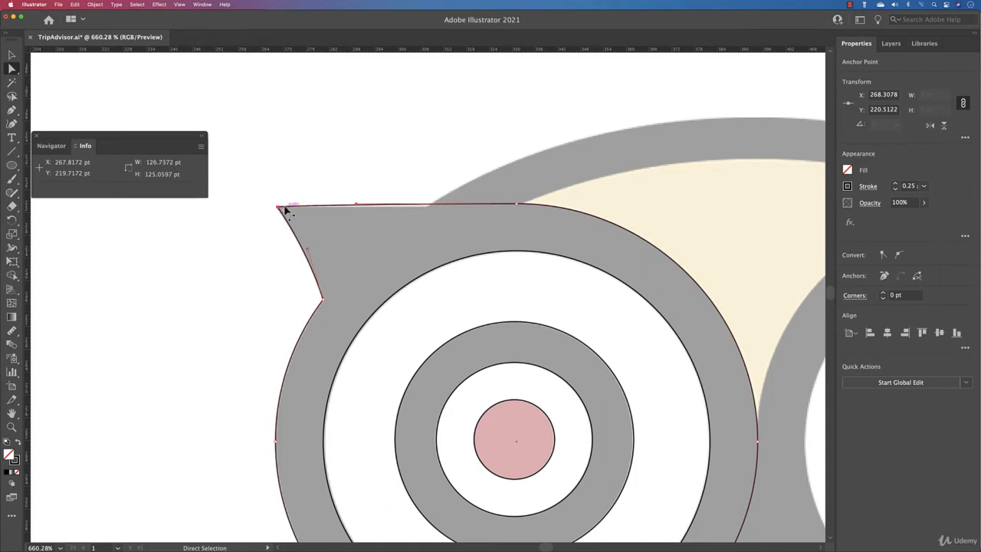
Straighten the ear's upper edge by moving the circle's top anchor to Y 220.24 pt and the ear tip to X 267.82, Y 220.24 pt.
{"action": "scroll", "coordinate": [347, 206], "scroll_direction": "up", "scroll_amount": 3}
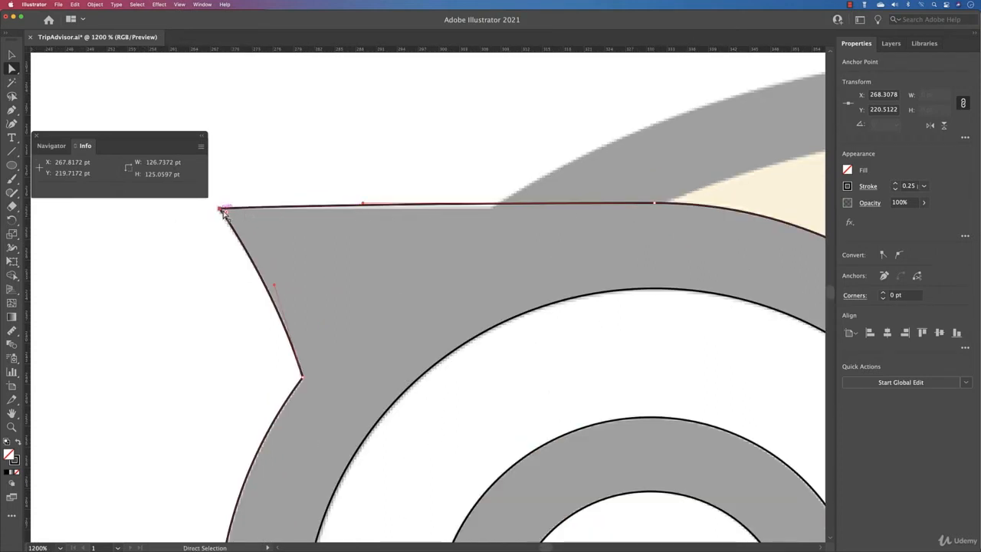
{"action": "left_click_drag", "start_coordinate": [221, 212], "coordinate": [221, 212]}
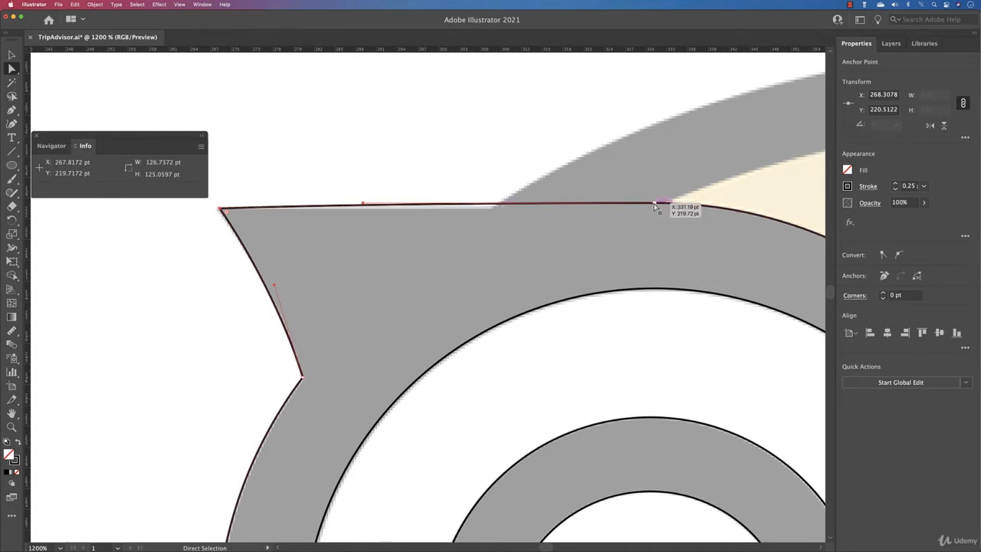
{"action": "left_click_drag", "start_coordinate": [654, 205], "coordinate": [654, 207]}
{"action": "left_click_drag", "start_coordinate": [714, 231], "coordinate": [473, 230]}
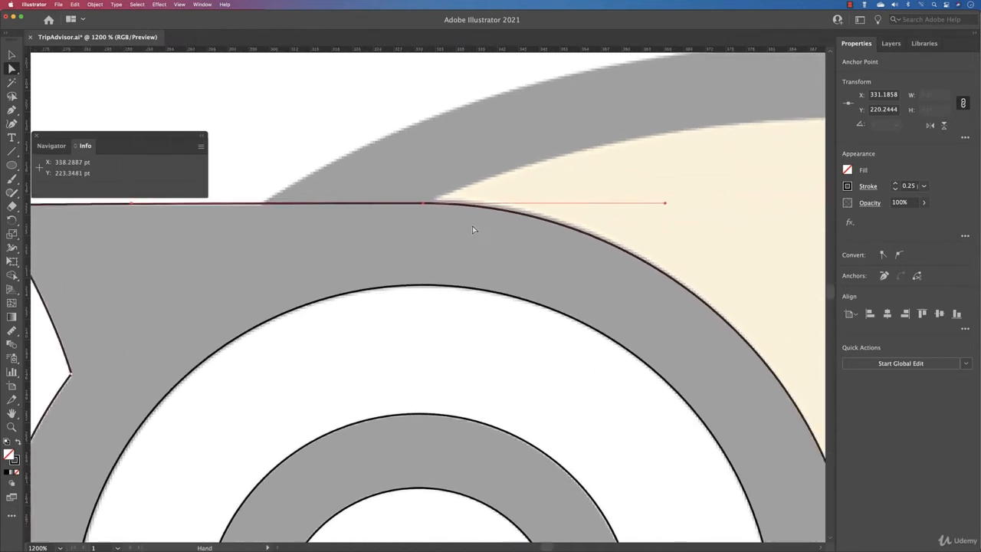
{"action": "left_click_drag", "start_coordinate": [337, 225], "coordinate": [485, 228]}
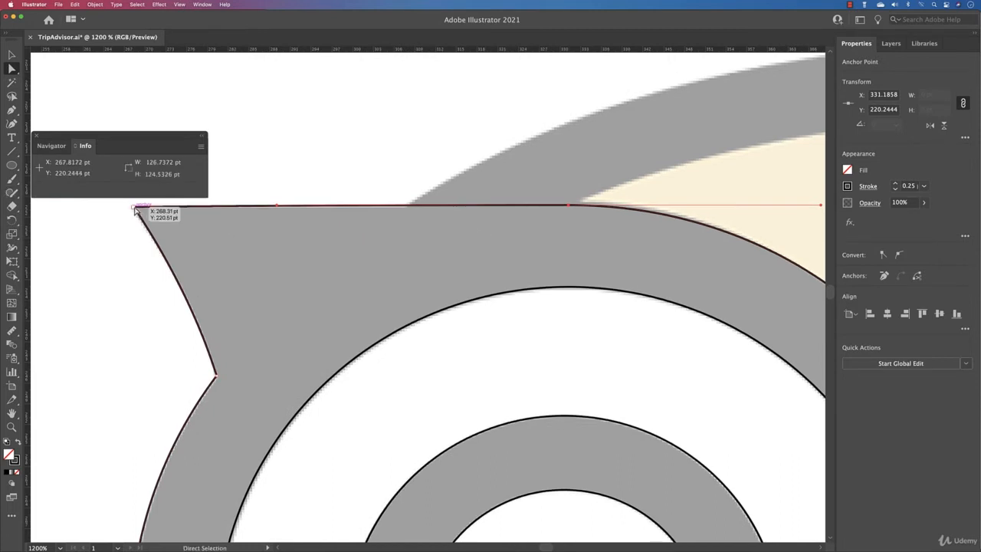
{"action": "left_click_drag", "start_coordinate": [133, 208], "coordinate": [131, 206]}
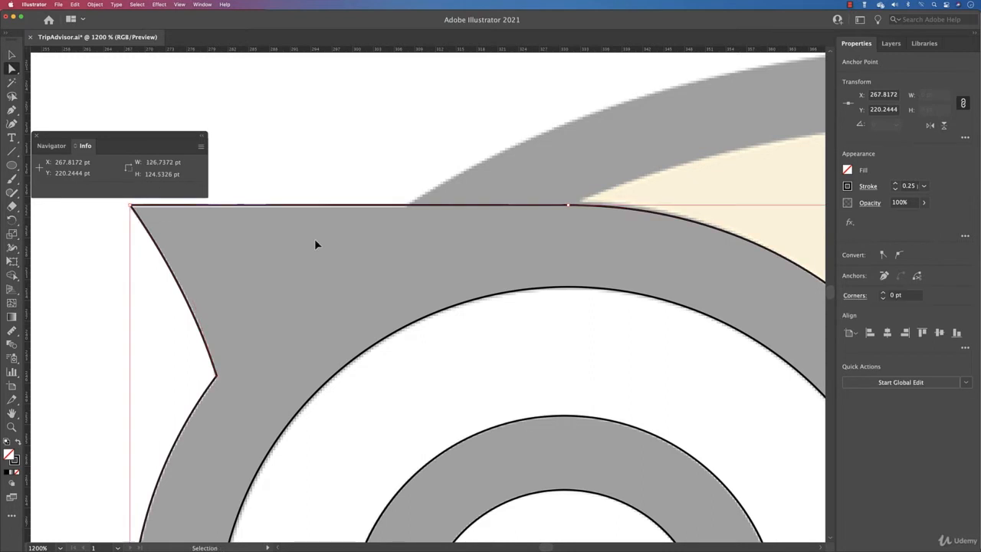
Close the Info panel that covers part of the reference logo.
{"action": "key", "text": "super+0"}
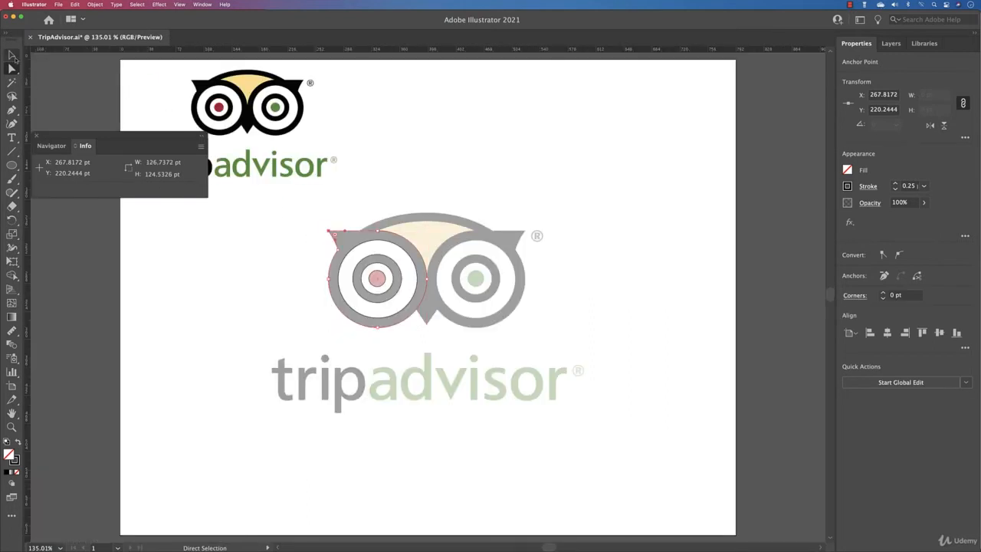
{"action": "left_click", "coordinate": [11, 54]}
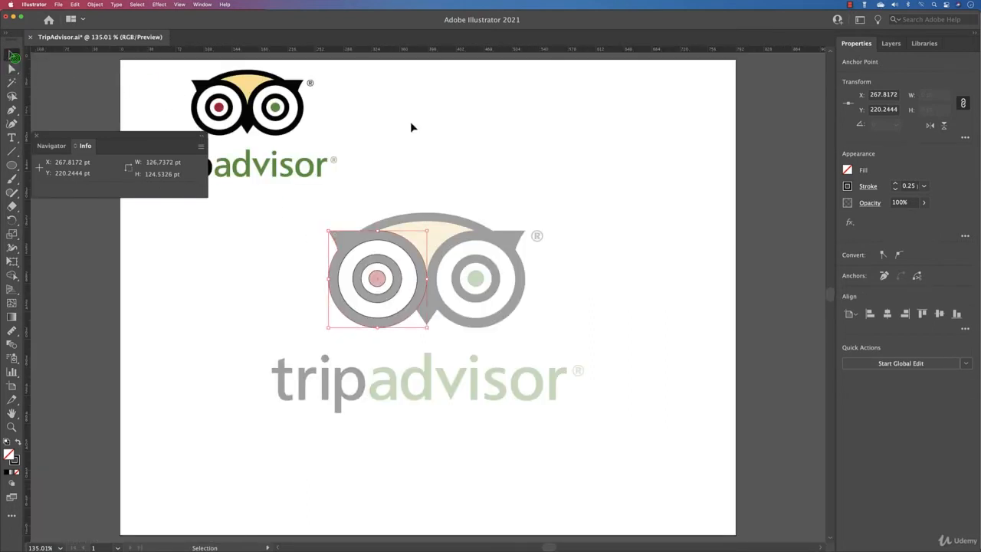
{"action": "left_click", "coordinate": [36, 136]}
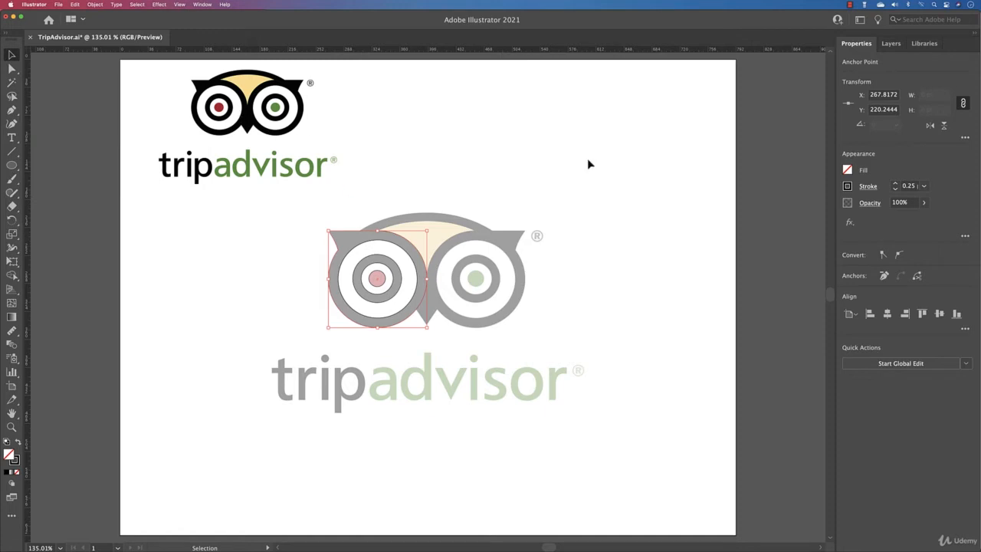
Fill the left eye's pupil circle with the red sampled from the reference logo's left pupil, using the Eyedropper.
{"action": "key", "text": "super+shift+a"}
{"action": "left_click", "coordinate": [380, 279]}
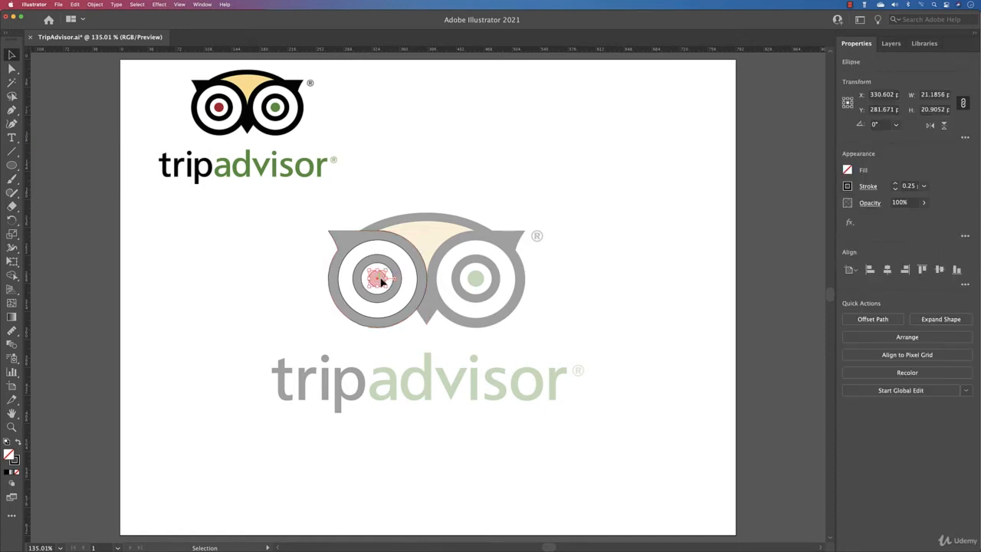
{"action": "left_click", "coordinate": [12, 330]}
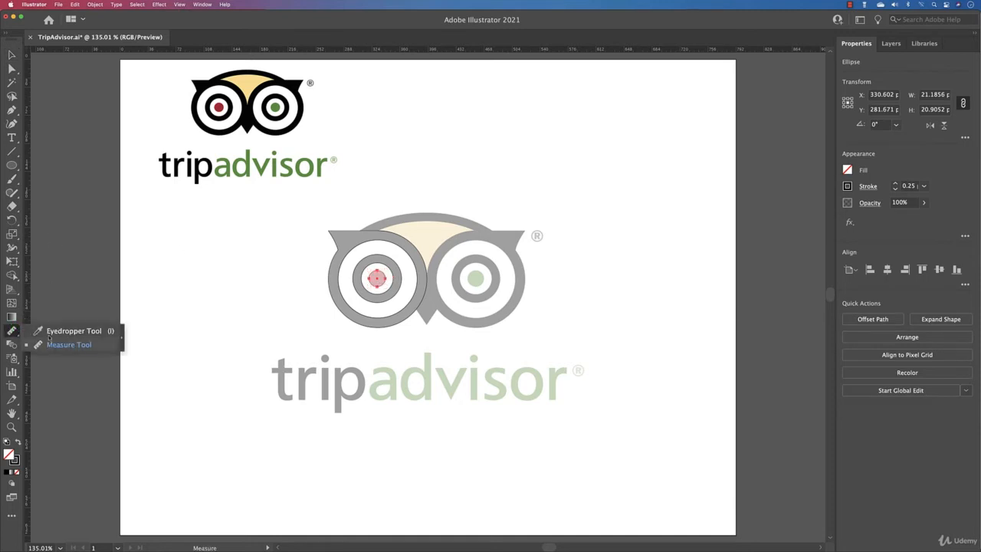
{"action": "left_click", "coordinate": [54, 331]}
{"action": "left_click", "coordinate": [218, 107]}
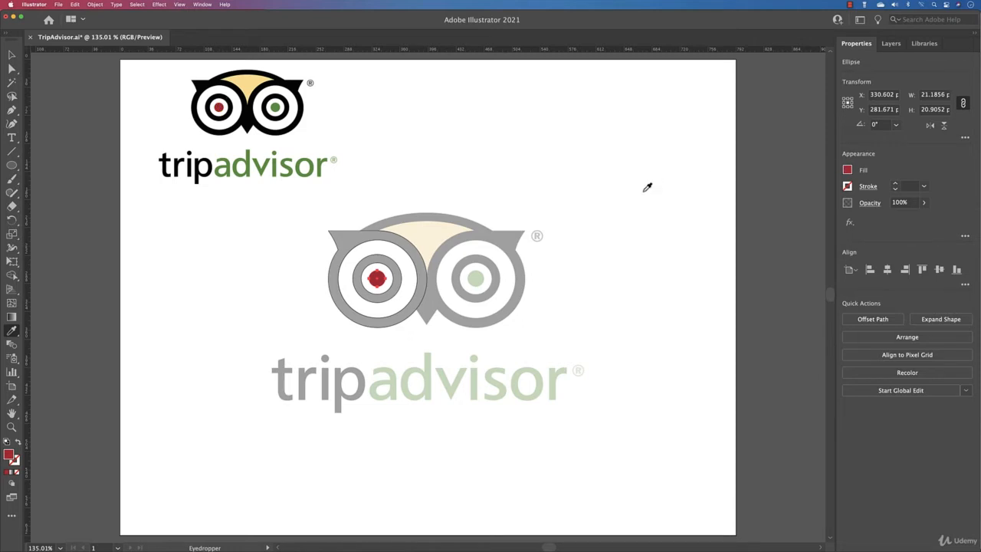
{"action": "key", "text": "v"}
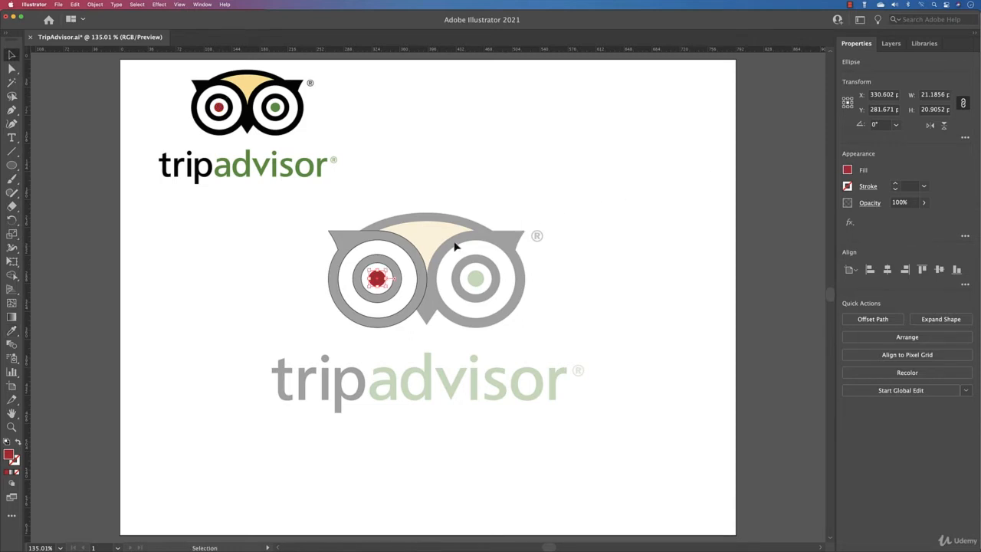
Fill the circle around the red pupil, at the middle ring's inner edge, with white.
{"action": "left_click", "coordinate": [391, 274]}
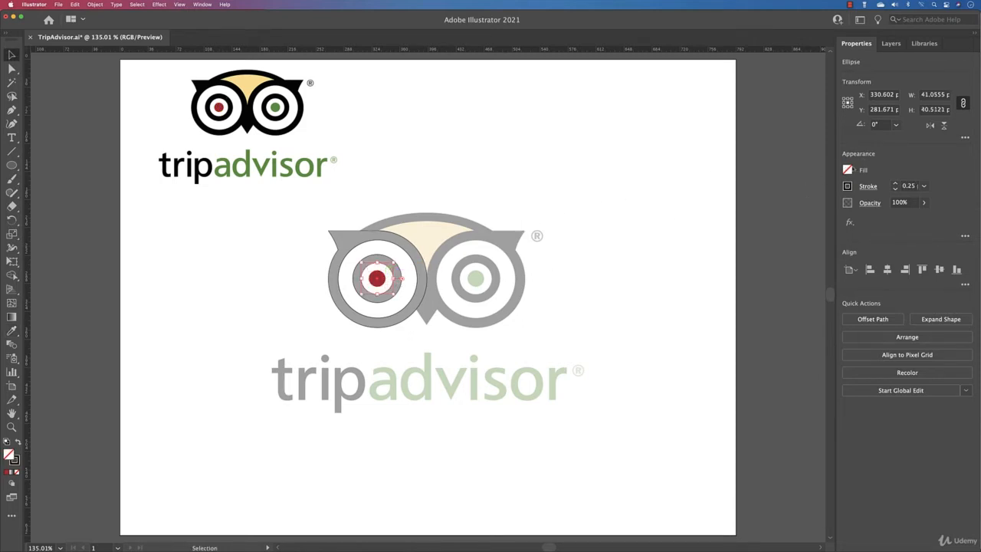
{"action": "left_click", "coordinate": [847, 170]}
{"action": "left_click", "coordinate": [737, 212]}
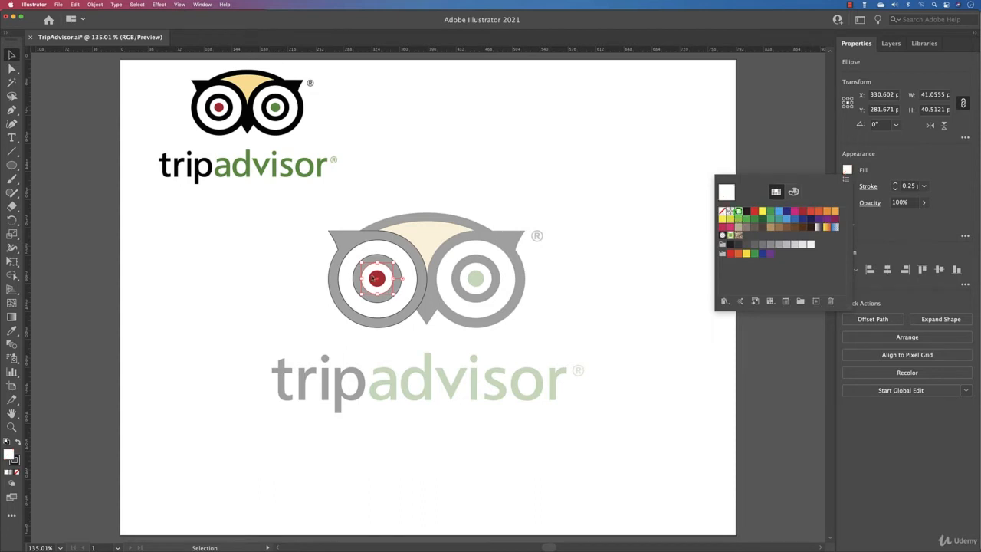
{"action": "left_click", "coordinate": [389, 261]}
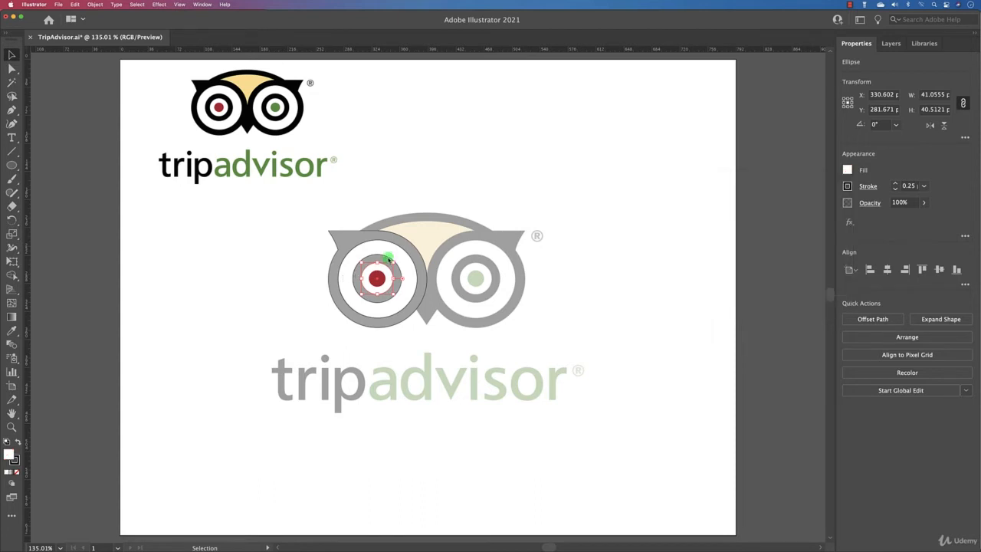
Fill the left eye's middle ring circle with black.
{"action": "left_click", "coordinate": [386, 265]}
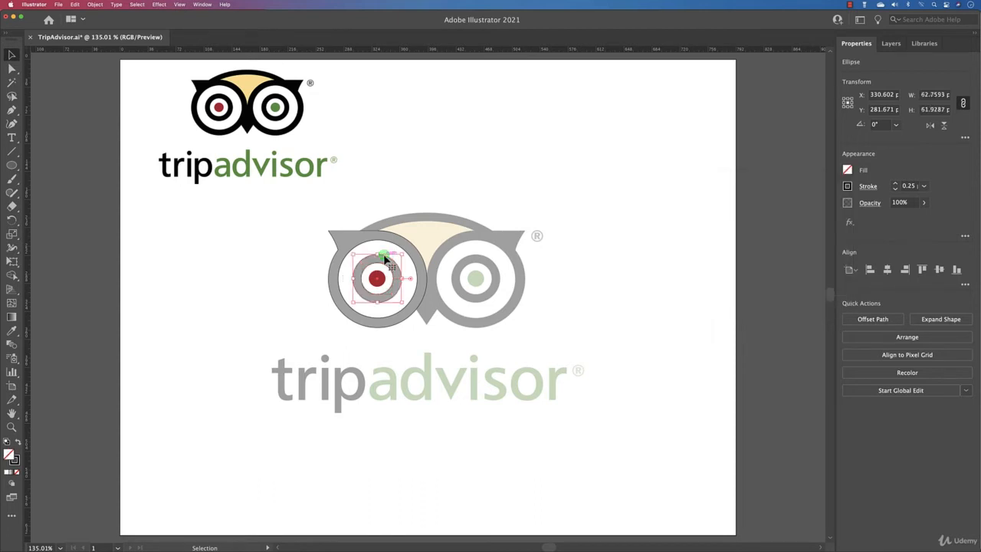
{"action": "left_click", "coordinate": [848, 171]}
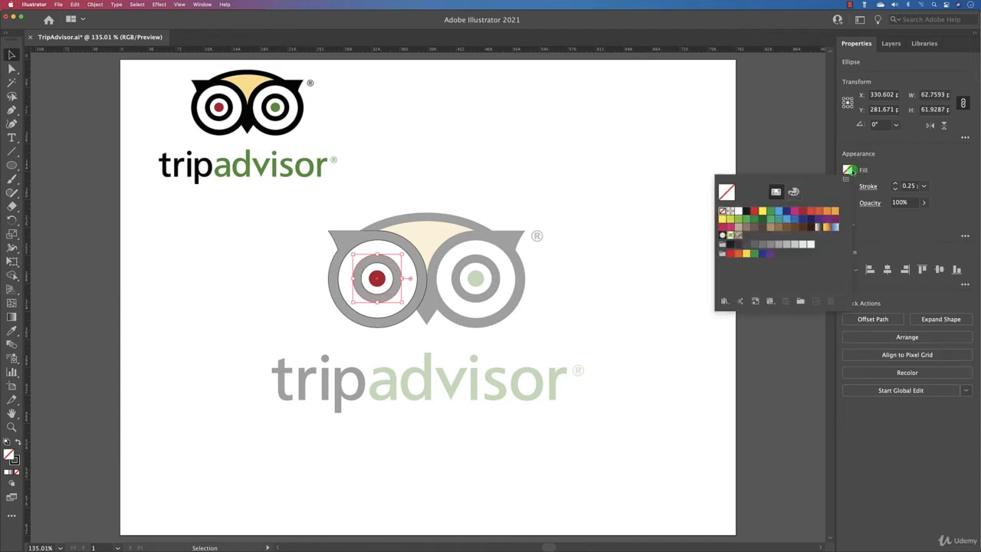
{"action": "left_click", "coordinate": [747, 211]}
{"action": "left_click", "coordinate": [401, 253]}
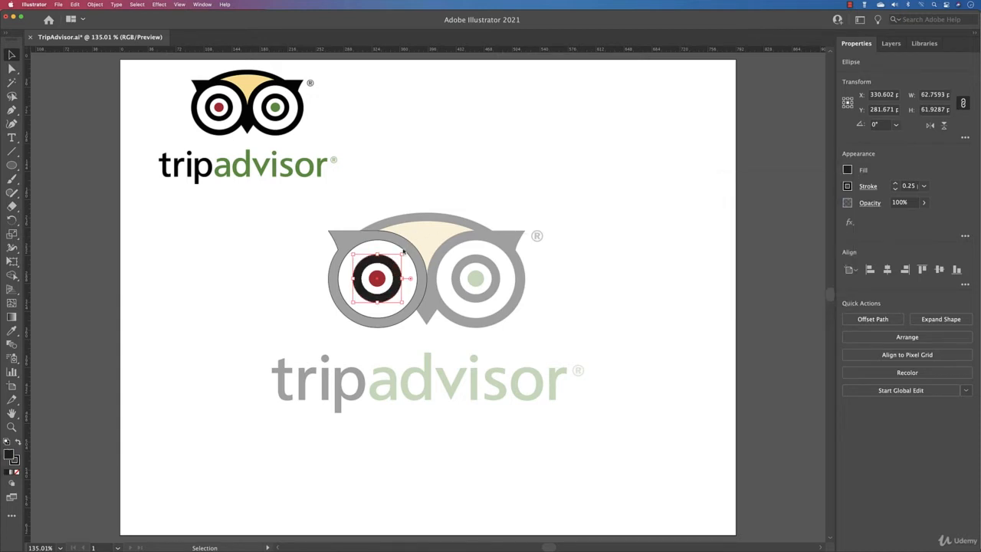
Fill the left eye's large circle, just inside the outer ring, with white.
{"action": "left_click", "coordinate": [406, 254]}
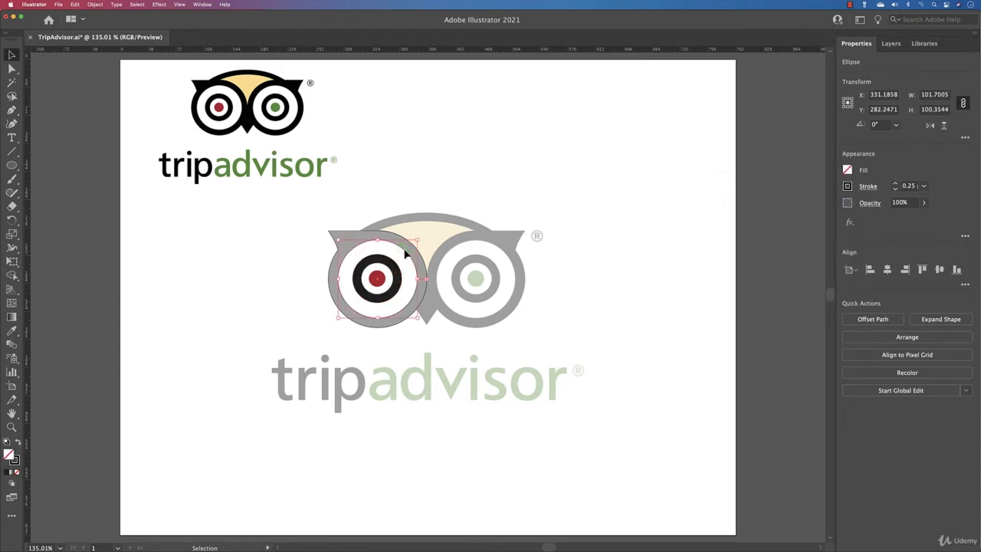
{"action": "left_click", "coordinate": [847, 169]}
{"action": "left_click", "coordinate": [741, 212]}
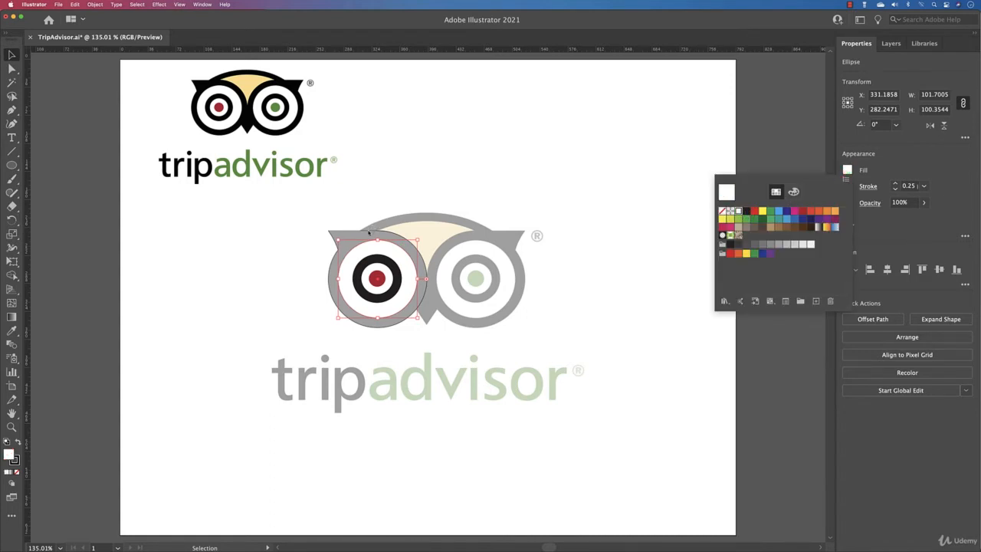
Fill the left eye's outer ring and ear shape with black.
{"action": "left_click", "coordinate": [369, 233]}
{"action": "left_click", "coordinate": [373, 228]}
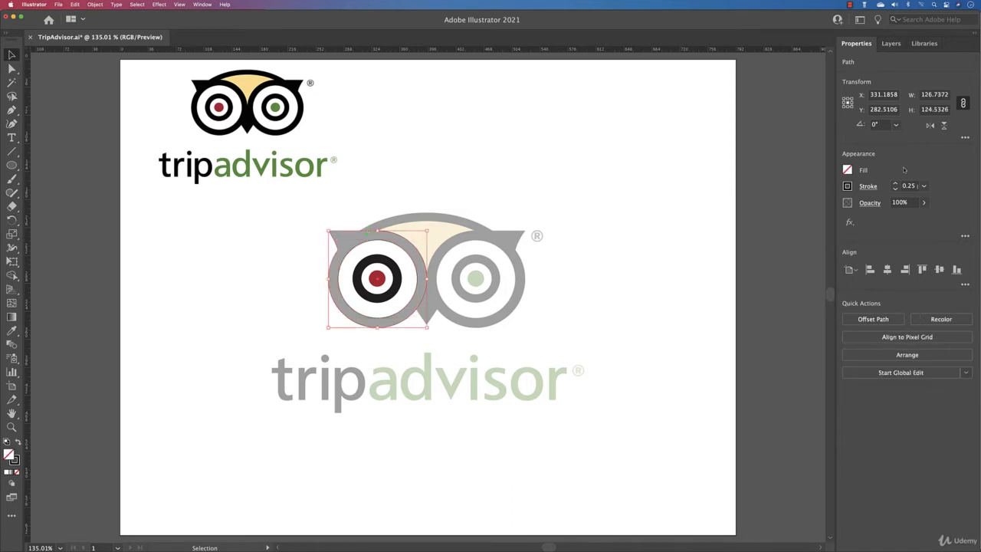
{"action": "left_click", "coordinate": [846, 169]}
{"action": "left_click", "coordinate": [744, 211]}
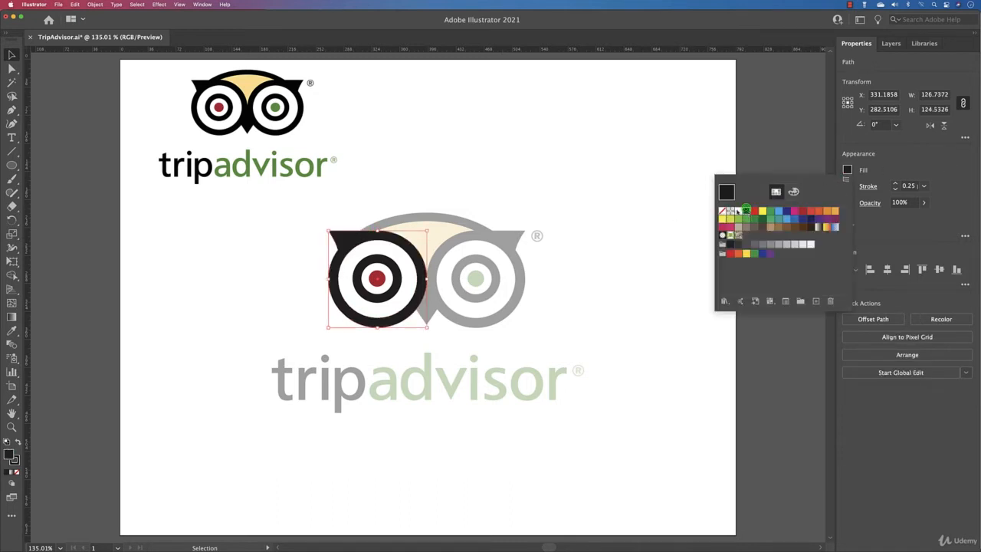
{"action": "left_click", "coordinate": [636, 317]}
Group all the shapes that make up the left eye and ear.
{"action": "left_click_drag", "start_coordinate": [284, 235], "coordinate": [467, 342]}
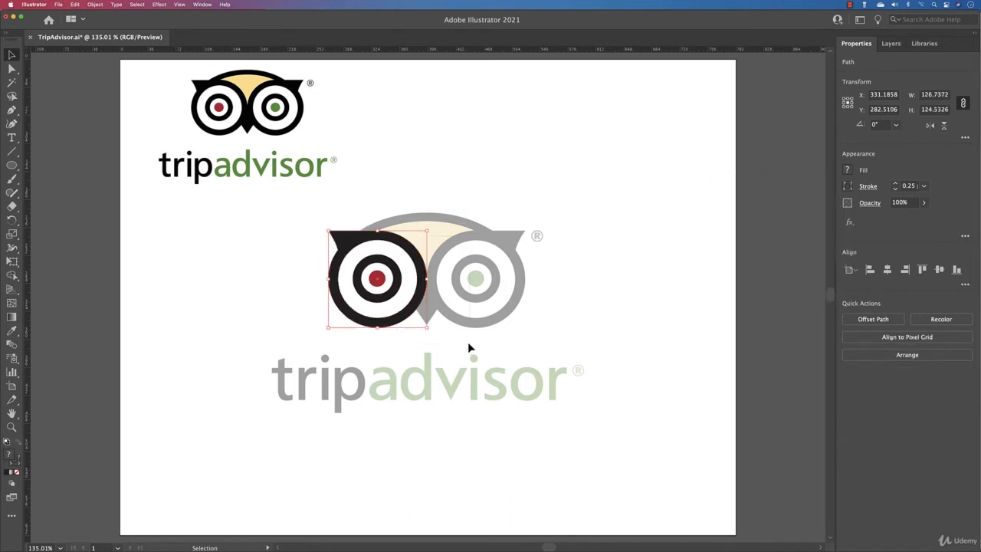
{"action": "key", "text": "super+g"}
{"action": "key", "text": "a"}
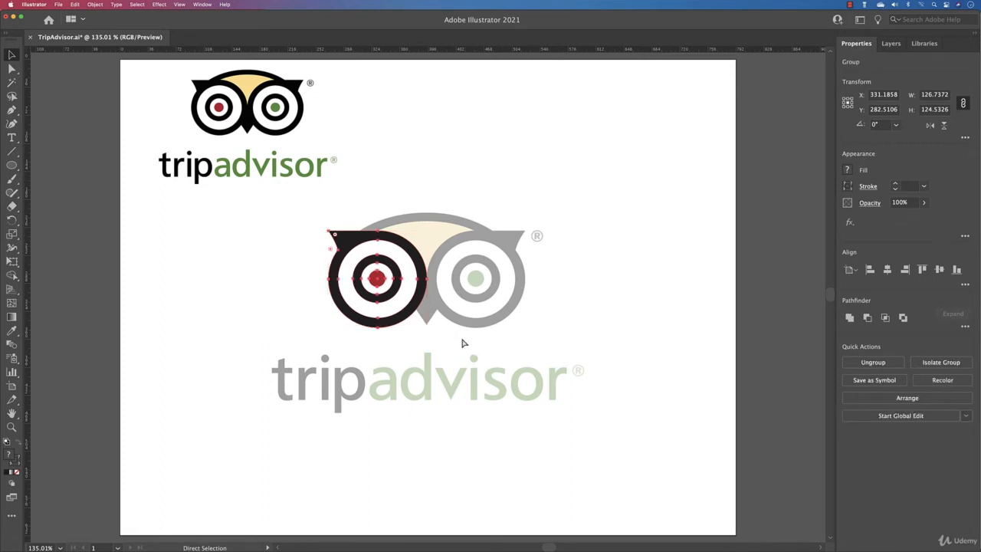
{"action": "key", "text": "v"}
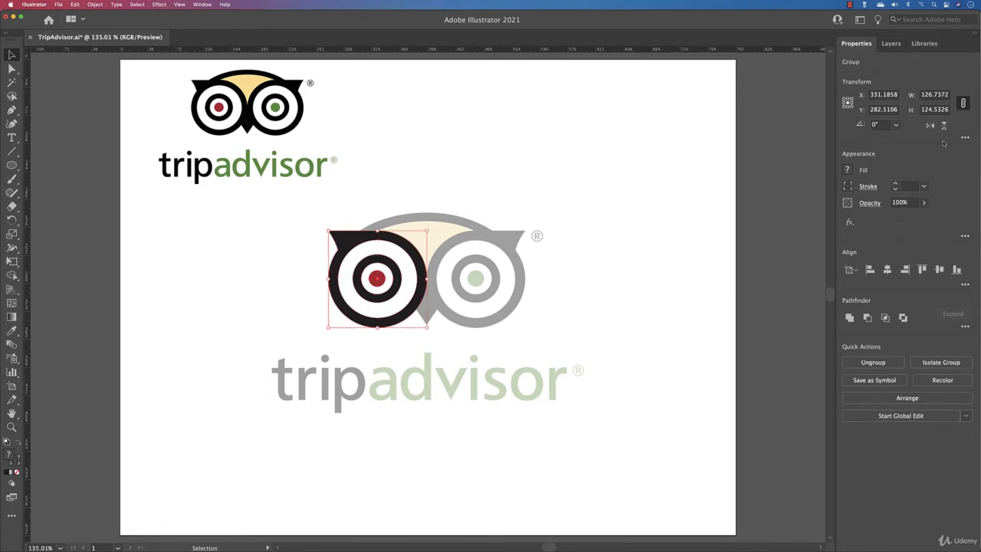
Mirror a duplicate of the left eye group horizontally and place it over the template's right eye.
{"action": "left_click", "coordinate": [929, 125]}
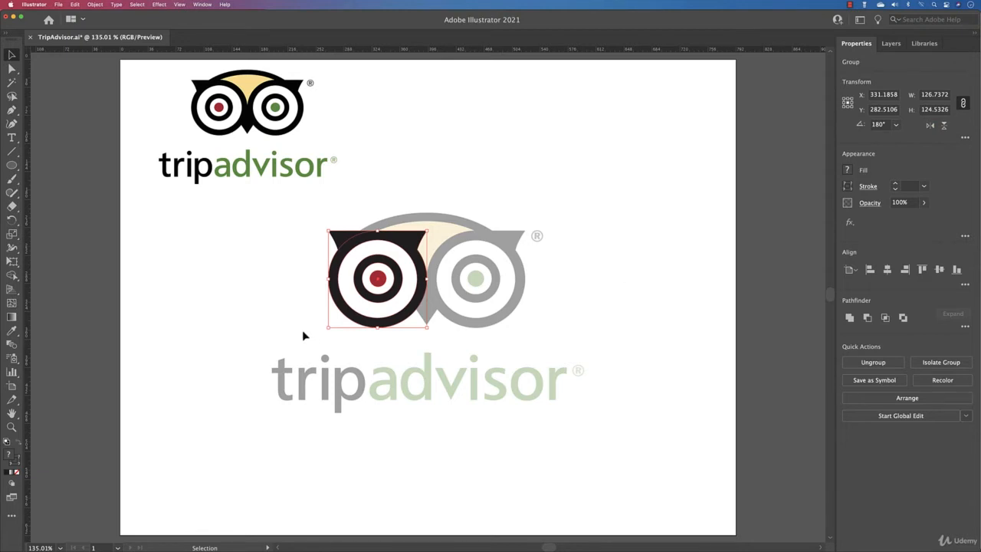
{"action": "left_click_drag", "start_coordinate": [376, 279], "coordinate": [477, 284]}
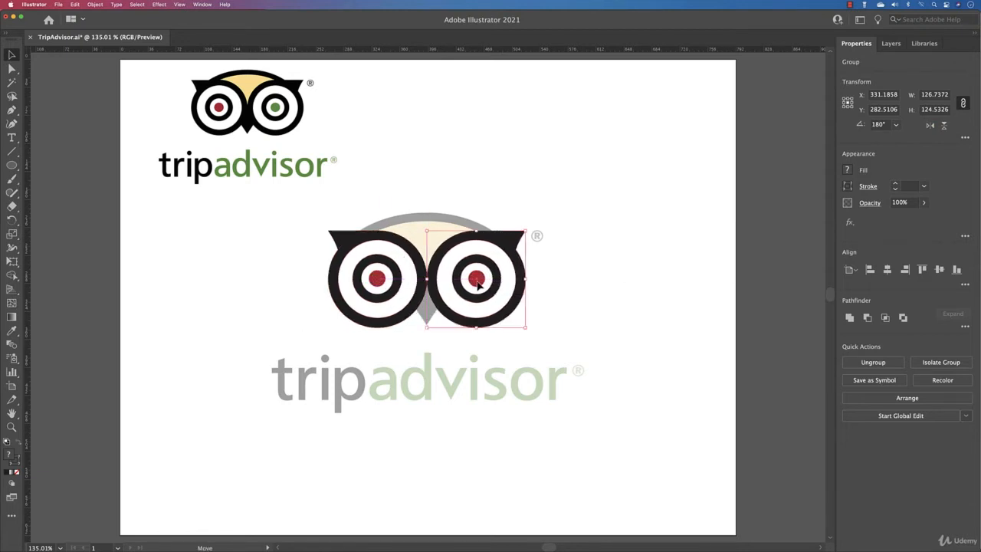
{"action": "left_click", "coordinate": [548, 291]}
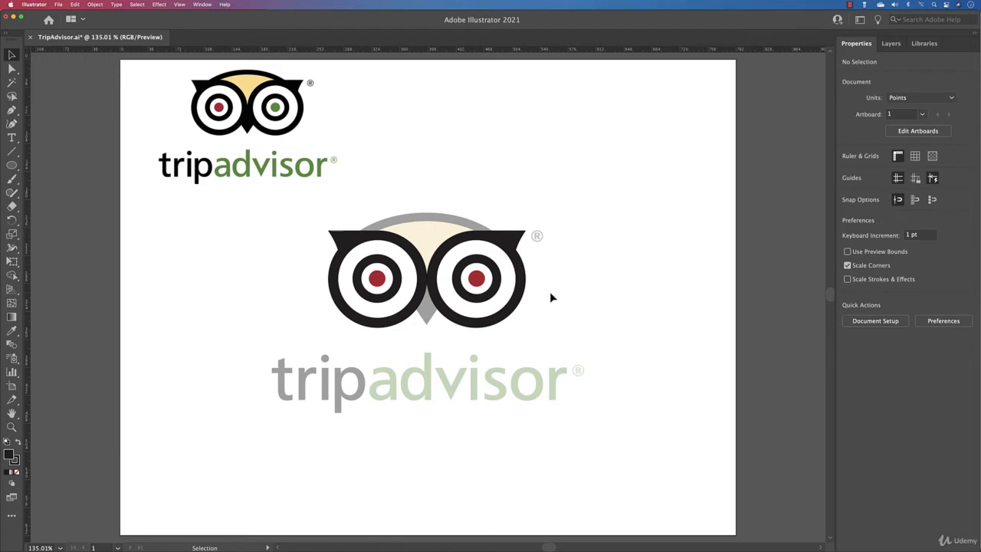
Draw an ellipse about 252 × 152 pt over the owl's head and remove its fill.
{"action": "scroll", "coordinate": [421, 256], "scroll_direction": "up", "scroll_amount": 3}
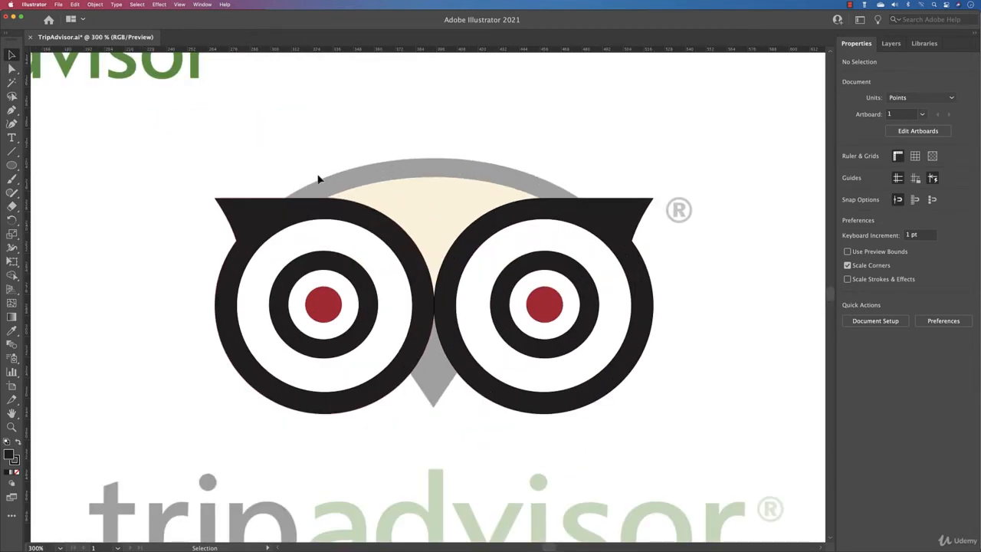
{"action": "left_click", "coordinate": [12, 166]}
{"action": "left_click_drag", "start_coordinate": [217, 424], "coordinate": [653, 163]}
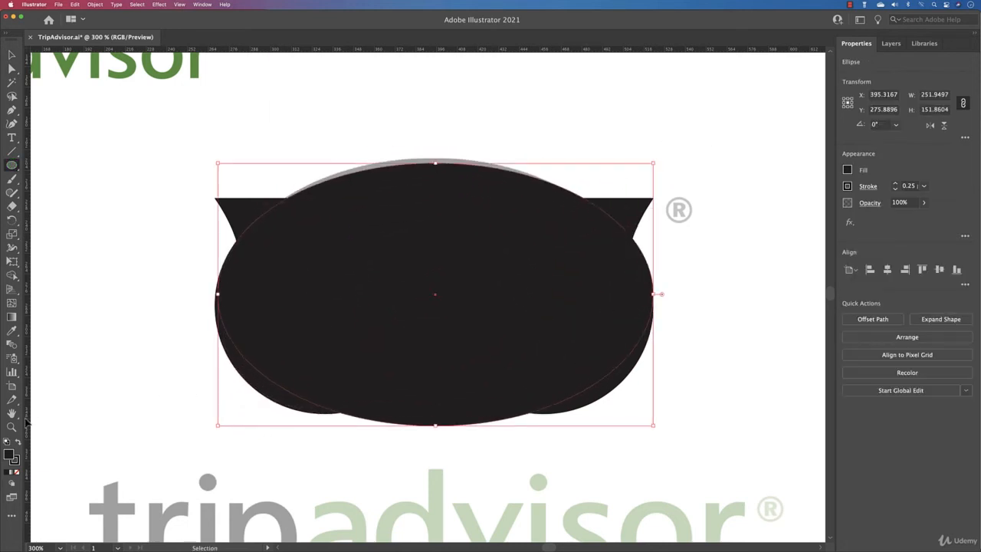
{"action": "left_click", "coordinate": [19, 443]}
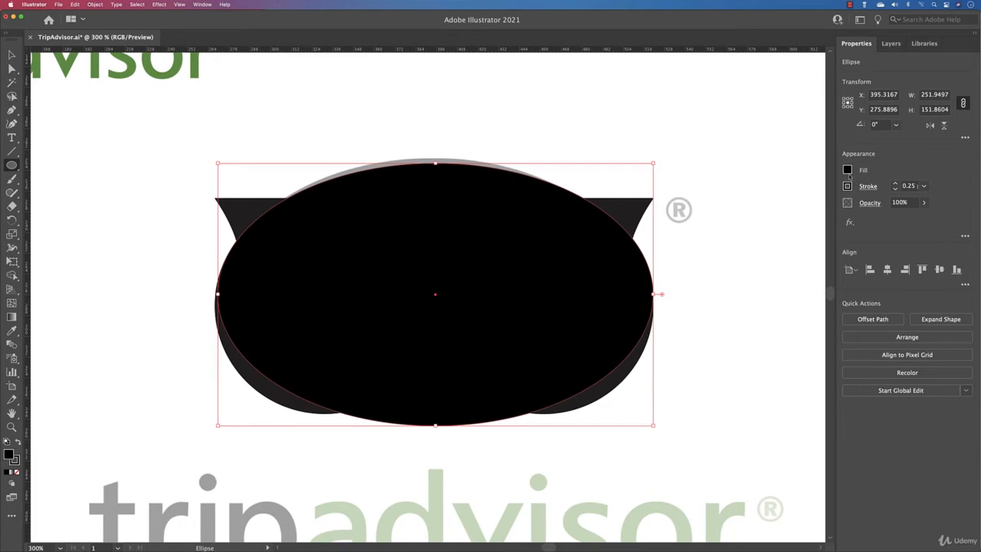
{"action": "left_click", "coordinate": [848, 174]}
{"action": "left_click", "coordinate": [724, 213]}
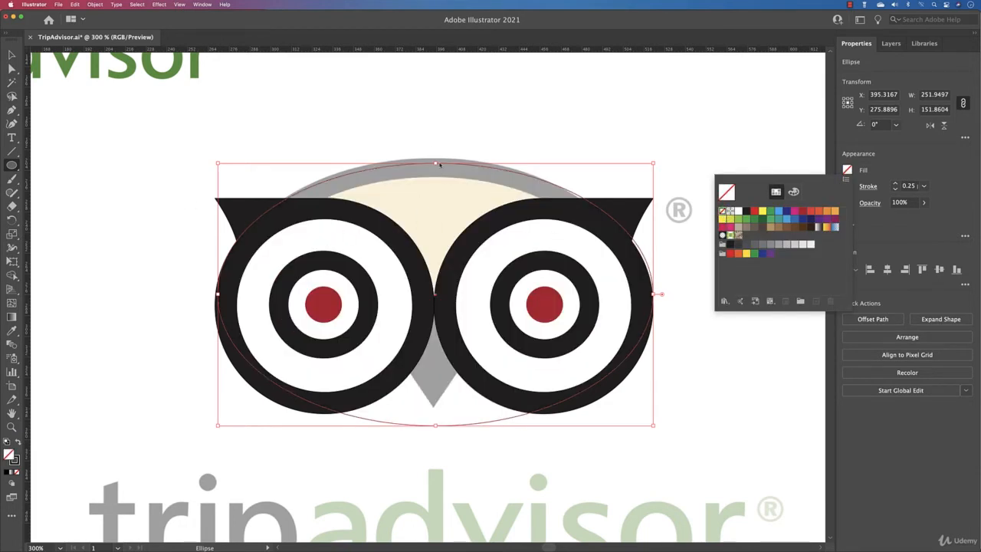
Fit the ellipse to the forehead band's outer edge, about 242 × 154 pt, and add a concentric copy about 211 × 135 pt along the inner edge.
{"action": "left_click_drag", "start_coordinate": [435, 163], "coordinate": [436, 160]}
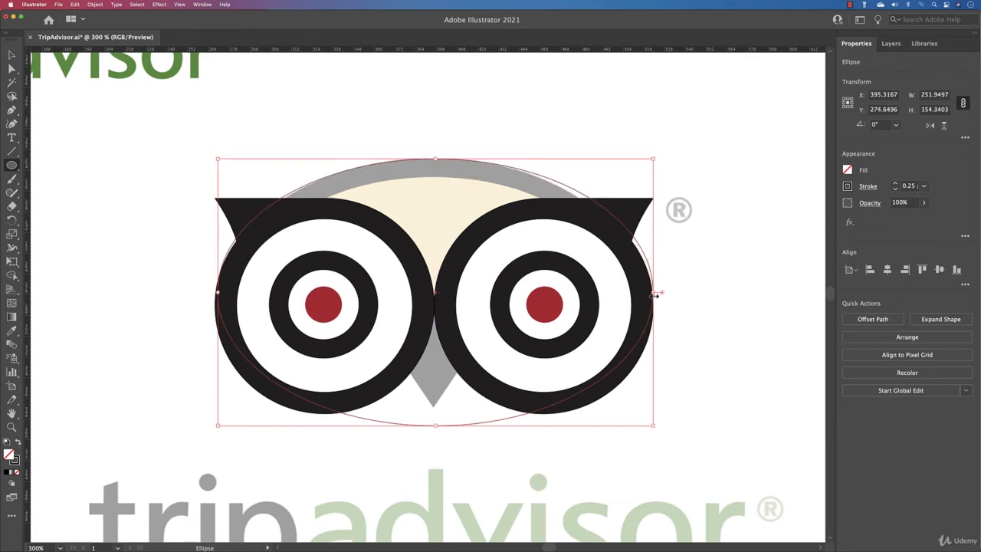
{"action": "left_click_drag", "start_coordinate": [654, 294], "coordinate": [641, 298]}
{"action": "left_click_drag", "start_coordinate": [217, 293], "coordinate": [223, 295]}
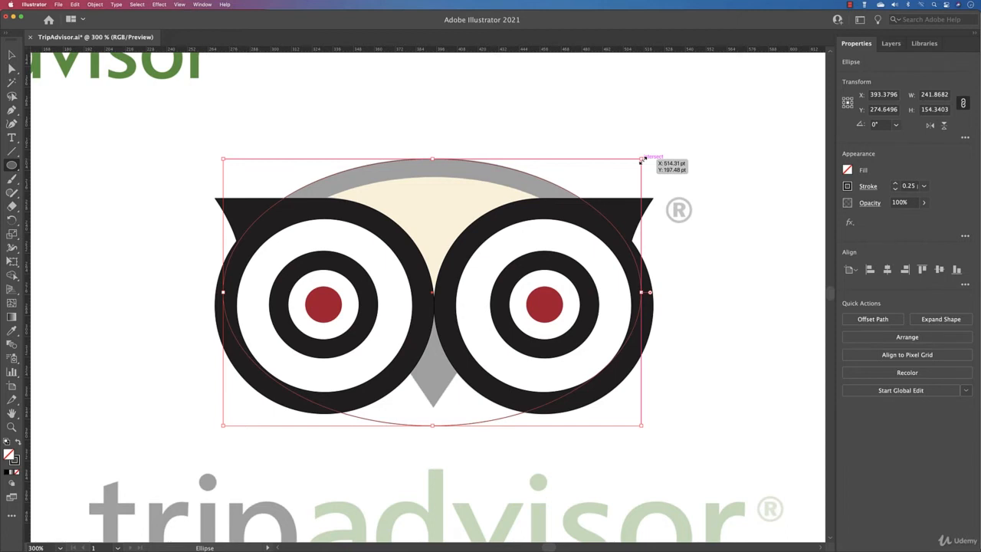
{"action": "left_click_drag", "start_coordinate": [640, 160], "coordinate": [632, 176]}
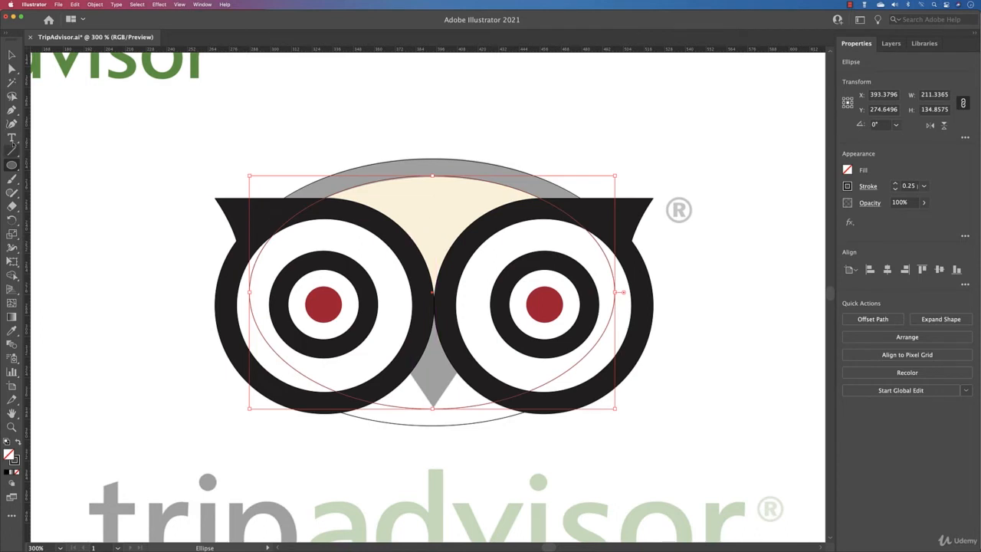
Draw a horizontal line about 328 pt long across both ellipses, through the middle of the eyes.
{"action": "left_click", "coordinate": [13, 151]}
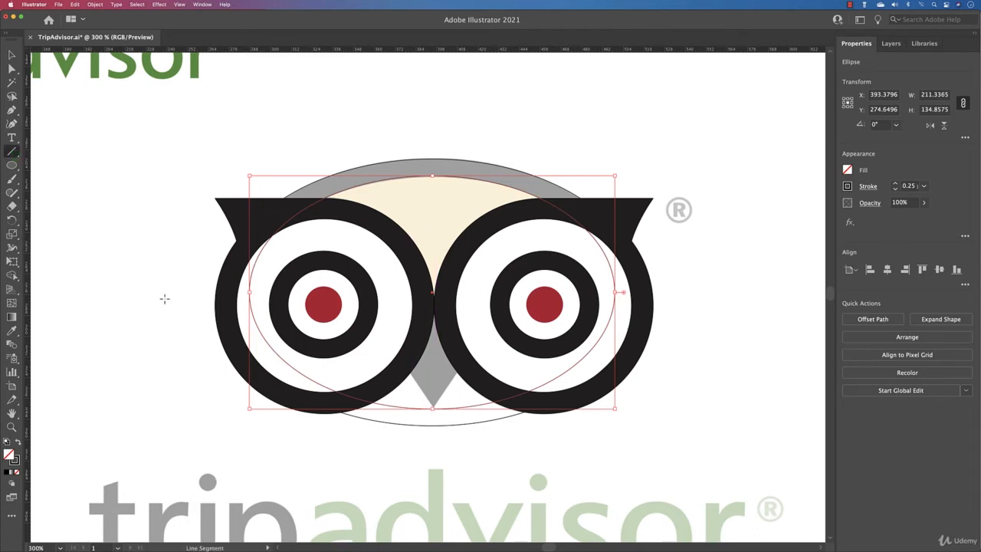
{"action": "left_click_drag", "start_coordinate": [166, 296], "coordinate": [732, 317]}
{"action": "key", "text": "Down"}
Remove the parts of both ellipses below the horizontal line with the Shape Builder tool.
{"action": "key", "text": "v"}
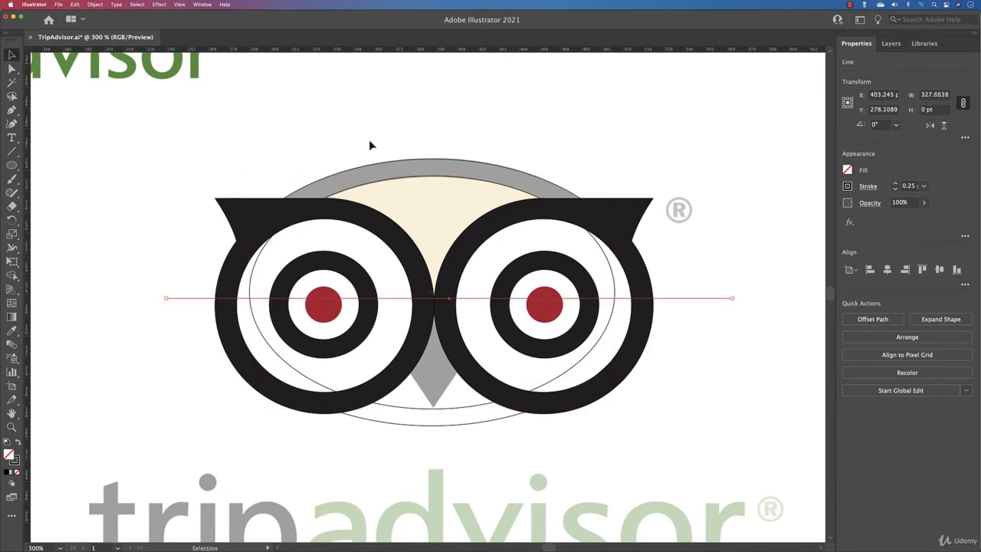
{"action": "left_click", "coordinate": [435, 160], "text": "shift"}
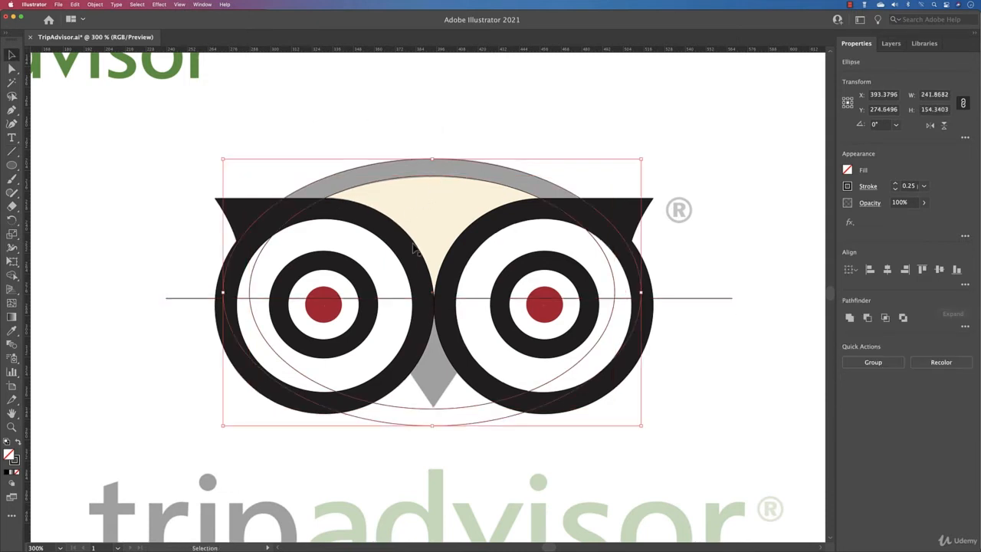
{"action": "left_click", "coordinate": [730, 301], "text": "shift"}
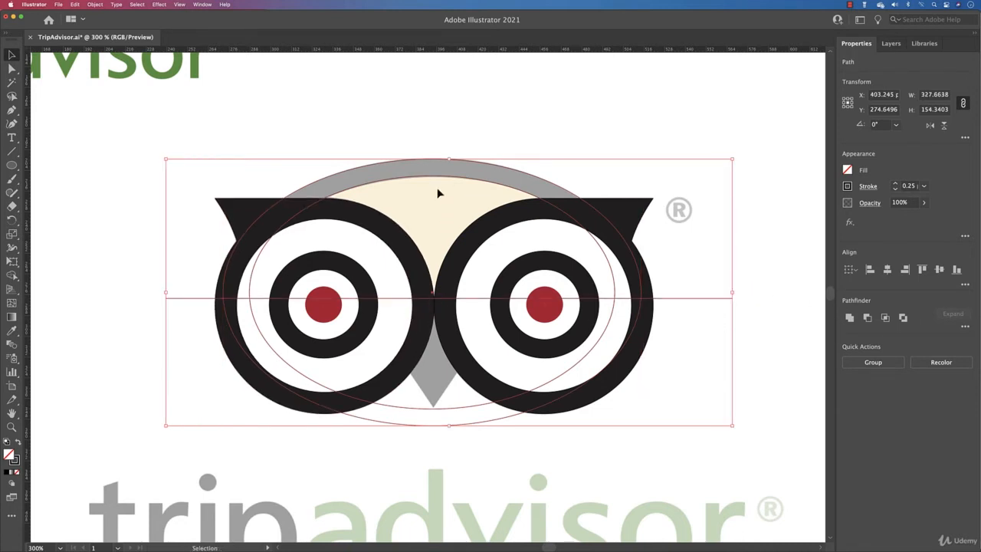
{"action": "left_click", "coordinate": [12, 274]}
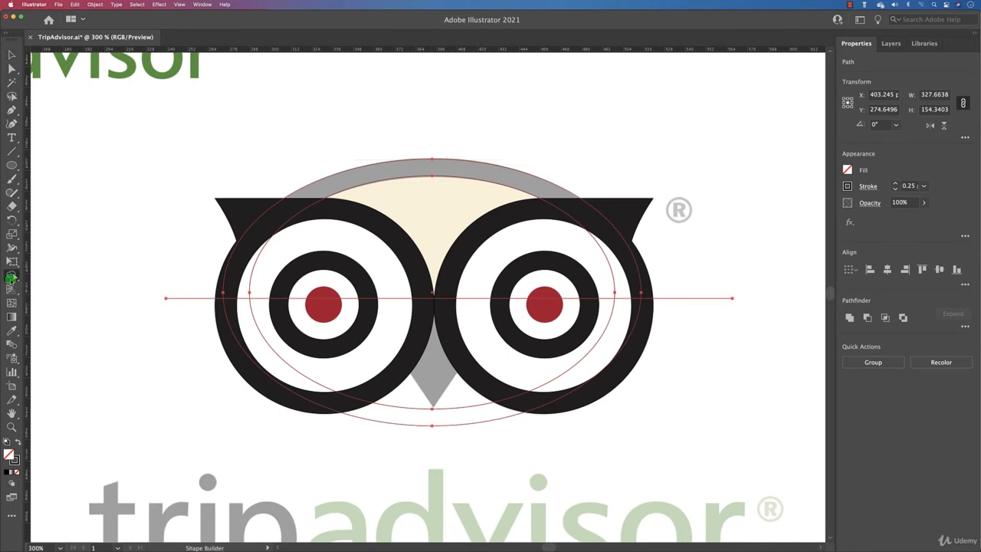
{"action": "left_click", "coordinate": [431, 390], "text": "alt"}
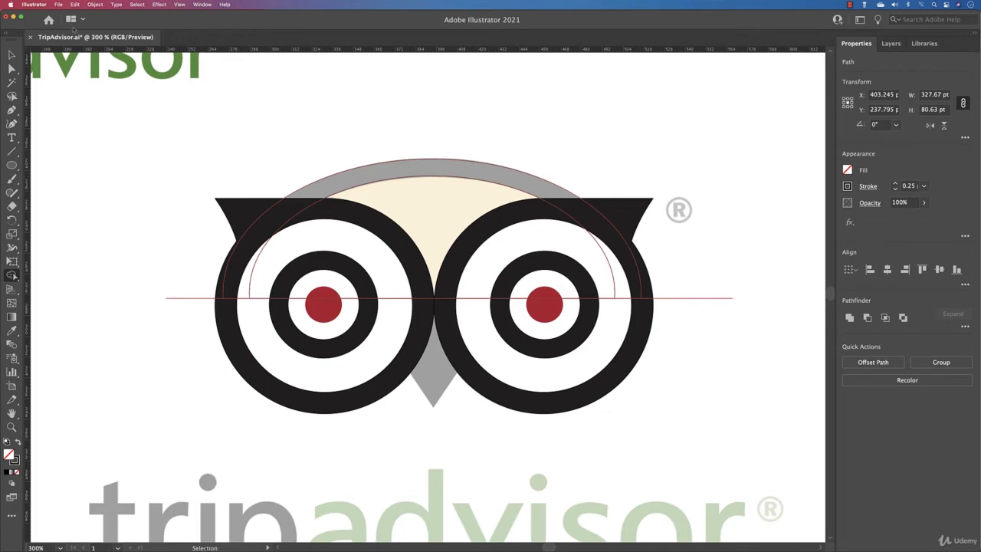
{"action": "left_click", "coordinate": [11, 55]}
{"action": "left_click", "coordinate": [240, 77]}
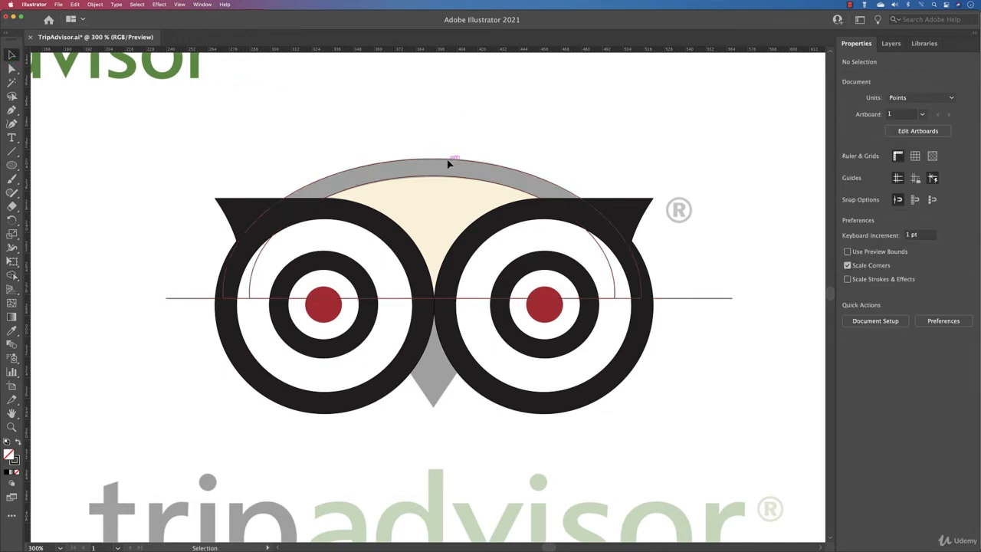
Fill the inner half-ellipse with the yellow sampled from the reference logo's forehead and send it to the back.
{"action": "left_click", "coordinate": [449, 179]}
{"action": "left_click_drag", "start_coordinate": [260, 115], "coordinate": [336, 219]}
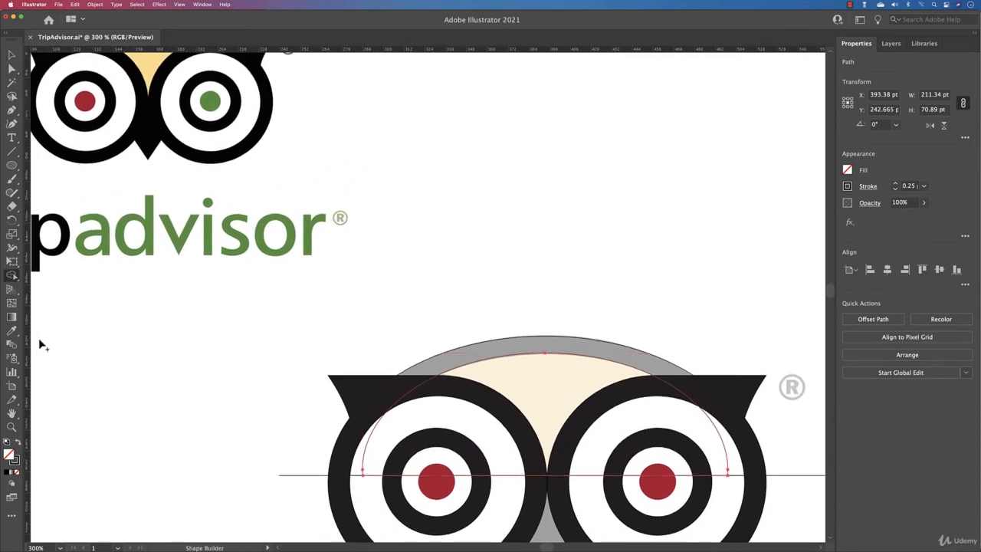
{"action": "left_click", "coordinate": [12, 331]}
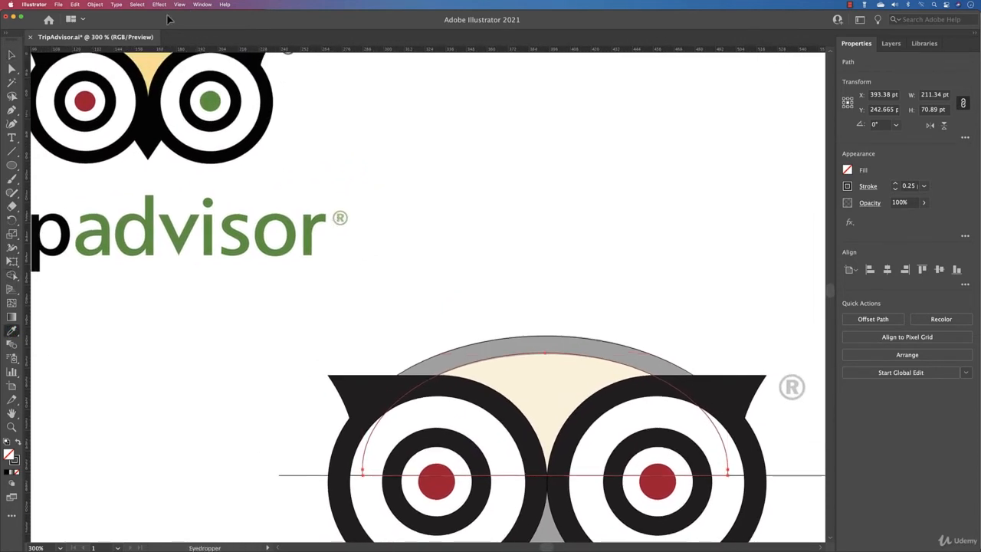
{"action": "left_click", "coordinate": [147, 64]}
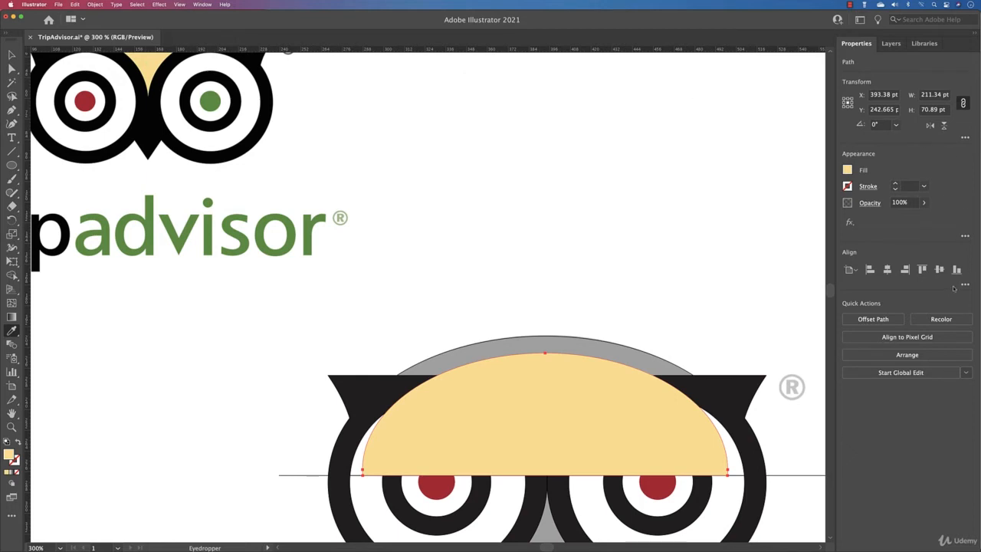
{"action": "key", "text": "v"}
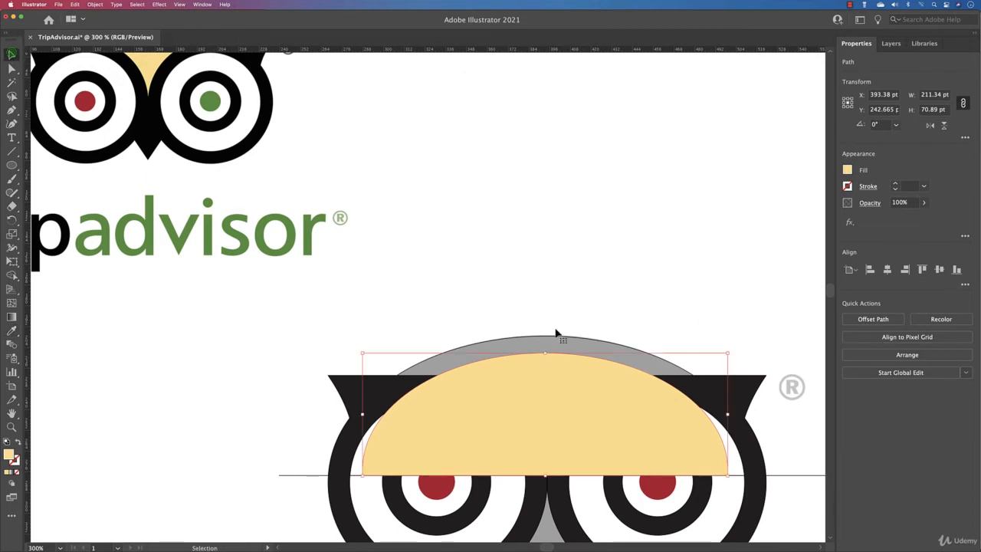
{"action": "left_click", "coordinate": [912, 355]}
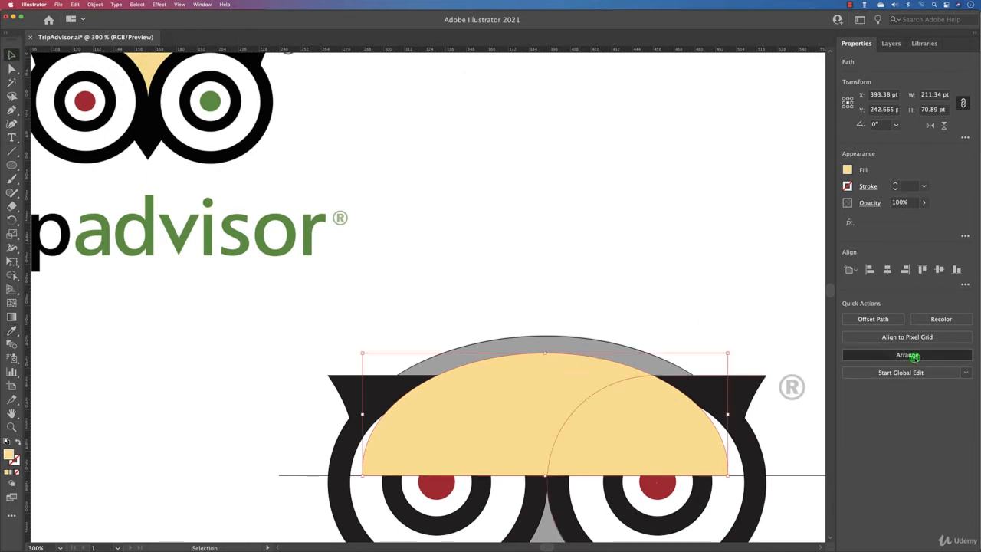
{"action": "left_click", "coordinate": [881, 383]}
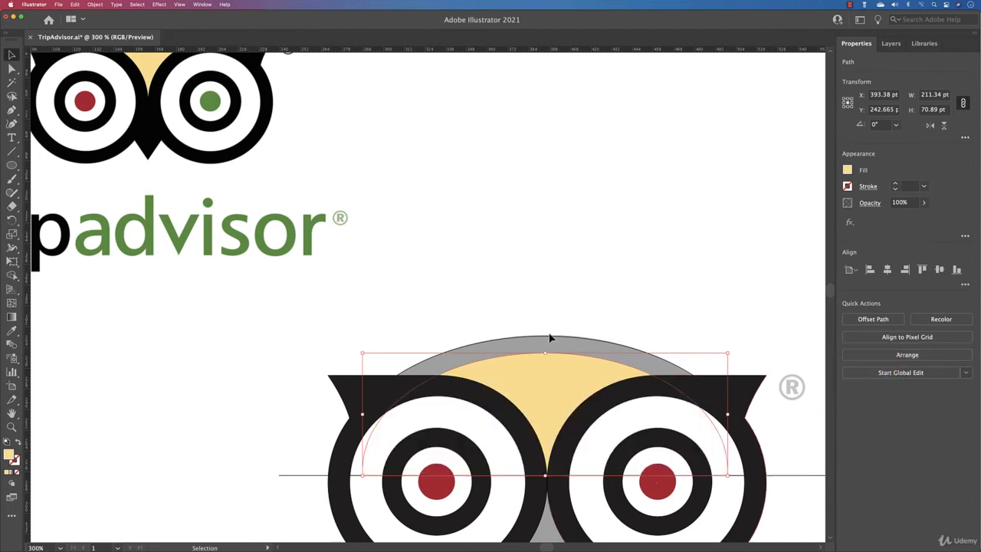
Send the outer half-ellipse to the back and fill it with black.
{"action": "left_click", "coordinate": [550, 337]}
{"action": "left_click", "coordinate": [880, 353]}
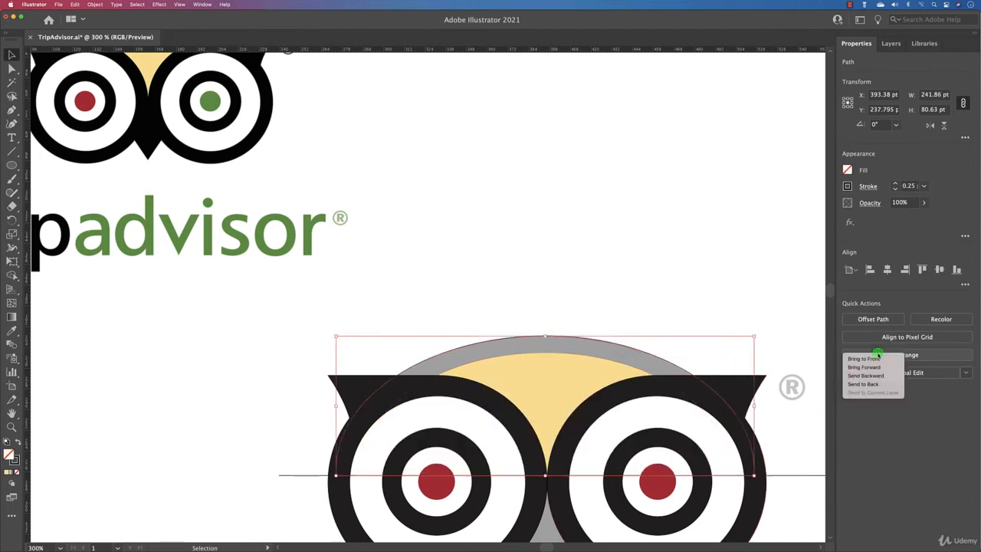
{"action": "left_click", "coordinate": [874, 382]}
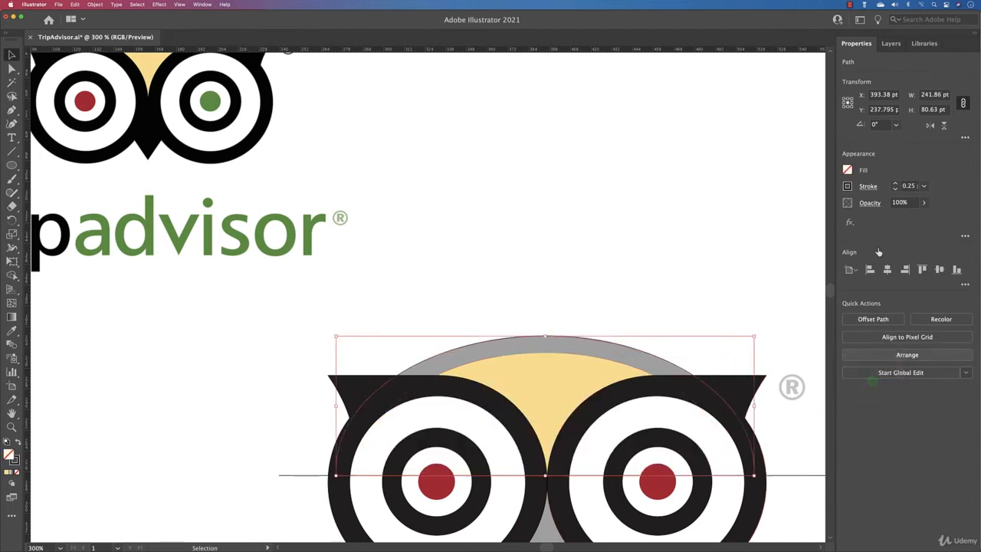
{"action": "left_click", "coordinate": [847, 170]}
{"action": "left_click", "coordinate": [745, 211]}
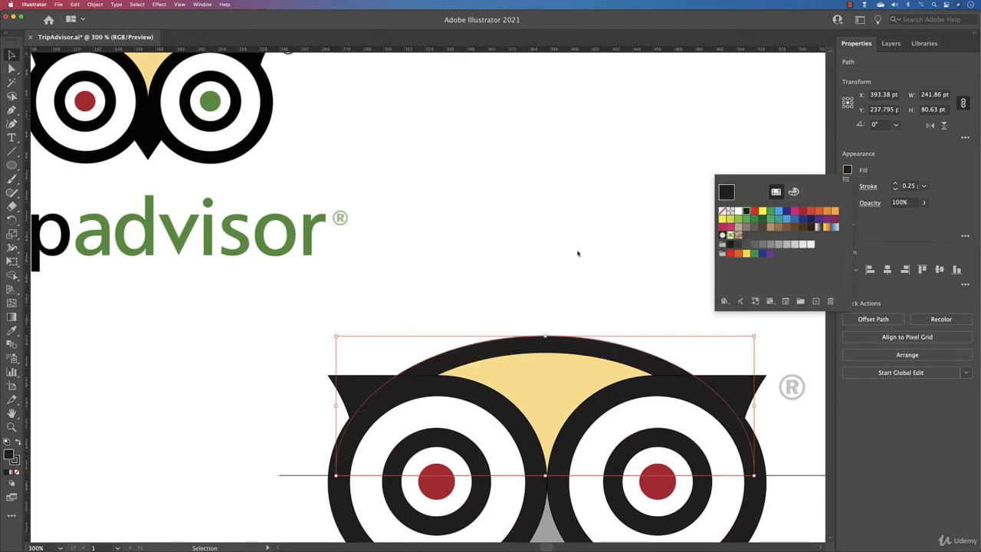
{"action": "left_click", "coordinate": [578, 252]}
{"action": "left_click", "coordinate": [604, 263]}
Delete the horizontal cutting line that runs across both eyes.
{"action": "left_click_drag", "start_coordinate": [600, 284], "coordinate": [528, 90]}
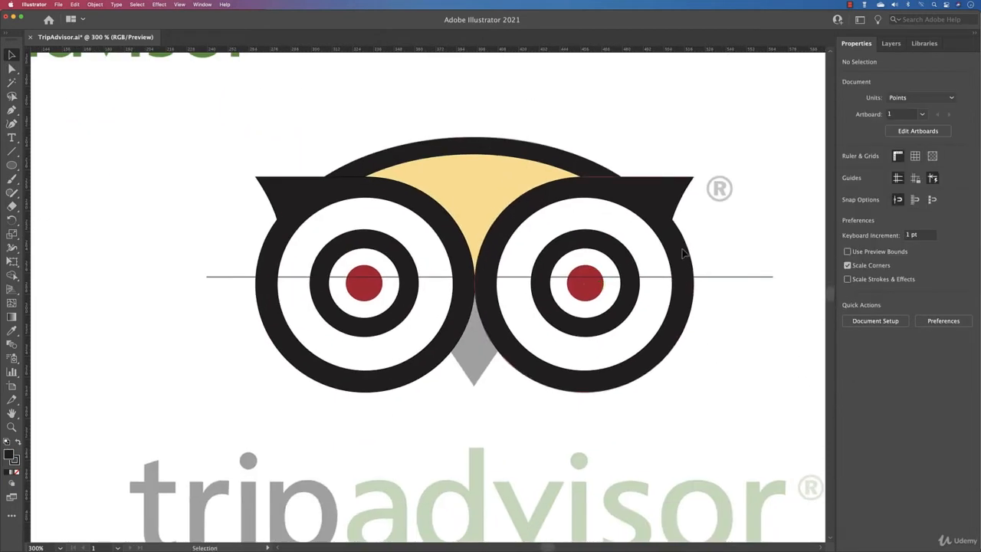
{"action": "left_click", "coordinate": [753, 276]}
{"action": "left_click", "coordinate": [749, 313]}
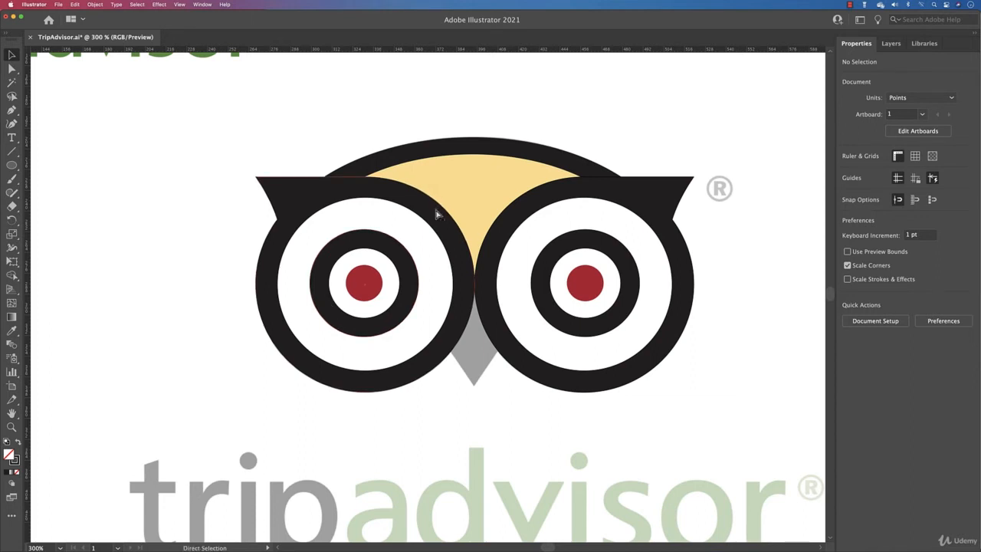
Recolor the pupil of the owl's right-hand eye with the green sampled from the reference logo's matching pupil.
{"action": "key", "text": "super+0"}
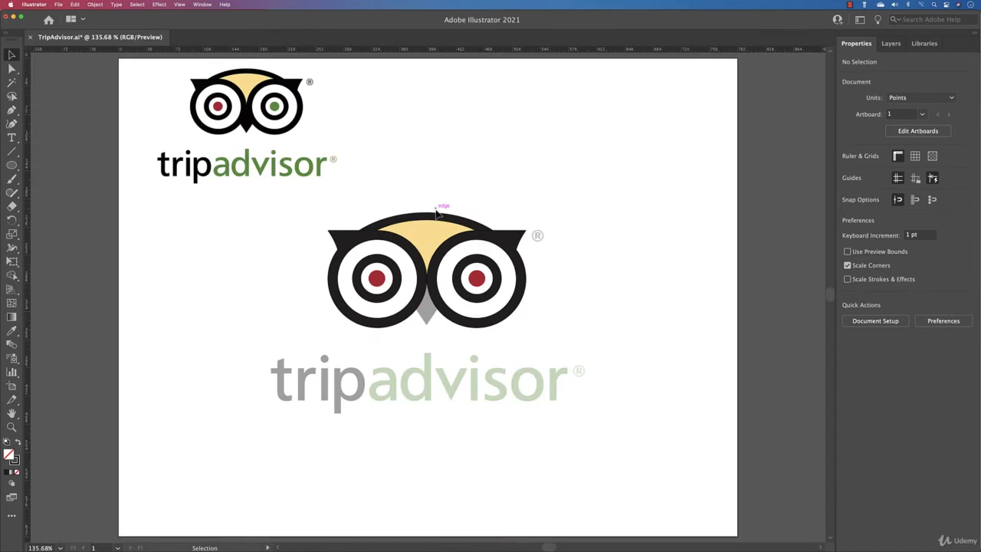
{"action": "left_click", "coordinate": [477, 283]}
{"action": "double_click", "coordinate": [477, 284]}
{"action": "left_click", "coordinate": [476, 284]}
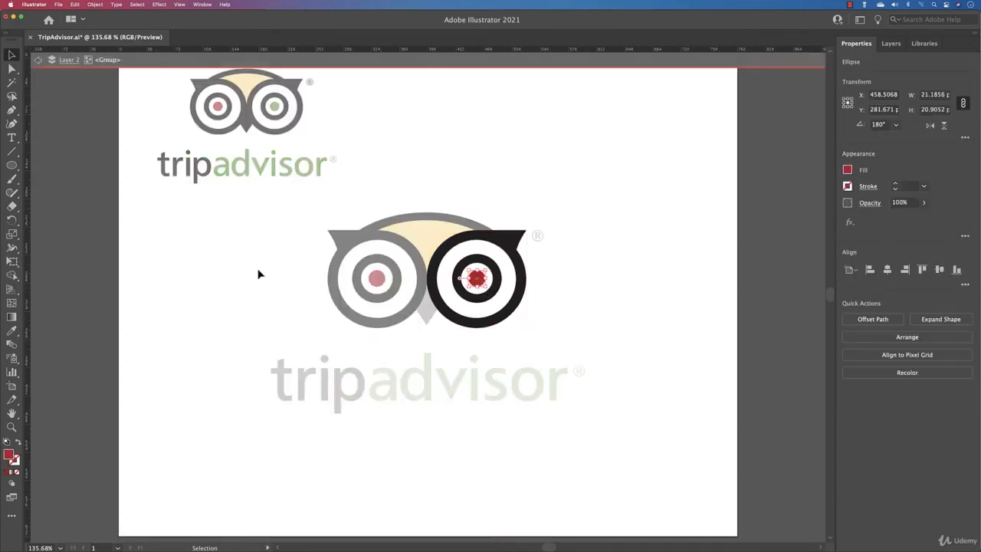
{"action": "left_click", "coordinate": [12, 330]}
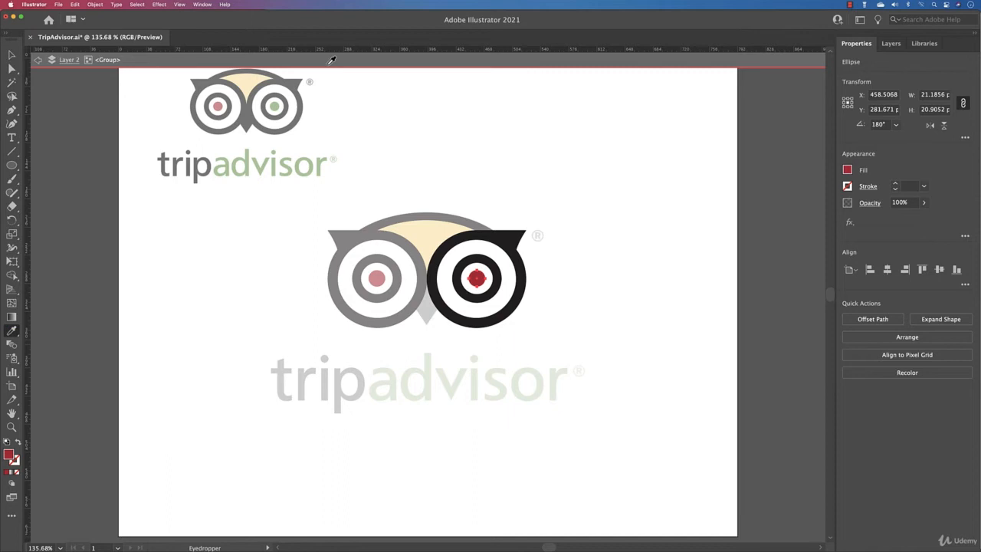
{"action": "left_click", "coordinate": [274, 106]}
{"action": "left_click", "coordinate": [11, 55]}
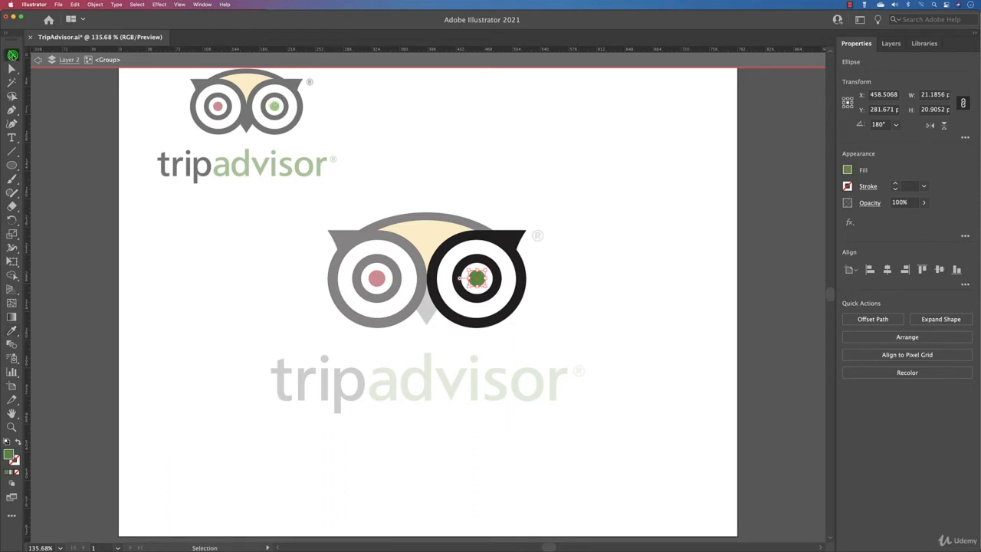
{"action": "double_click", "coordinate": [441, 141]}
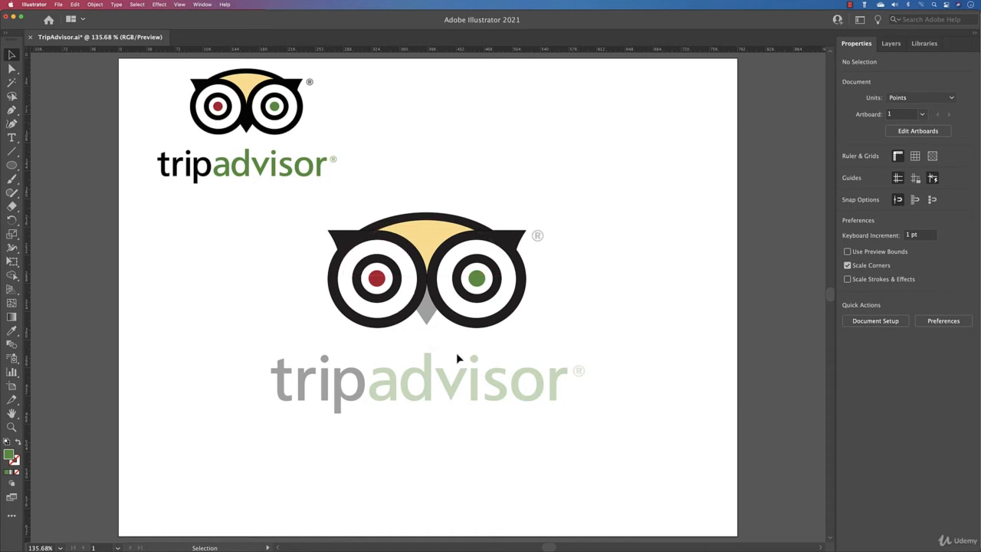
Draw a closed triangle for the beak with the Pen tool, its tip on the template beak's point and its top edge spanning between the eyes.
{"action": "scroll", "coordinate": [443, 329], "scroll_direction": "up", "scroll_amount": 3}
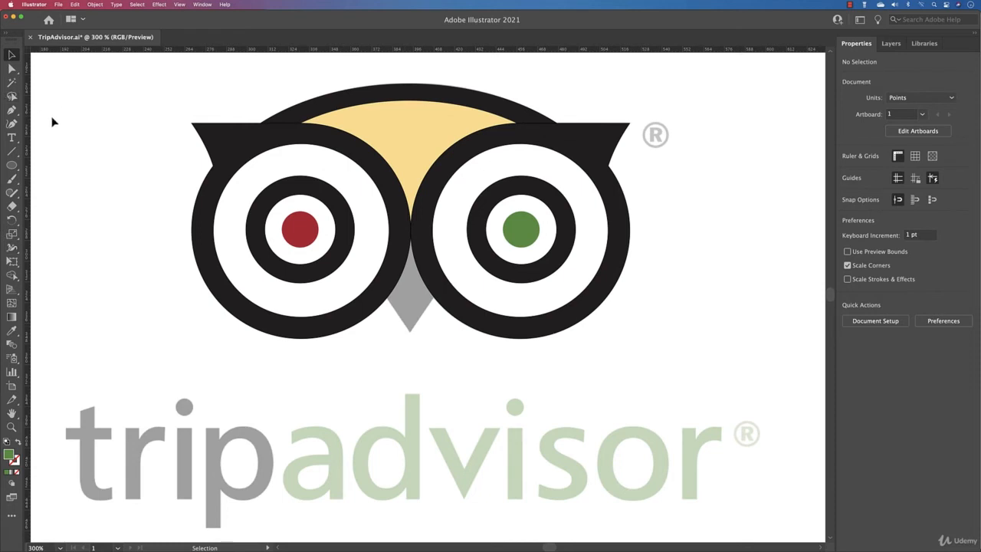
{"action": "left_click", "coordinate": [11, 109]}
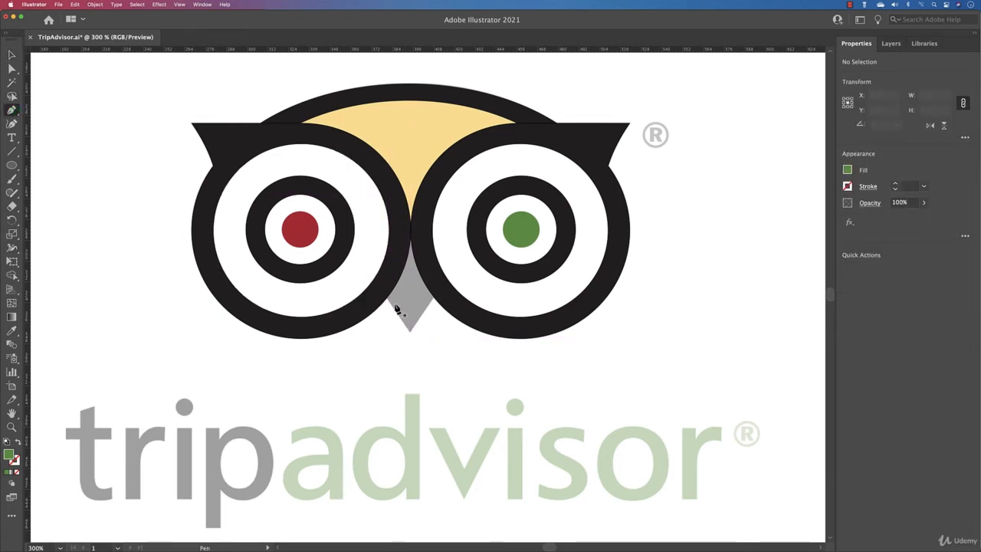
{"action": "left_click", "coordinate": [411, 332]}
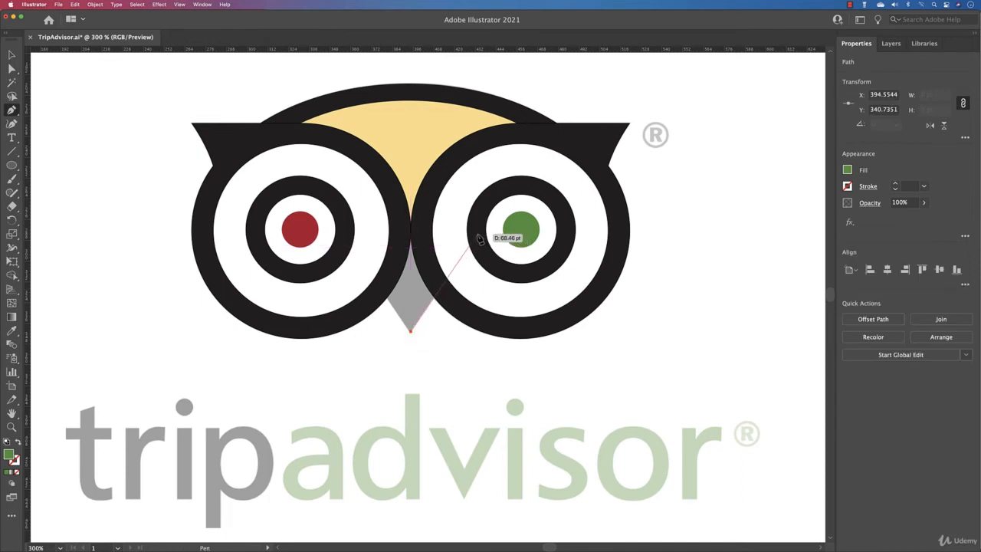
{"action": "left_click", "coordinate": [476, 233]}
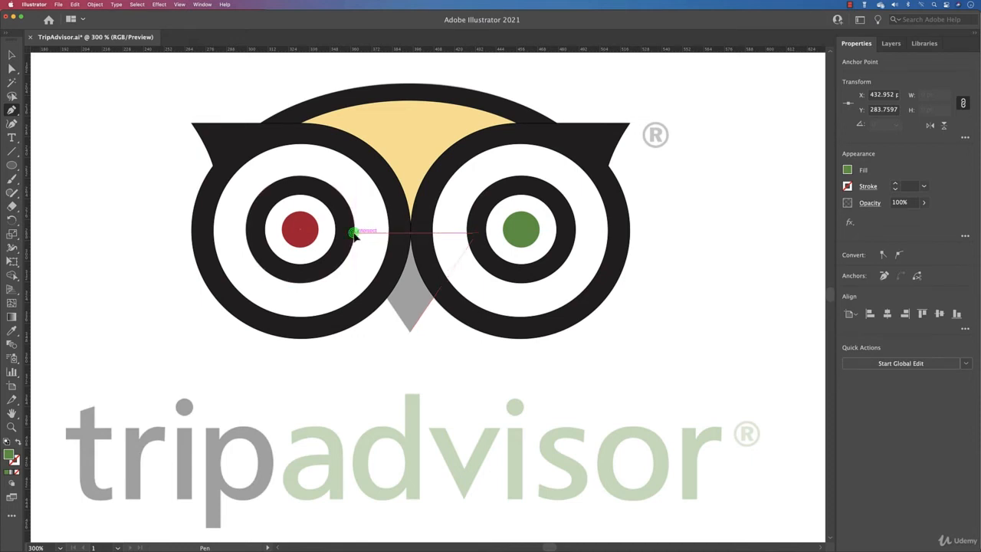
{"action": "left_click", "coordinate": [354, 233]}
{"action": "left_click", "coordinate": [411, 331]}
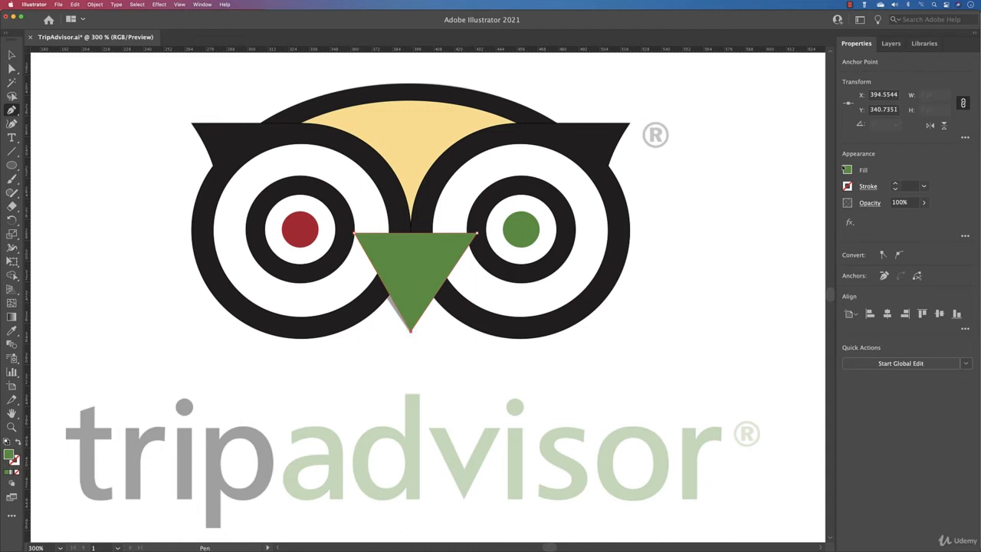
Remove the beak triangle's fill and give it a 0.25 pt black stroke.
{"action": "left_click", "coordinate": [847, 169]}
{"action": "left_click", "coordinate": [722, 210]}
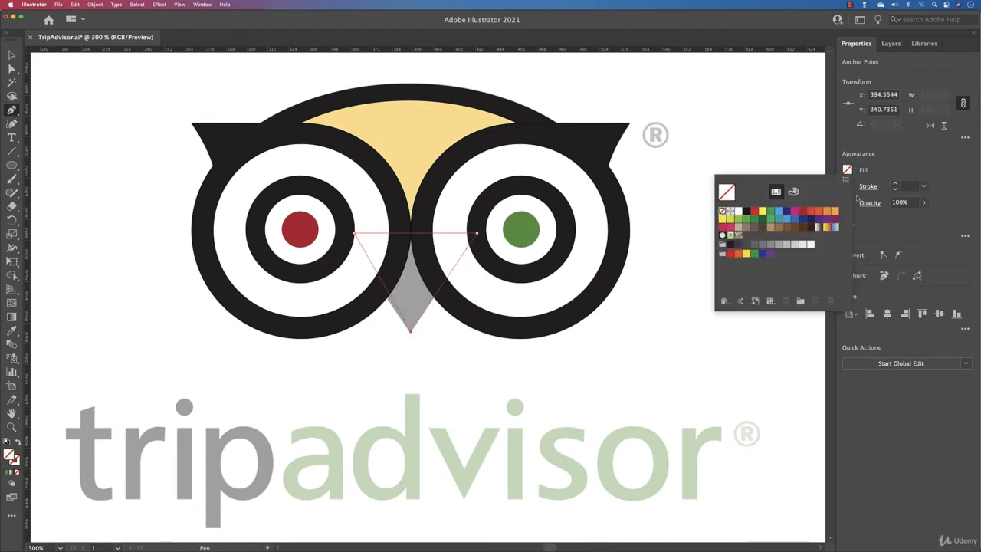
{"action": "left_click", "coordinate": [847, 186]}
{"action": "left_click", "coordinate": [847, 186]}
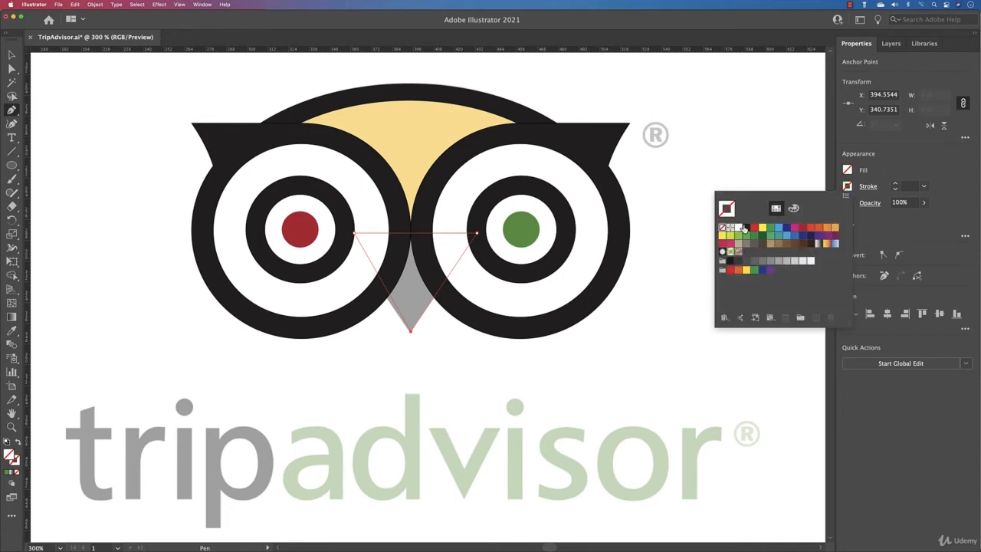
{"action": "left_click", "coordinate": [744, 229]}
{"action": "left_click", "coordinate": [895, 190]}
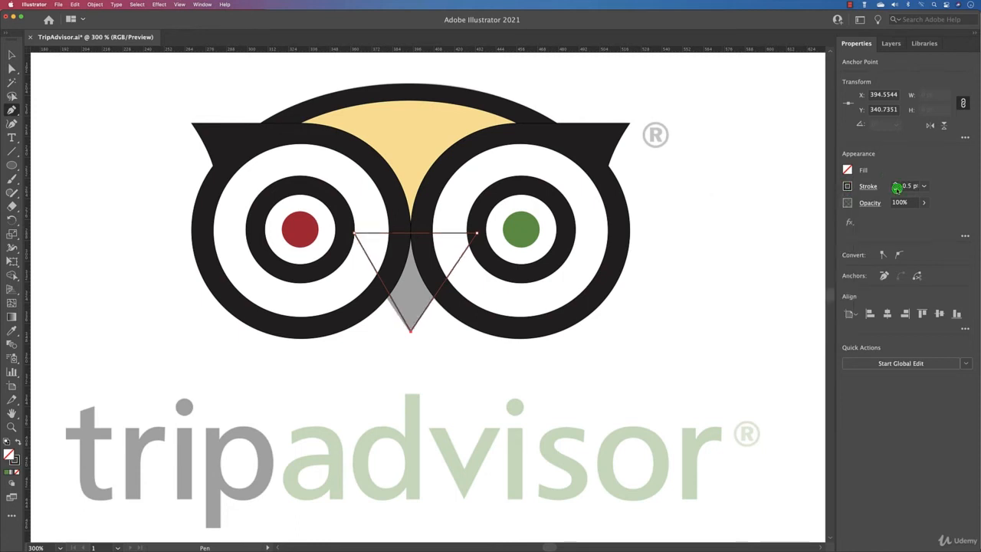
{"action": "left_click", "coordinate": [897, 189]}
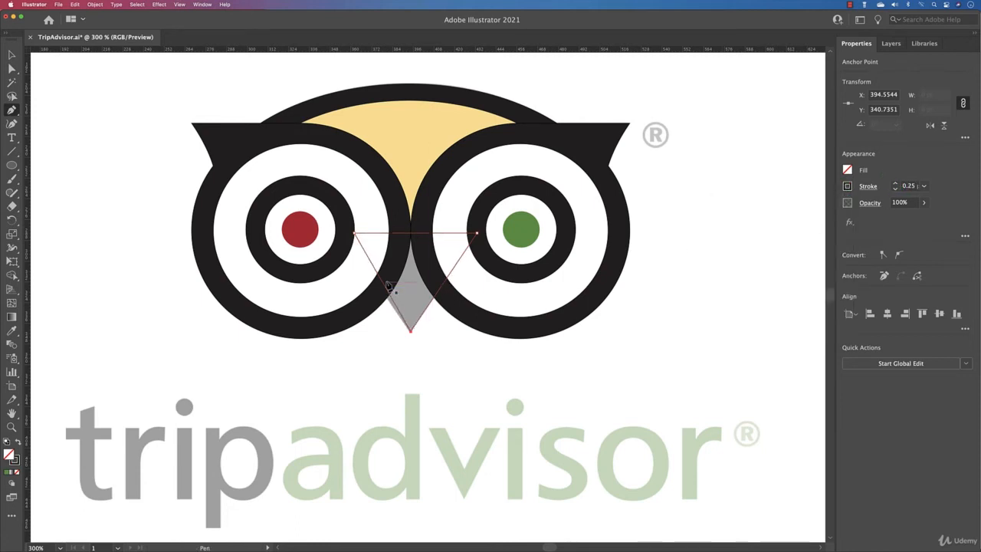
Move the beak triangle's left corner and bottom tip to follow the template beak's edges, making it about 79 by 57 pt.
{"action": "scroll", "coordinate": [389, 287], "scroll_direction": "up", "scroll_amount": 2}
{"action": "left_click", "coordinate": [11, 68]}
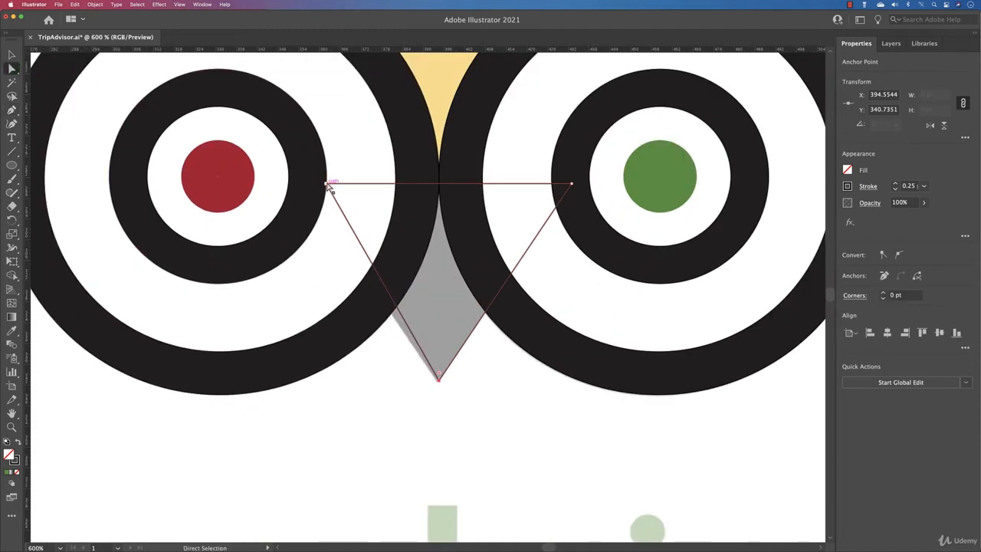
{"action": "left_click_drag", "start_coordinate": [328, 187], "coordinate": [301, 184]}
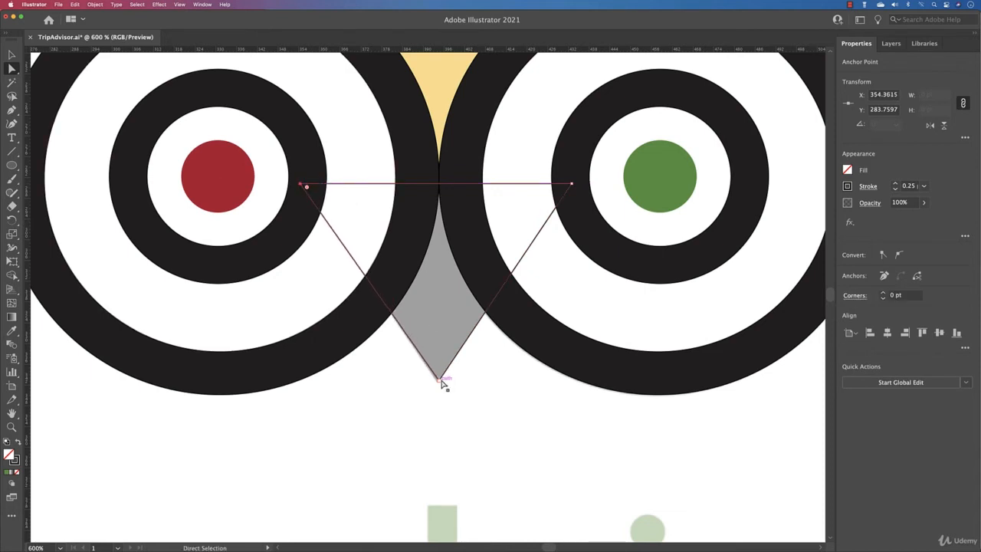
{"action": "left_click_drag", "start_coordinate": [440, 381], "coordinate": [426, 395]}
{"action": "scroll", "coordinate": [440, 387], "scroll_direction": "up", "scroll_amount": 2}
{"action": "scroll", "coordinate": [439, 387], "scroll_direction": "up", "scroll_amount": 3}
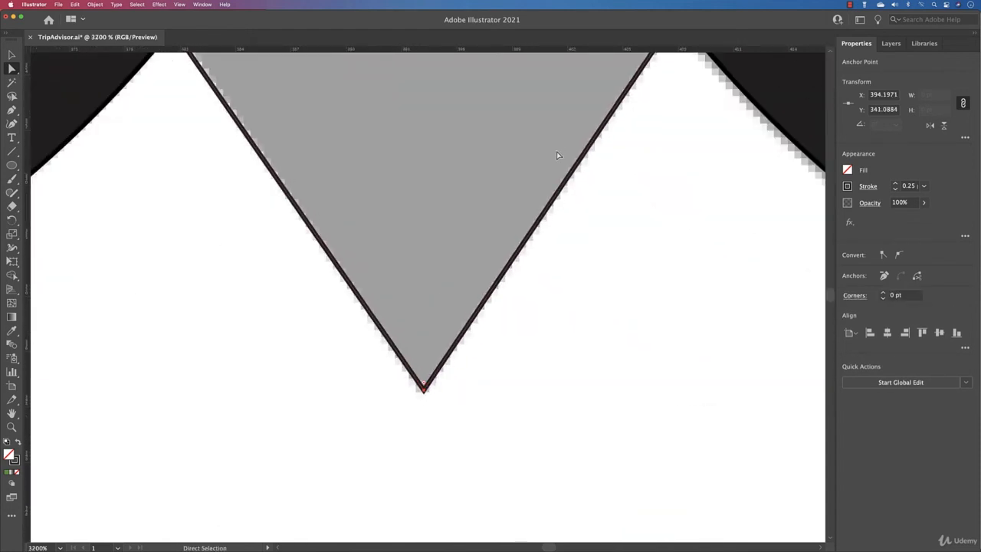
{"action": "scroll", "coordinate": [567, 320], "scroll_direction": "down", "scroll_amount": 6}
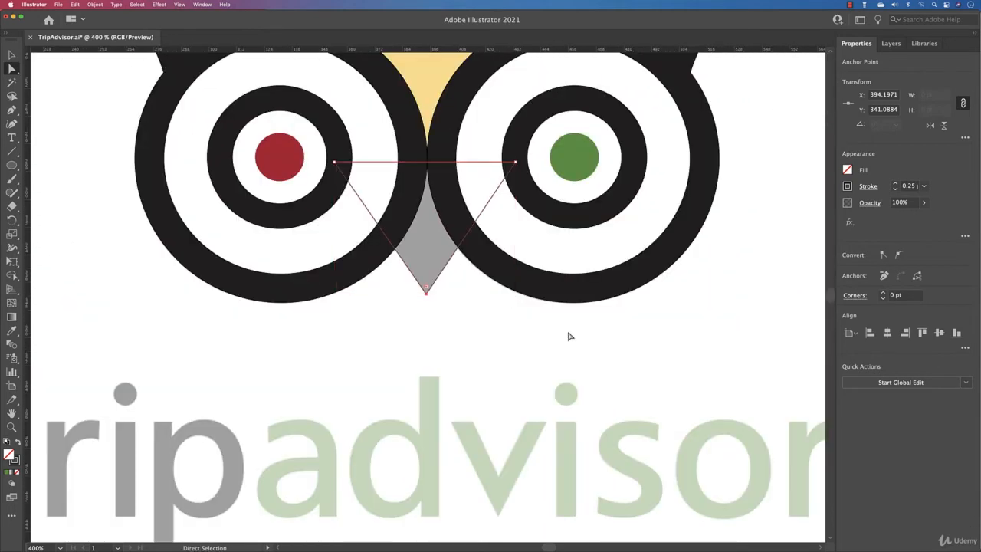
Fill the beak triangle with black and send it to the back behind both eyes.
{"action": "key", "text": "v"}
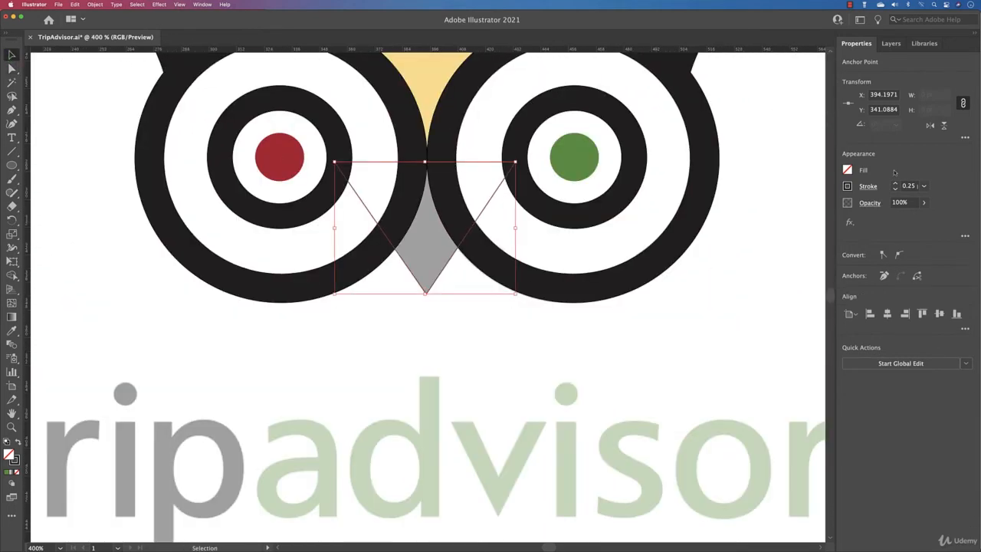
{"action": "left_click", "coordinate": [847, 169]}
{"action": "left_click", "coordinate": [746, 210]}
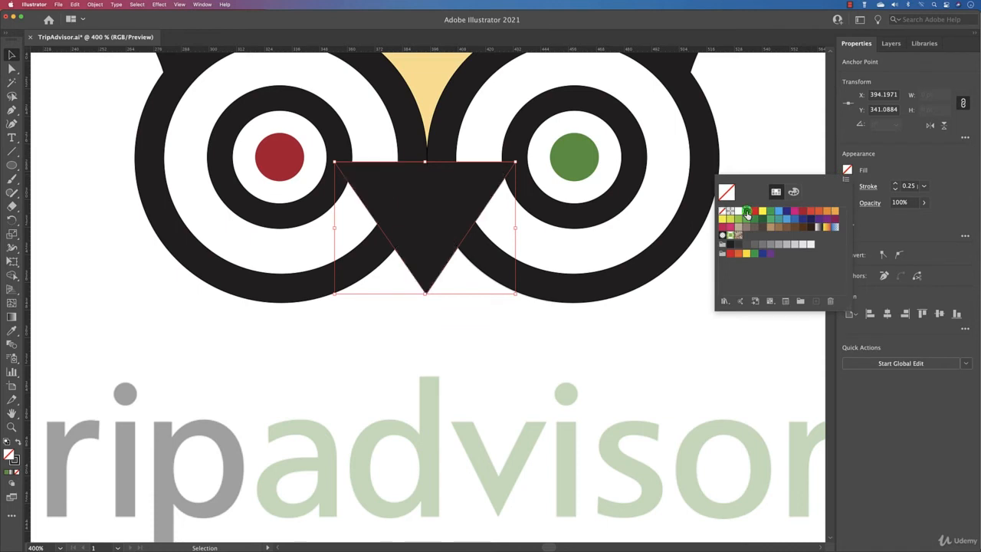
{"action": "left_click", "coordinate": [642, 364]}
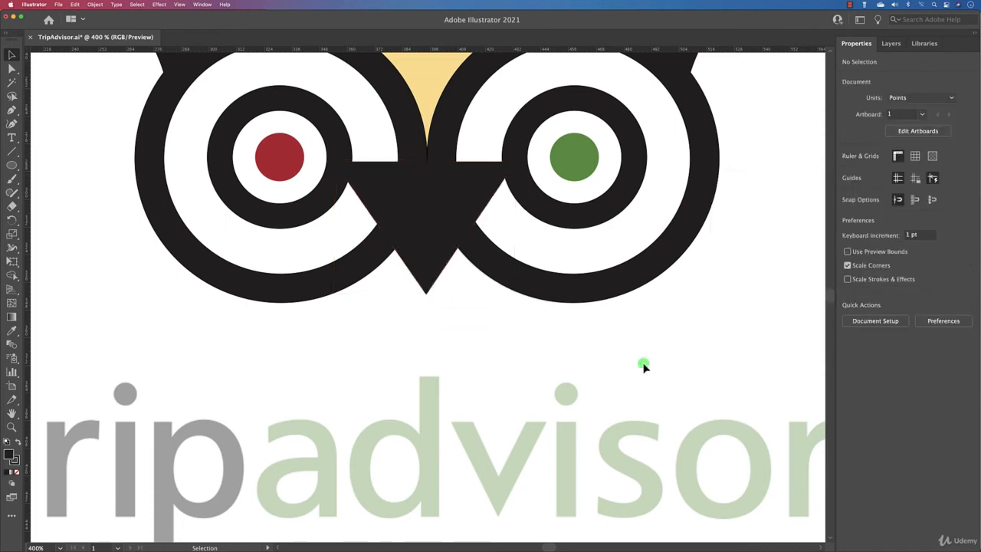
{"action": "left_click", "coordinate": [366, 187]}
{"action": "left_click", "coordinate": [912, 354]}
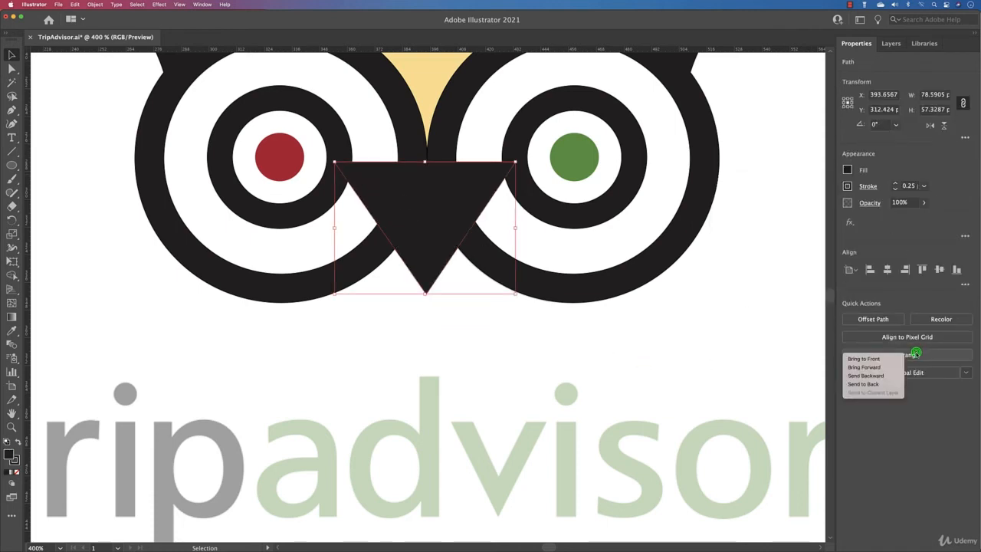
{"action": "left_click", "coordinate": [880, 386]}
{"action": "left_click", "coordinate": [688, 368]}
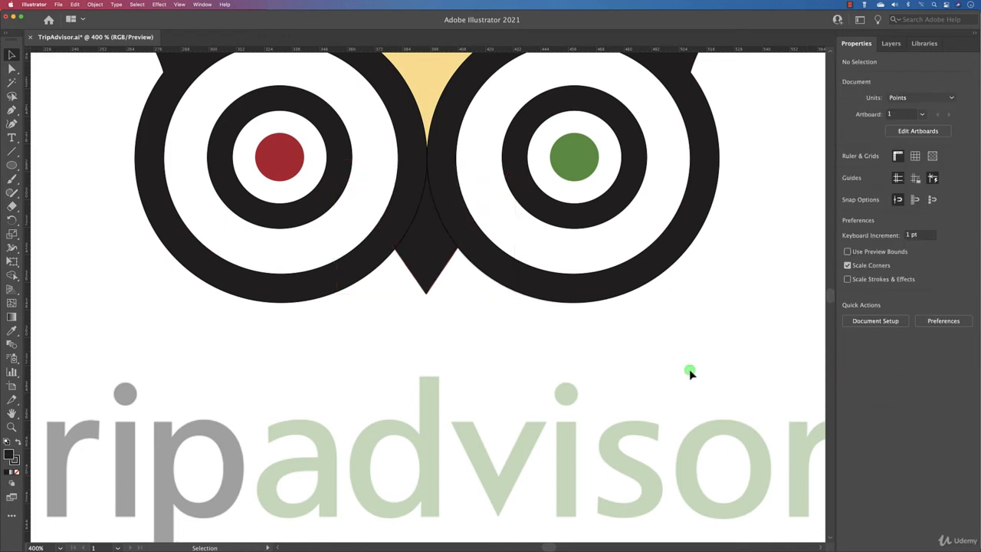
Select all the owl shapes and set their stroke to none.
{"action": "left_click_drag", "start_coordinate": [332, 297], "coordinate": [434, 286]}
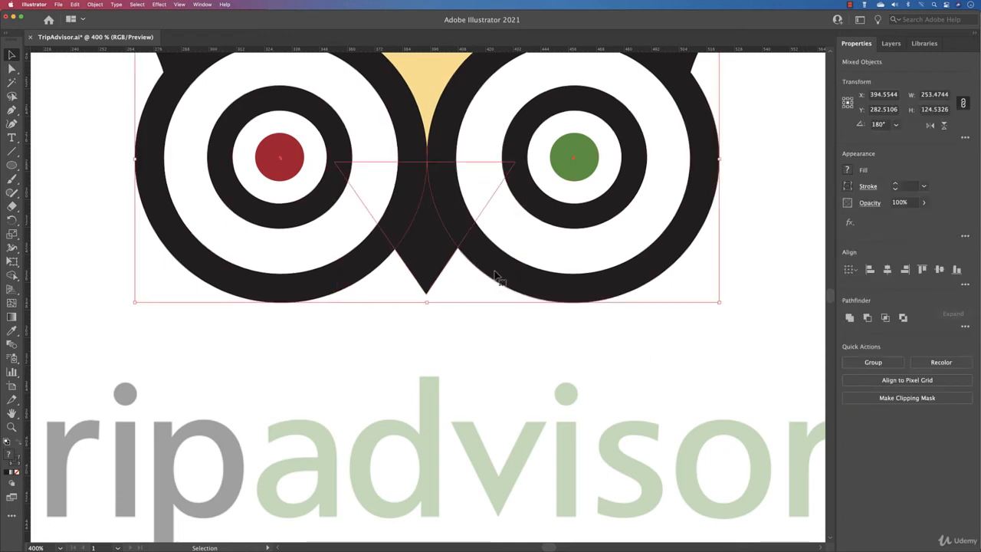
{"action": "key", "text": "super+0"}
{"action": "key", "text": "v"}
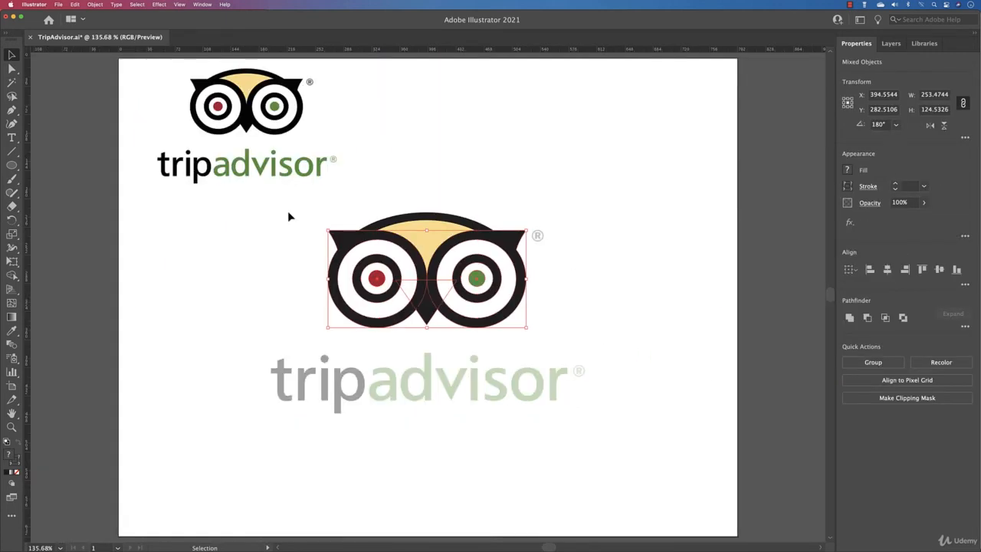
{"action": "left_click_drag", "start_coordinate": [273, 205], "coordinate": [669, 380]}
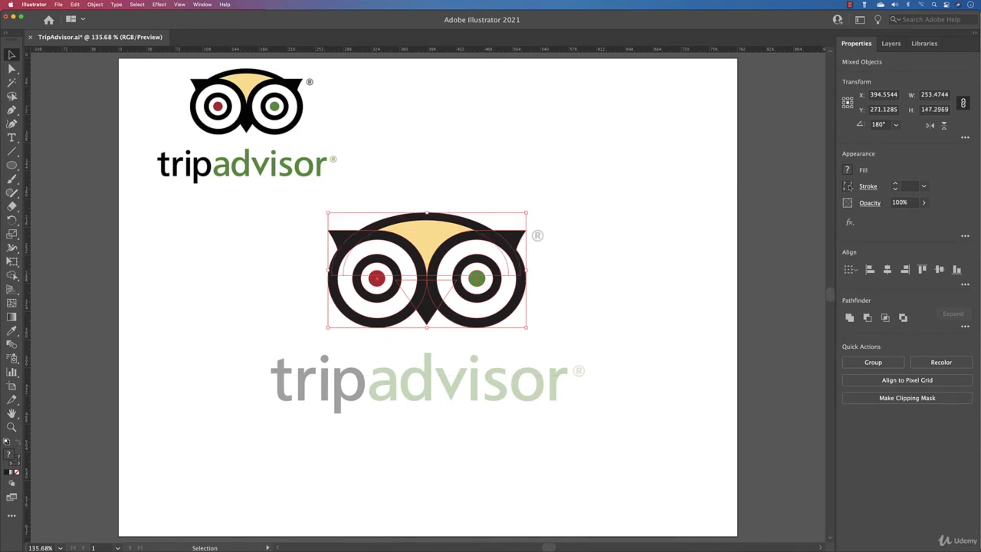
{"action": "left_click", "coordinate": [847, 186]}
{"action": "left_click", "coordinate": [722, 230]}
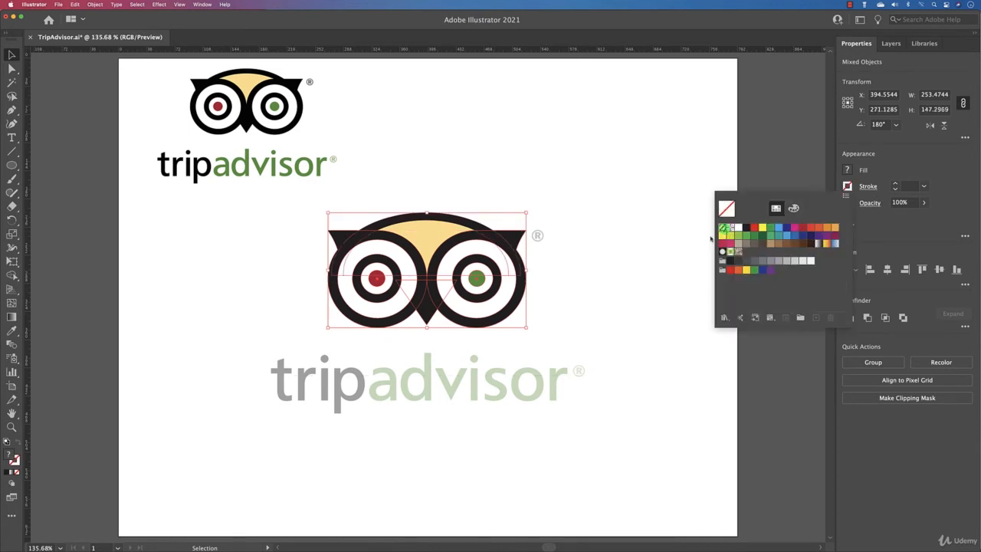
{"action": "left_click", "coordinate": [614, 307]}
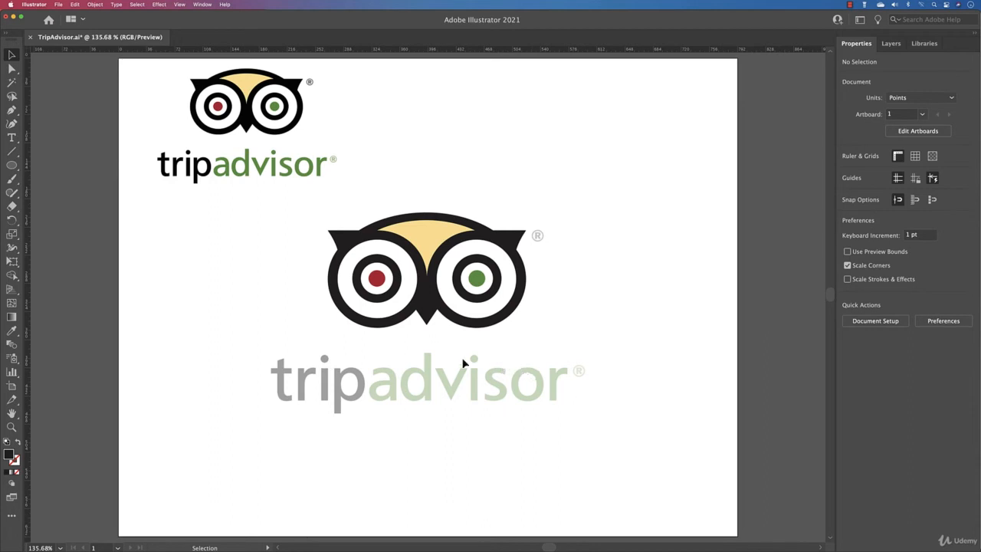
Unlock Layer 1, duplicate the full-color reference logo beside the original, and move the original image into Layer 2.
{"action": "left_click", "coordinate": [889, 45]}
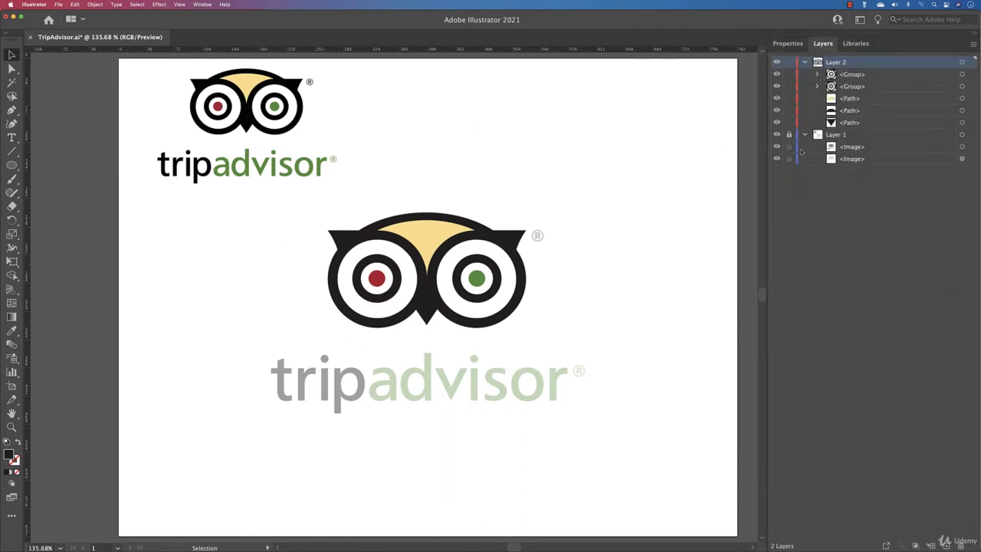
{"action": "left_click", "coordinate": [789, 135]}
{"action": "left_click", "coordinate": [880, 148]}
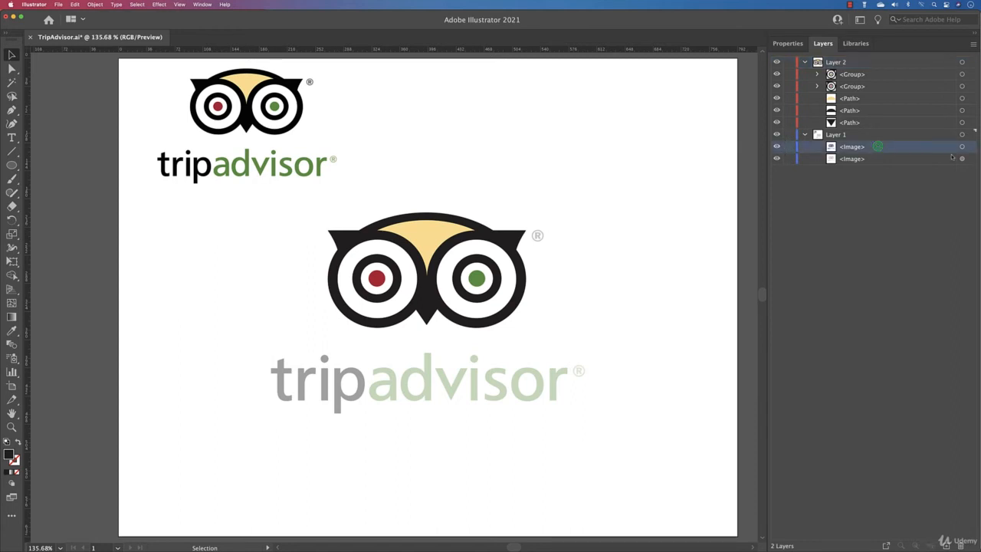
{"action": "left_click", "coordinate": [962, 147]}
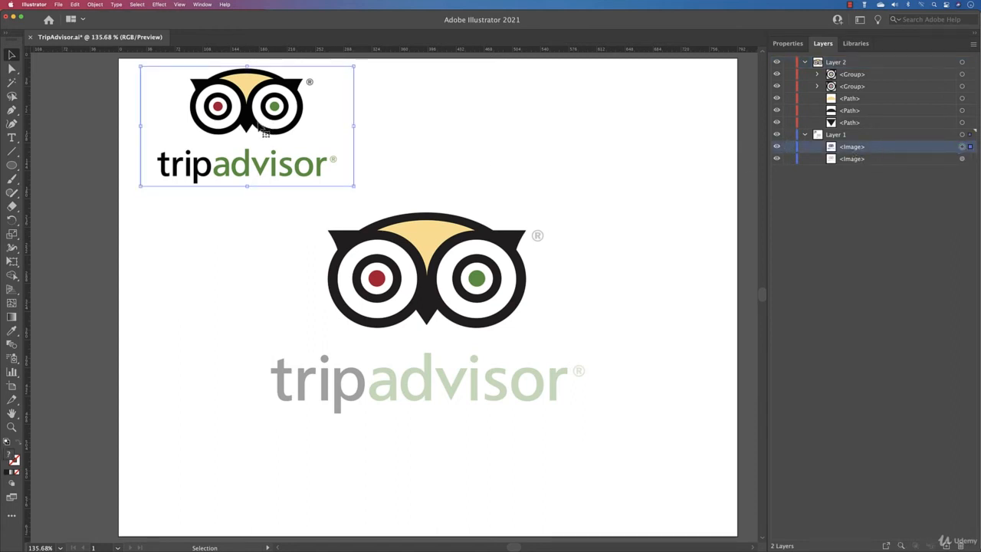
{"action": "left_click_drag", "start_coordinate": [261, 126], "coordinate": [548, 131]}
{"action": "left_click_drag", "start_coordinate": [868, 158], "coordinate": [861, 130]}
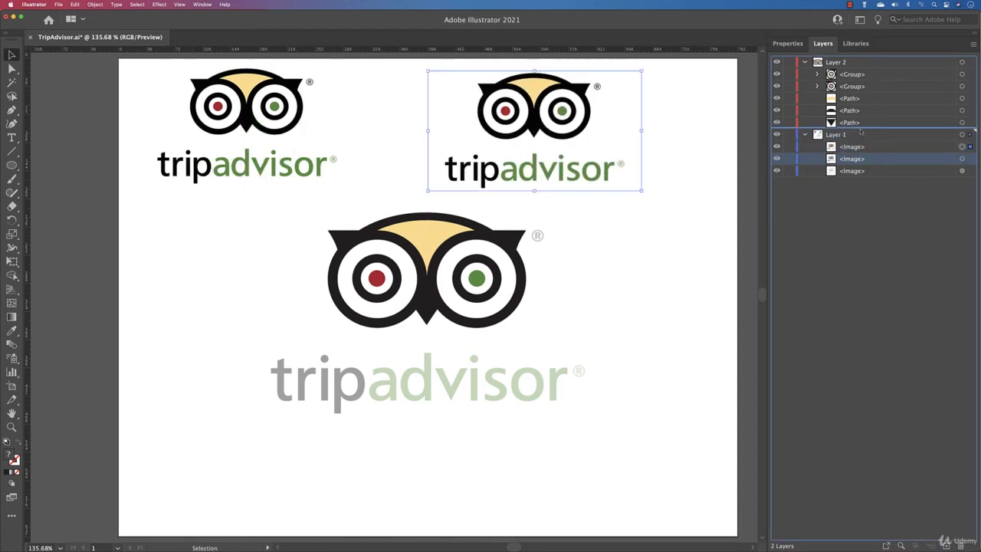
Crop the copied reference logo to just the tripadvisor wordmark, excluding the owl and the registered symbol.
{"action": "right_click", "coordinate": [524, 111]}
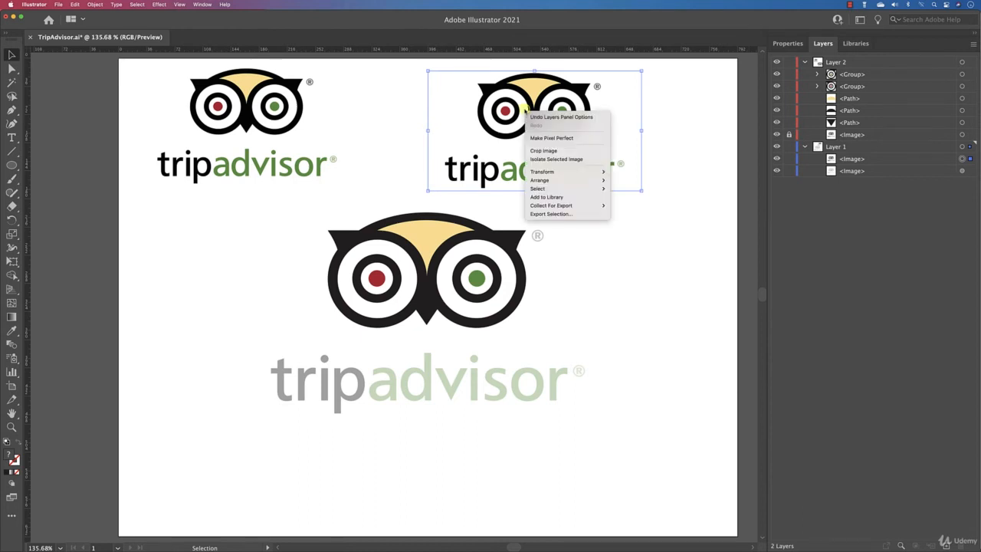
{"action": "left_click", "coordinate": [557, 151]}
{"action": "left_click_drag", "start_coordinate": [534, 71], "coordinate": [534, 144]}
{"action": "left_click_drag", "start_coordinate": [622, 170], "coordinate": [617, 170]}
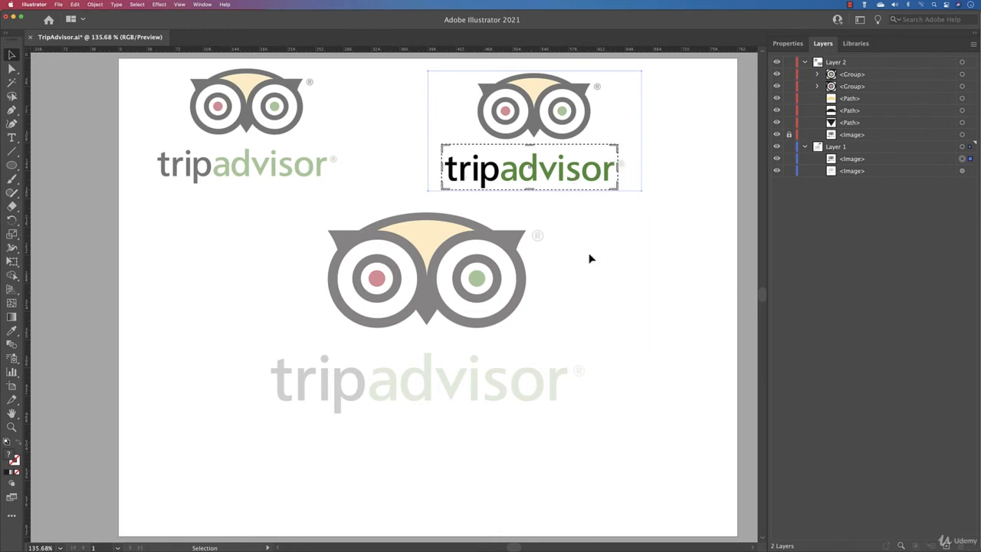
{"action": "key", "text": "Return"}
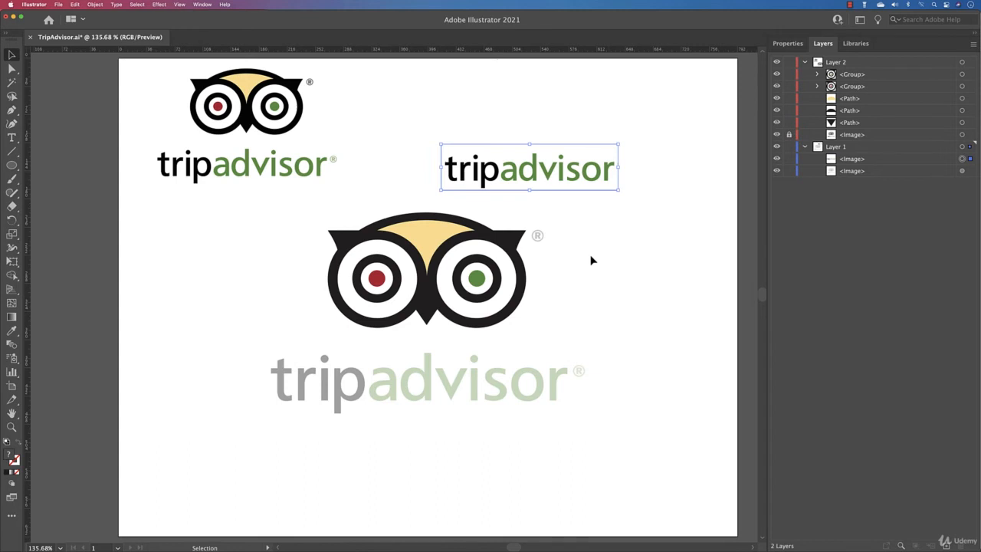
Show the Asset Export options and add the cropped tripadvisor wordmark as an export asset.
{"action": "scroll", "coordinate": [591, 261], "scroll_direction": "right", "scroll_amount": 1}
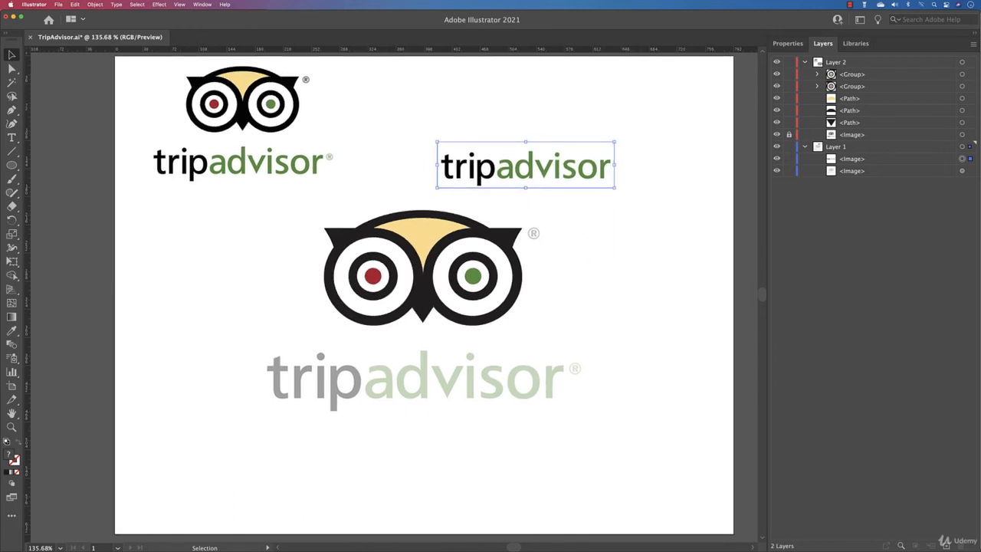
{"action": "left_click", "coordinate": [203, 4]}
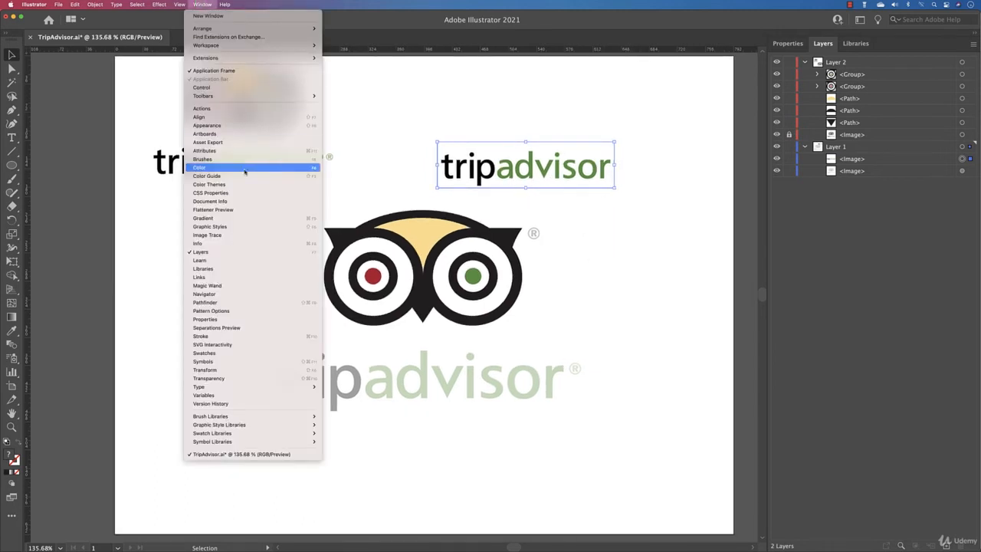
{"action": "left_click", "coordinate": [236, 142]}
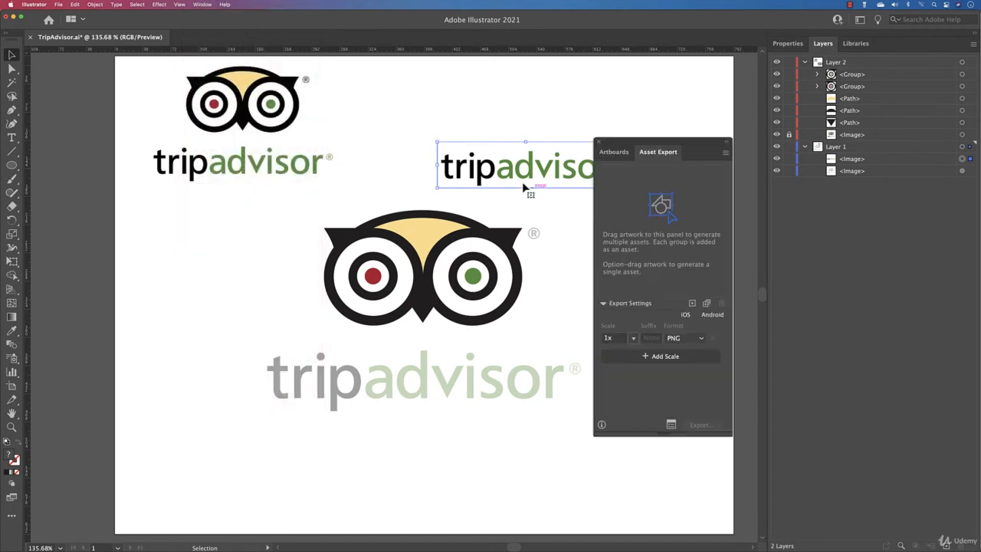
{"action": "left_click_drag", "start_coordinate": [530, 172], "coordinate": [651, 248]}
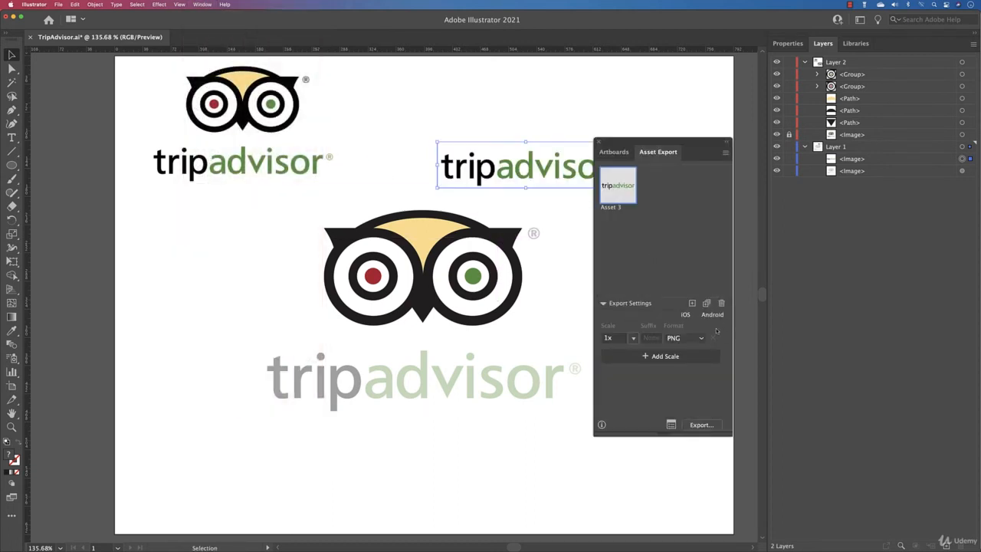
{"action": "left_click", "coordinate": [671, 423]}
{"action": "left_click", "coordinate": [770, 218]}
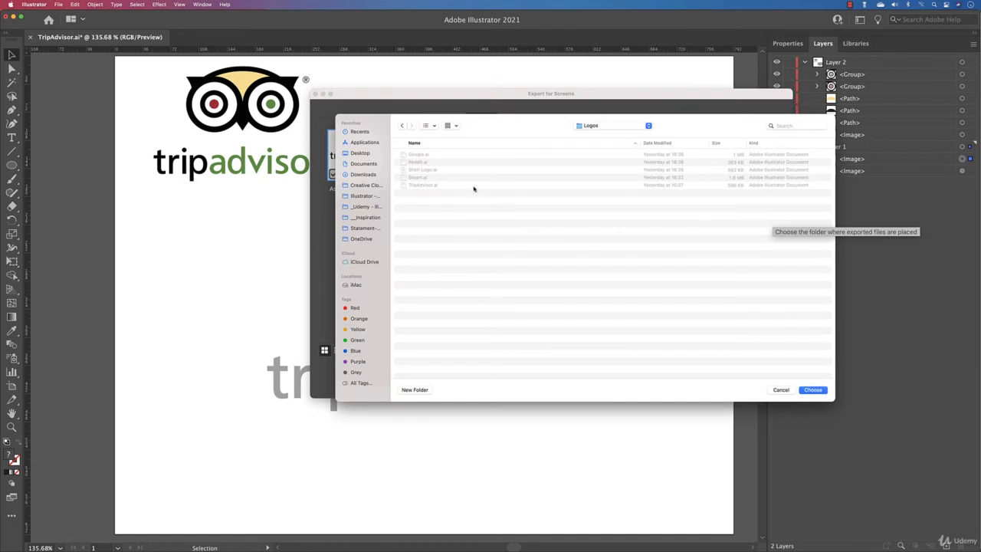
{"action": "left_click", "coordinate": [362, 153]}
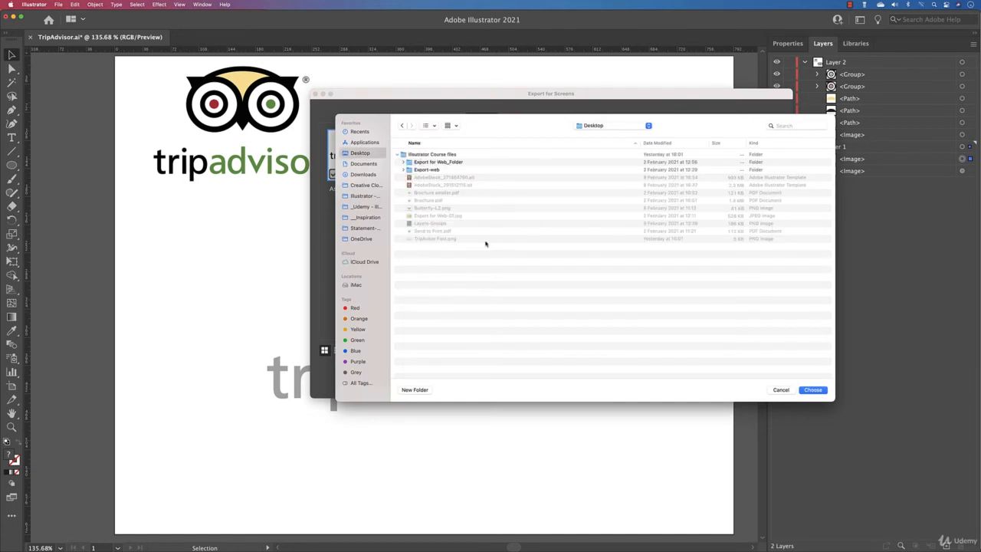
{"action": "left_click", "coordinate": [781, 390]}
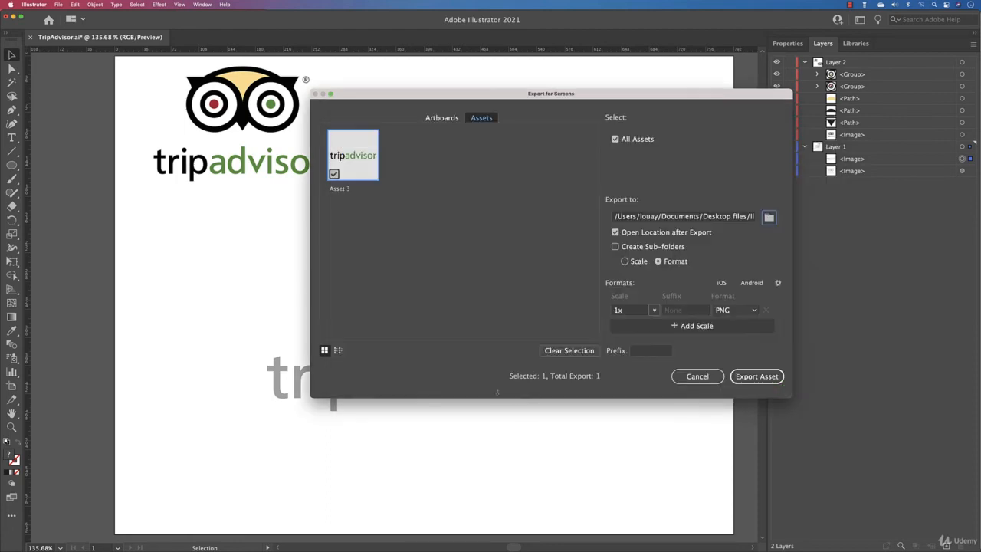
{"action": "left_click", "coordinate": [696, 376]}
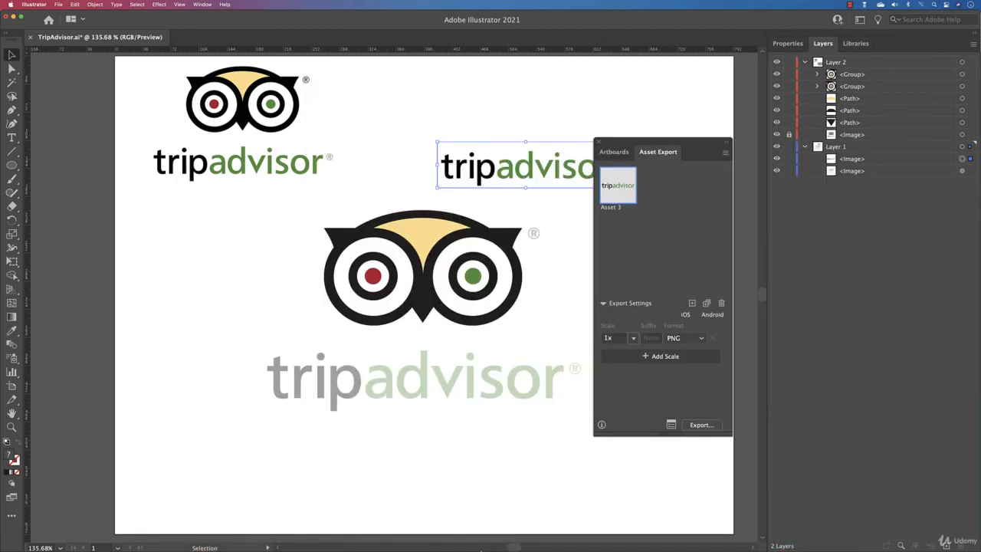
Switch to Chrome and open the Adobe Fonts site at fonts.adobe.com.
{"action": "mouse_move", "coordinate": [477, 544]}
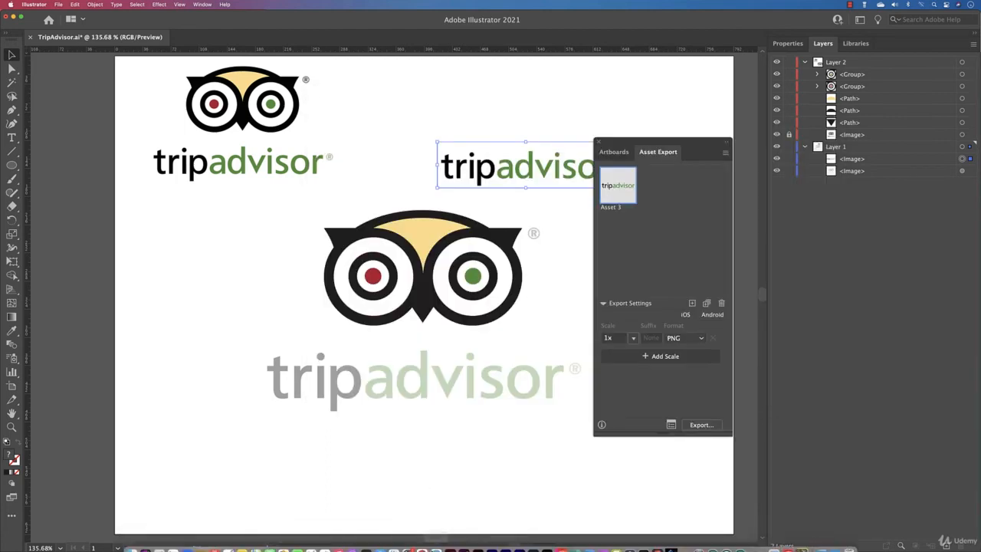
{"action": "left_click", "coordinate": [418, 541]}
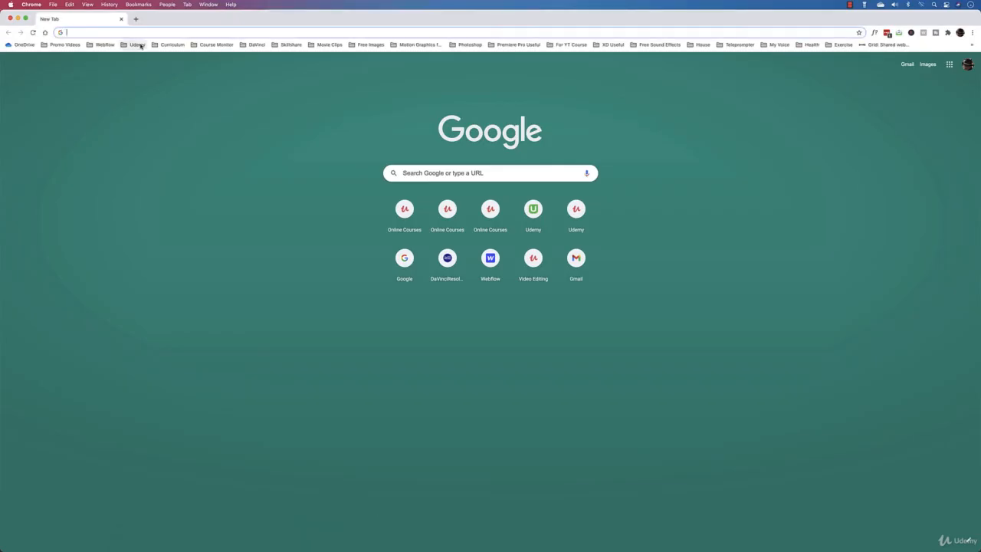
{"action": "type", "text": "font"}
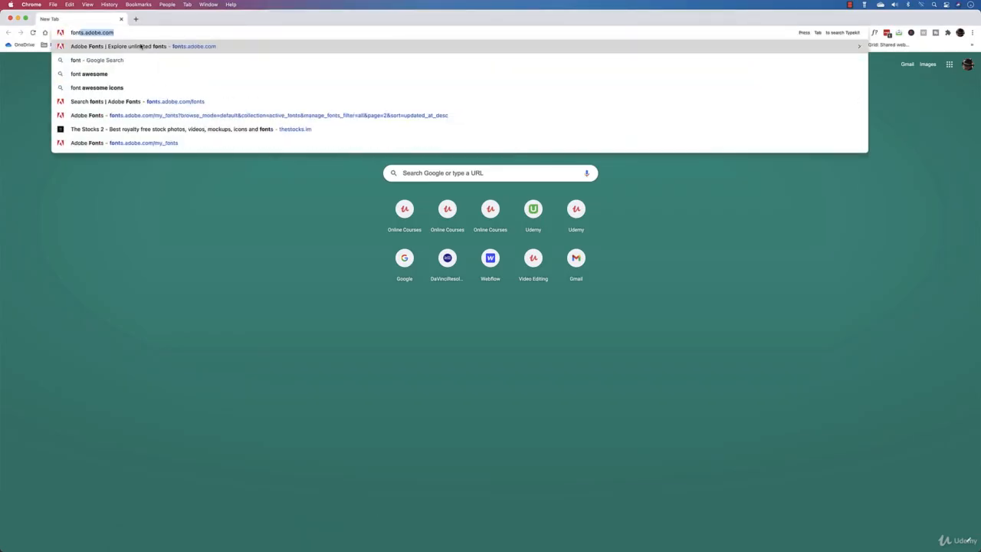
{"action": "type", "text": "s"}
{"action": "key", "text": "Return"}
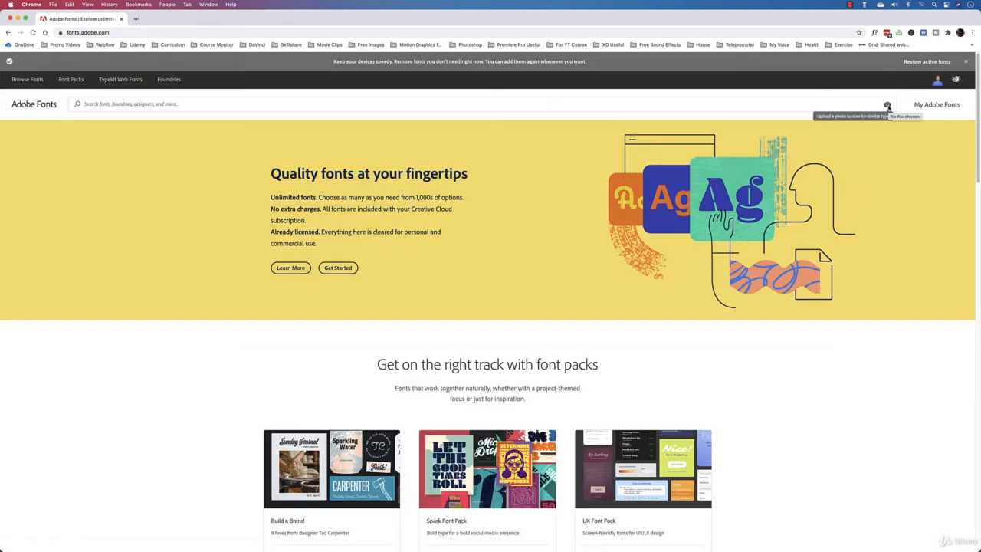
Upload TripAdvisor Font.png for a visual font search and accept the region around the whole wordmark.
{"action": "left_click", "coordinate": [887, 106]}
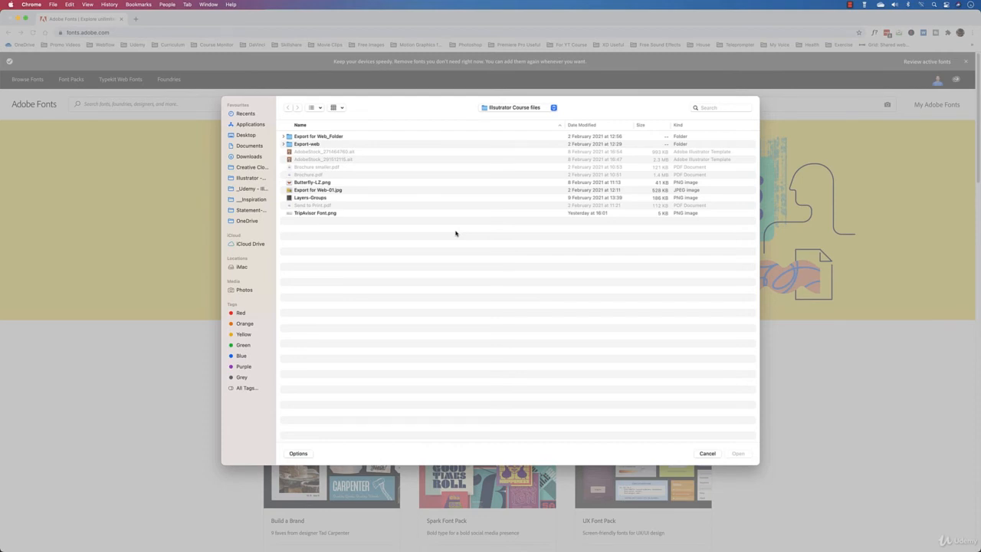
{"action": "left_click", "coordinate": [352, 214]}
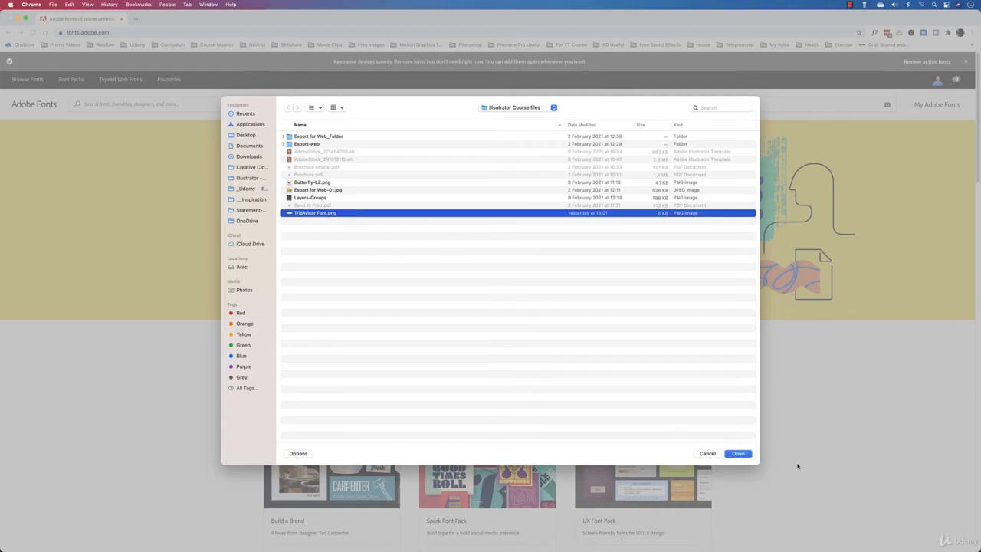
{"action": "key", "text": "Return"}
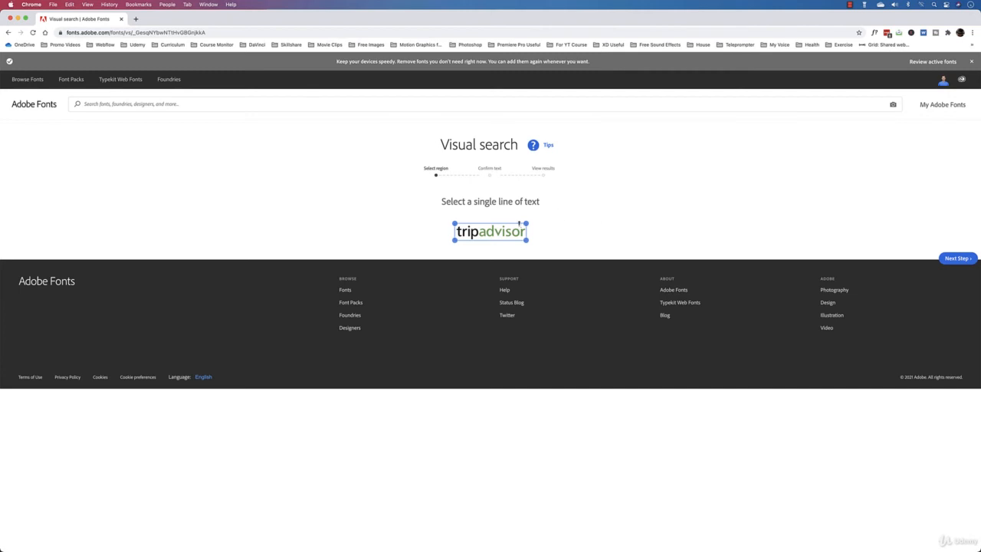
{"action": "left_click", "coordinate": [957, 259]}
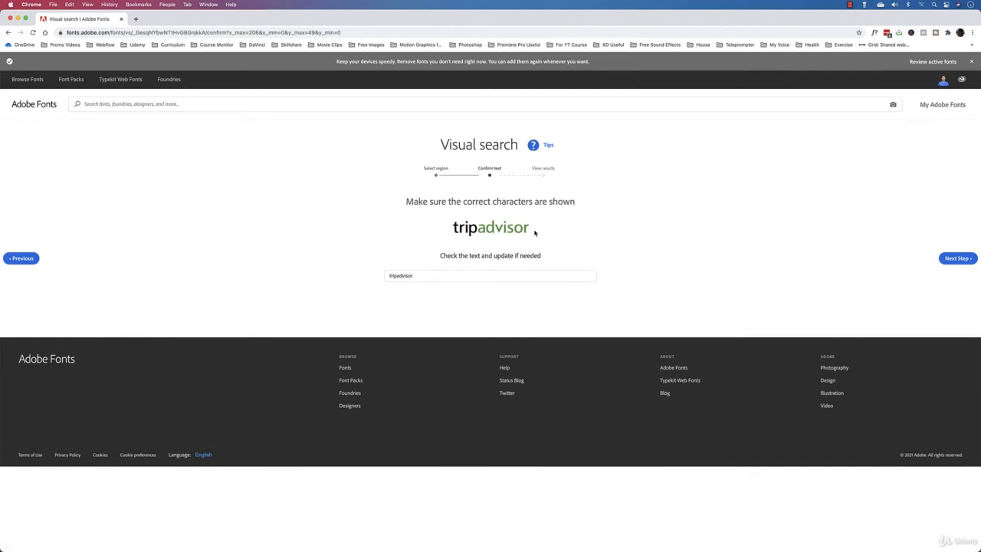
{"action": "left_click", "coordinate": [442, 276]}
{"action": "left_click", "coordinate": [400, 276]}
{"action": "type", "text": "z"}
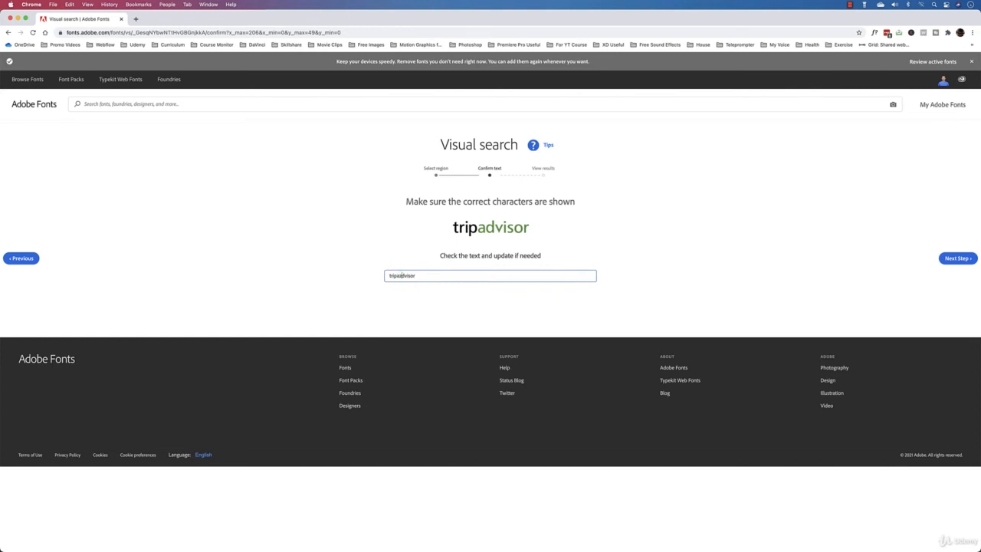
{"action": "type", "text": "cx"}
{"action": "key", "text": "BackSpace"}
{"action": "key", "text": "BackSpace"}
{"action": "key", "text": "BackSpace"}
Accept the recognized text tripadvisor and compare the similar fonts with the logo's lettering to find the closest match.
{"action": "left_click", "coordinate": [952, 258]}
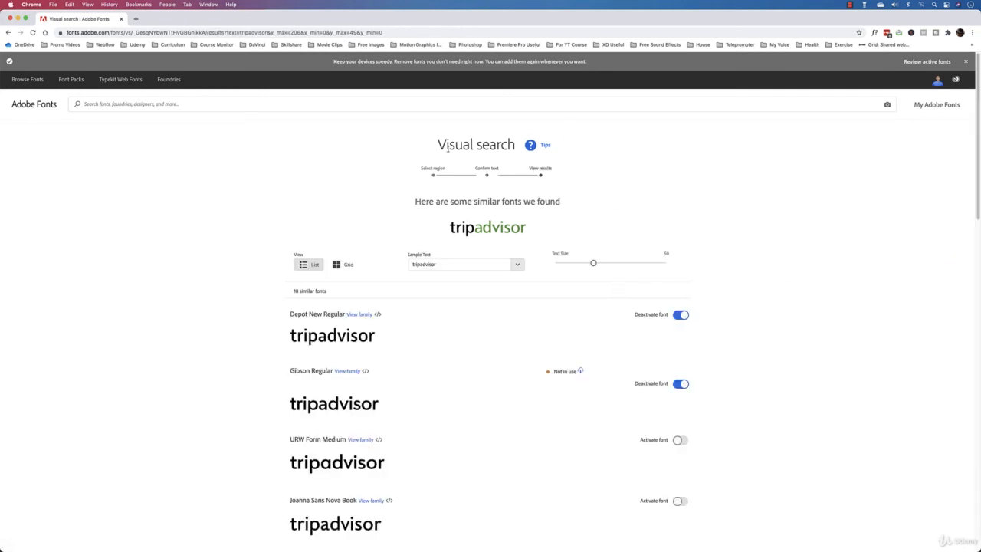
{"action": "scroll", "coordinate": [402, 384], "scroll_direction": "down", "scroll_amount": 5}
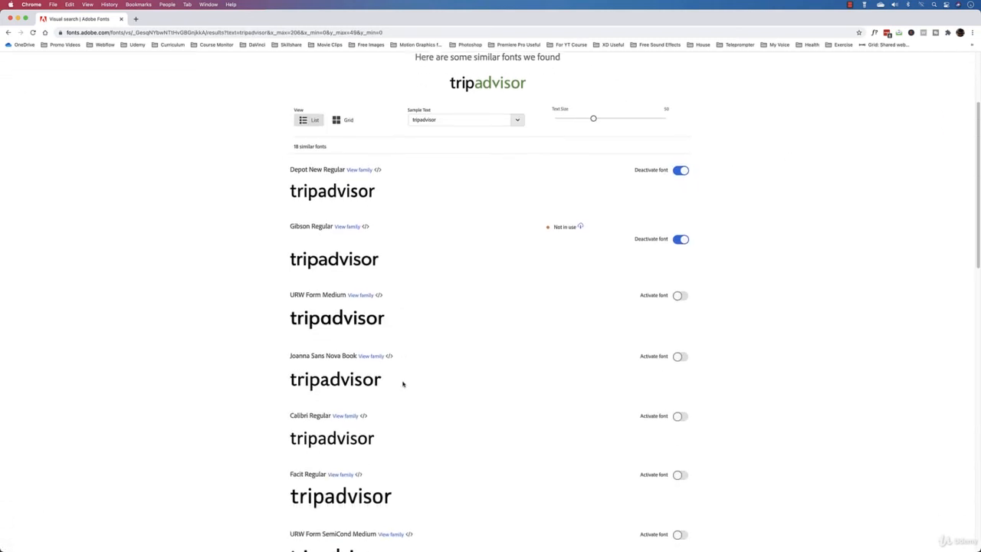
{"action": "scroll", "coordinate": [402, 384], "scroll_direction": "down", "scroll_amount": 10}
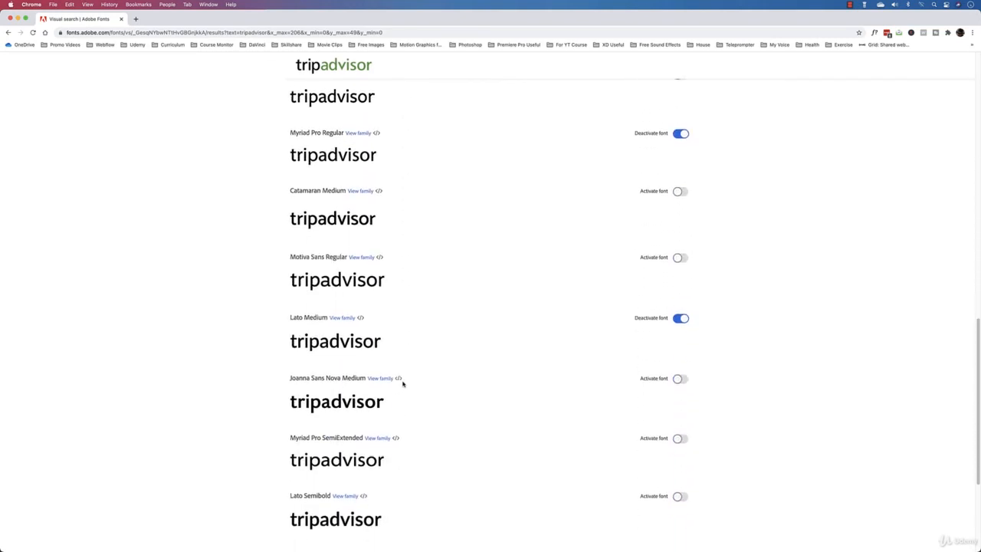
{"action": "scroll", "coordinate": [403, 391], "scroll_direction": "up", "scroll_amount": 15}
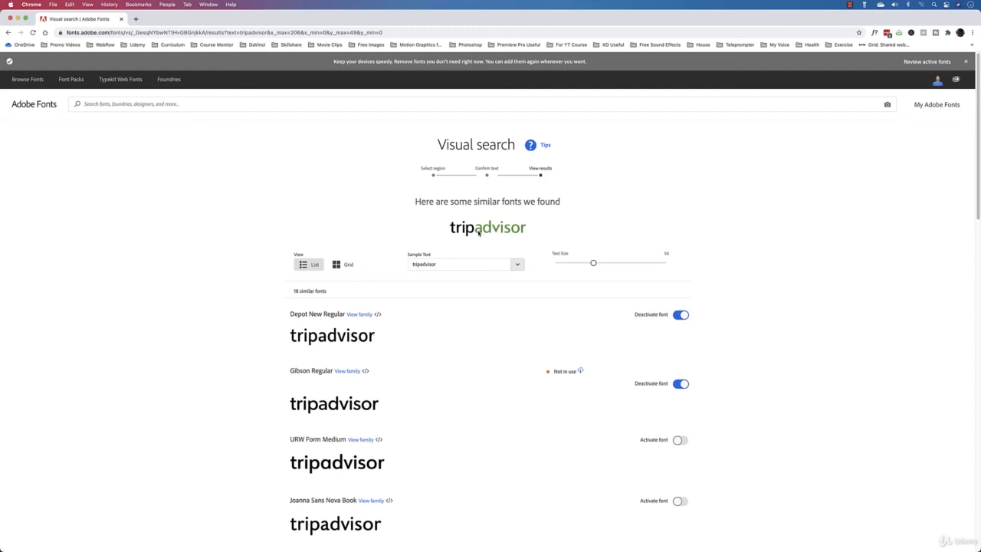
{"action": "scroll", "coordinate": [403, 335], "scroll_direction": "down", "scroll_amount": 4}
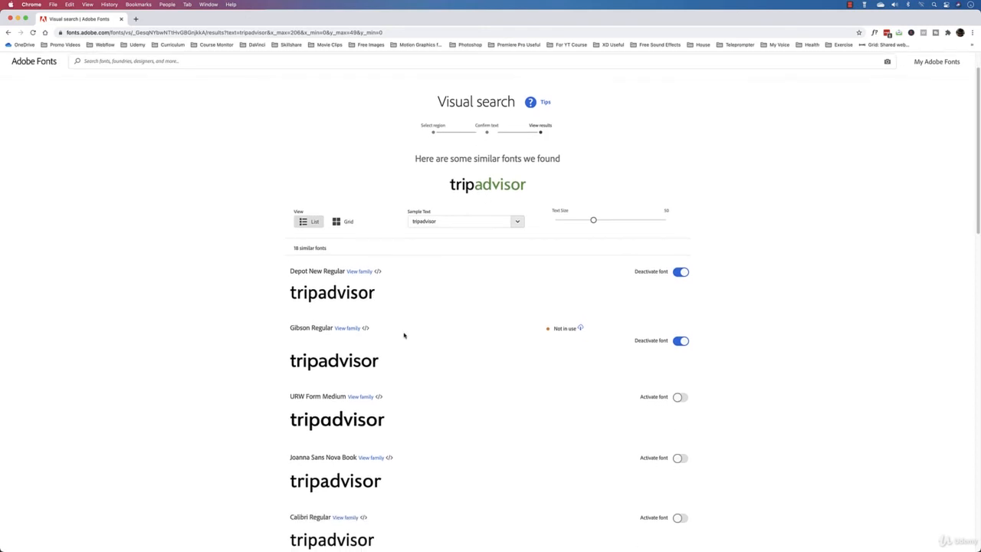
{"action": "scroll", "coordinate": [336, 274], "scroll_direction": "down", "scroll_amount": 8}
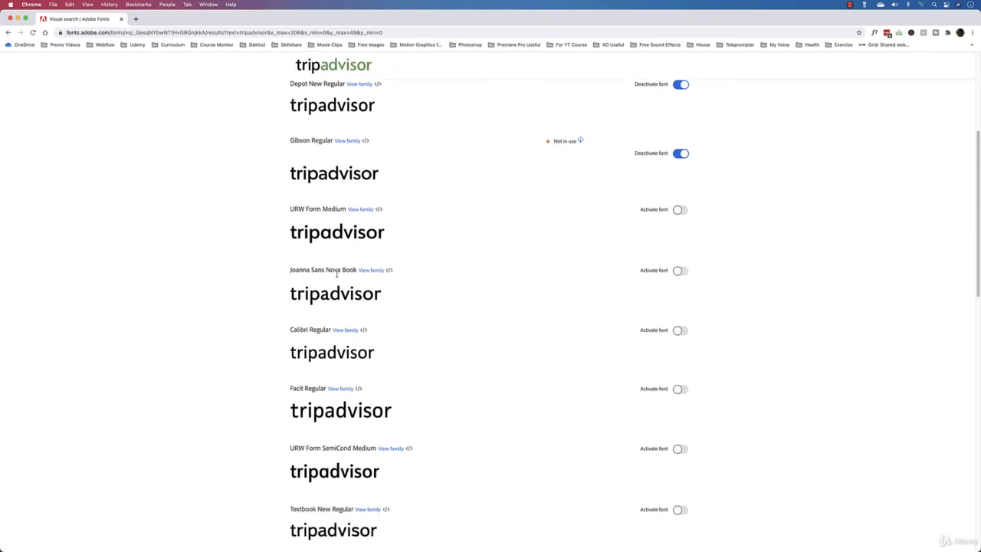
{"action": "scroll", "coordinate": [337, 275], "scroll_direction": "down", "scroll_amount": 8}
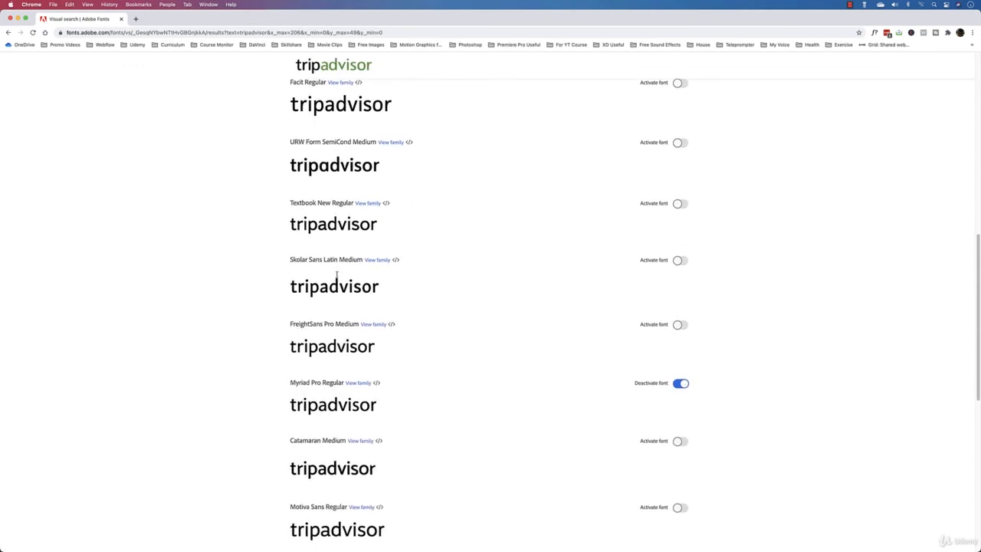
{"action": "scroll", "coordinate": [337, 274], "scroll_direction": "down", "scroll_amount": 6}
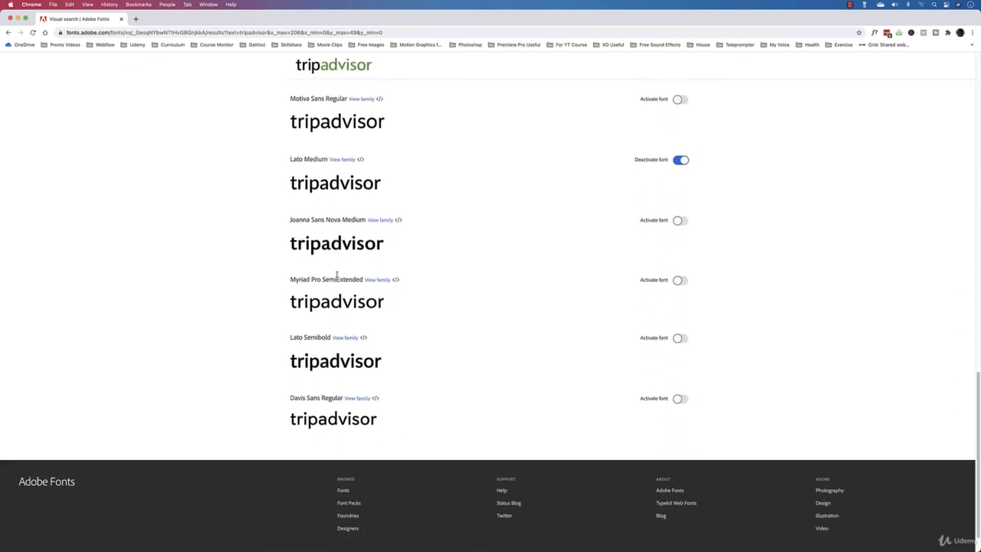
{"action": "scroll", "coordinate": [337, 274], "scroll_direction": "up", "scroll_amount": 18}
{"action": "scroll", "coordinate": [337, 274], "scroll_direction": "up", "scroll_amount": 3}
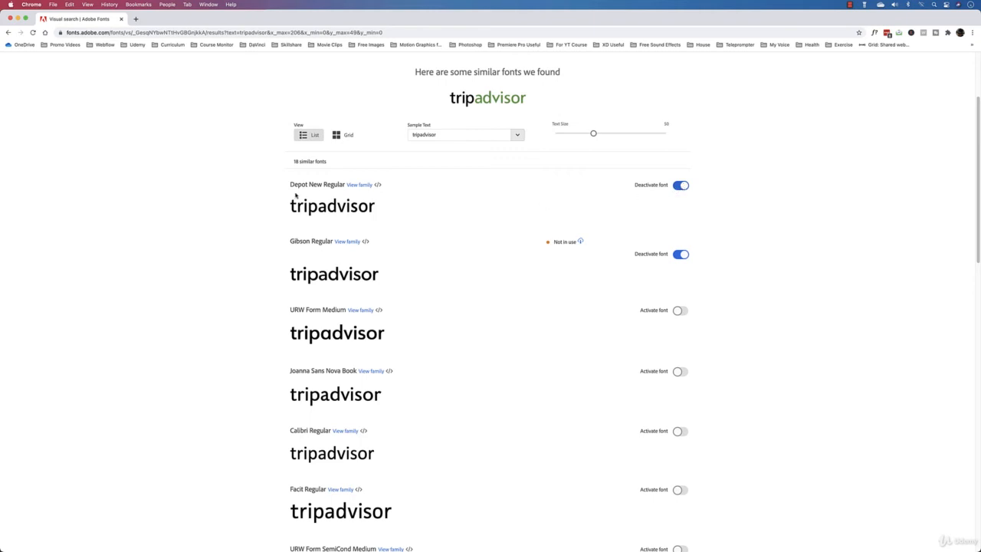
Select the font name Depot New Regular in the search results and switch back to Illustrator.
{"action": "left_click_drag", "start_coordinate": [289, 187], "coordinate": [346, 186]}
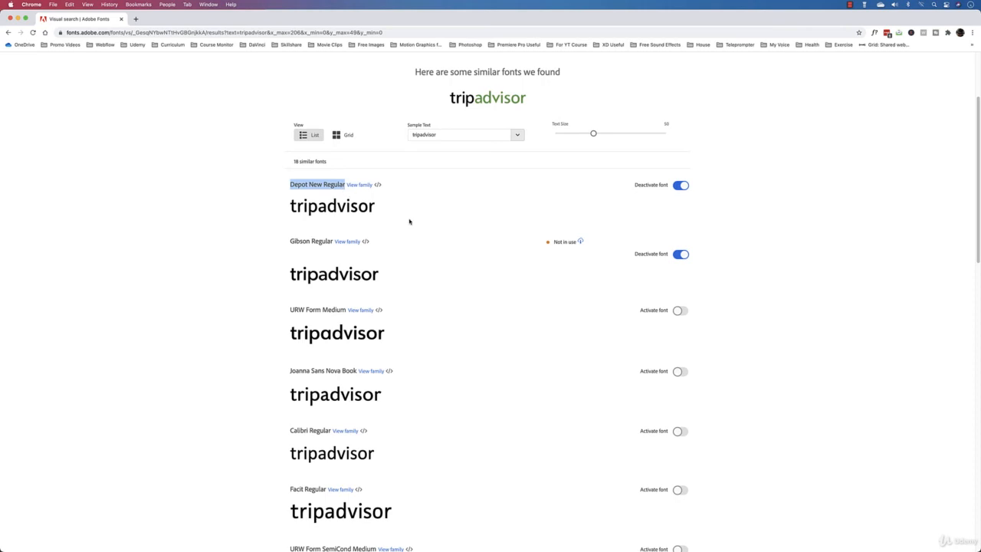
{"action": "left_click", "coordinate": [474, 546]}
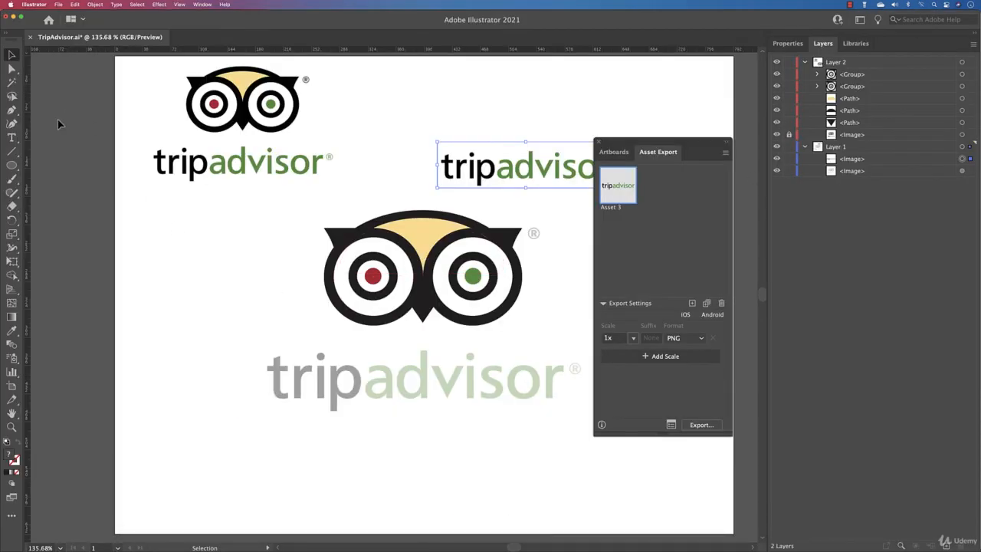
Add the point text "tripadvisor" over the faded reference wordmark below the owl.
{"action": "left_click", "coordinate": [12, 138]}
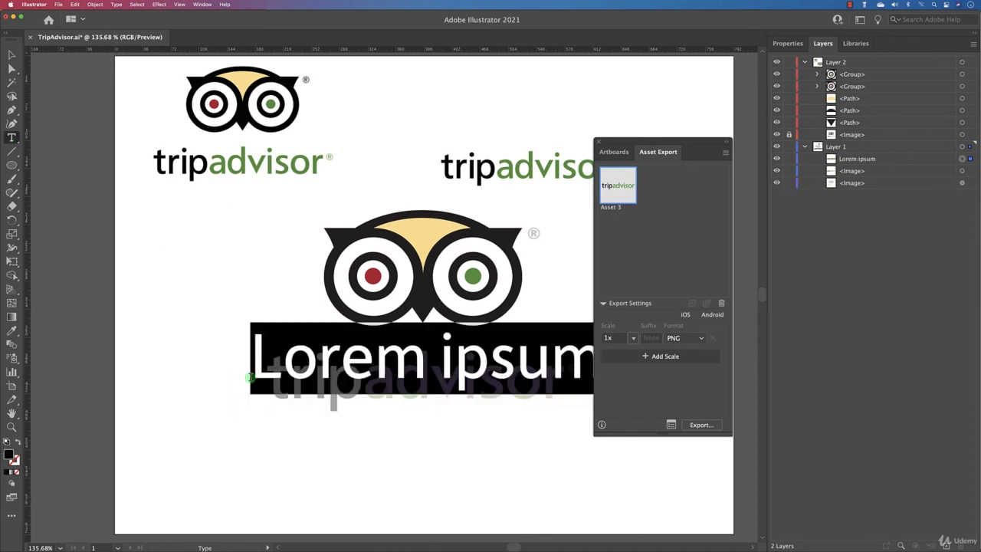
{"action": "left_click", "coordinate": [252, 377]}
{"action": "type", "text": "tri"}
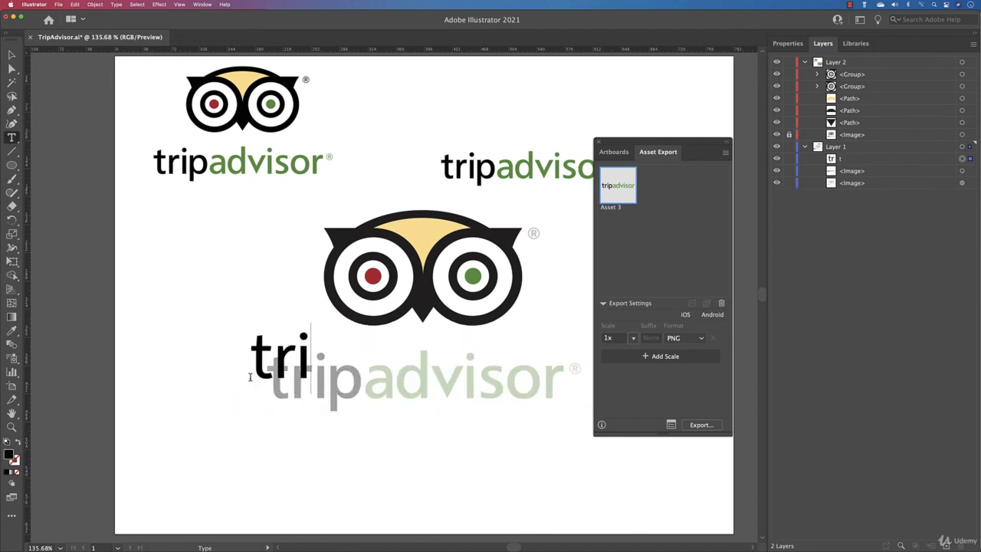
{"action": "type", "text": "padvisor"}
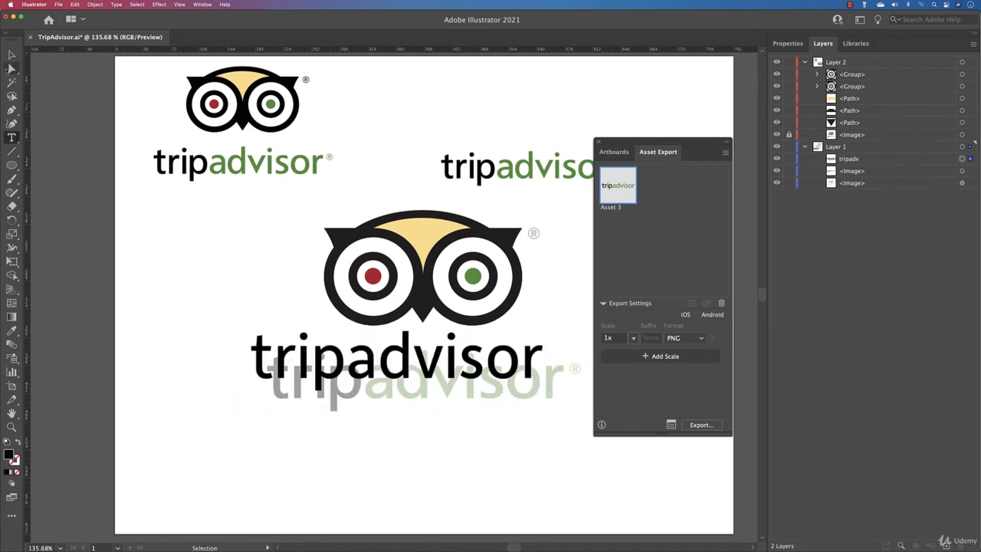
{"action": "key", "text": "Escape"}
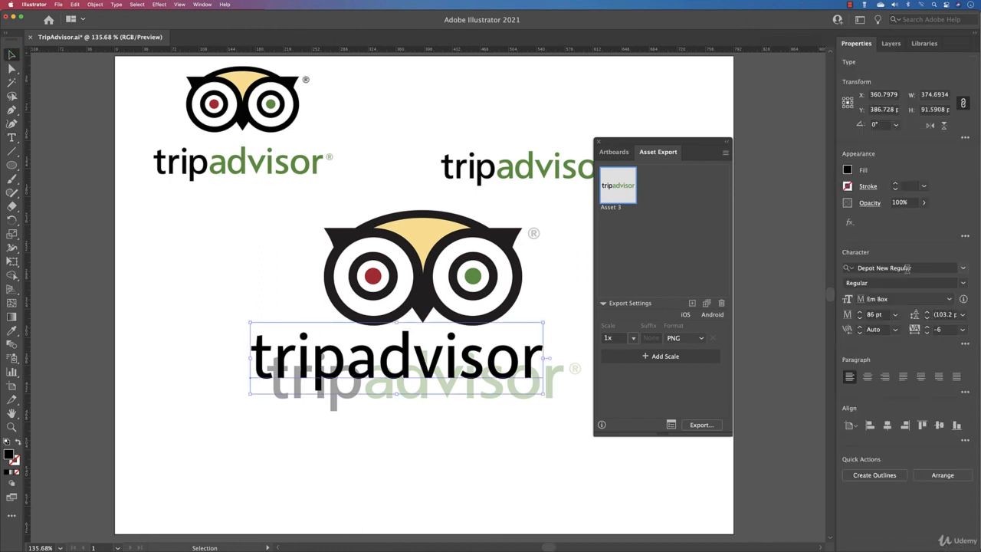
Set the font of the tripadvisor text to Depot New Regular.
{"action": "left_click", "coordinate": [856, 268]}
{"action": "key", "text": "super+c"}
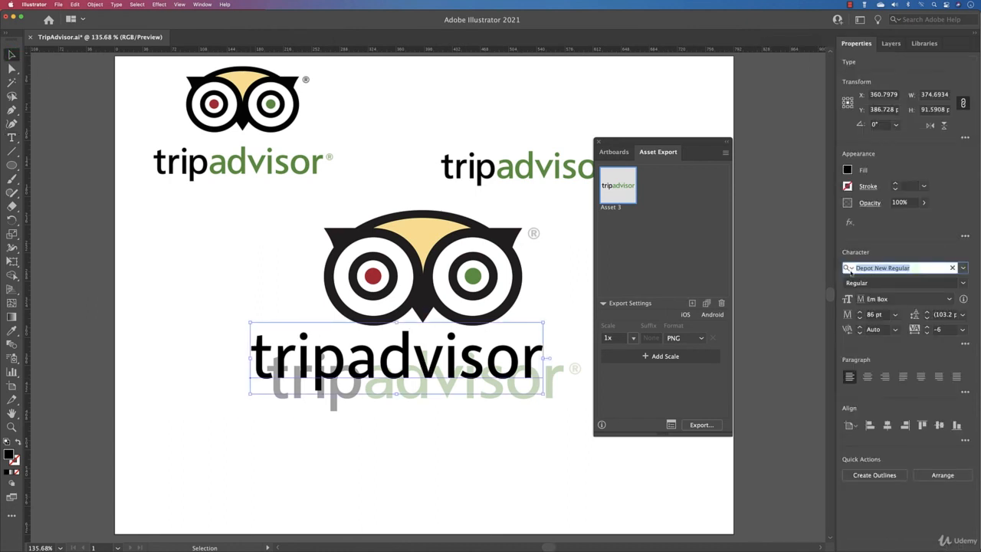
{"action": "key", "text": "BackSpace"}
{"action": "key", "text": "super+v"}
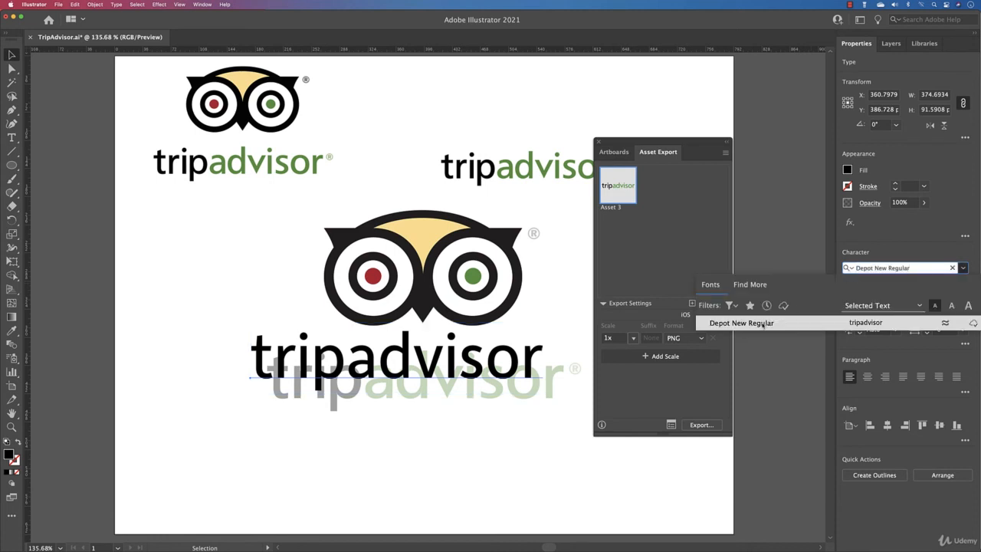
{"action": "left_click", "coordinate": [763, 324]}
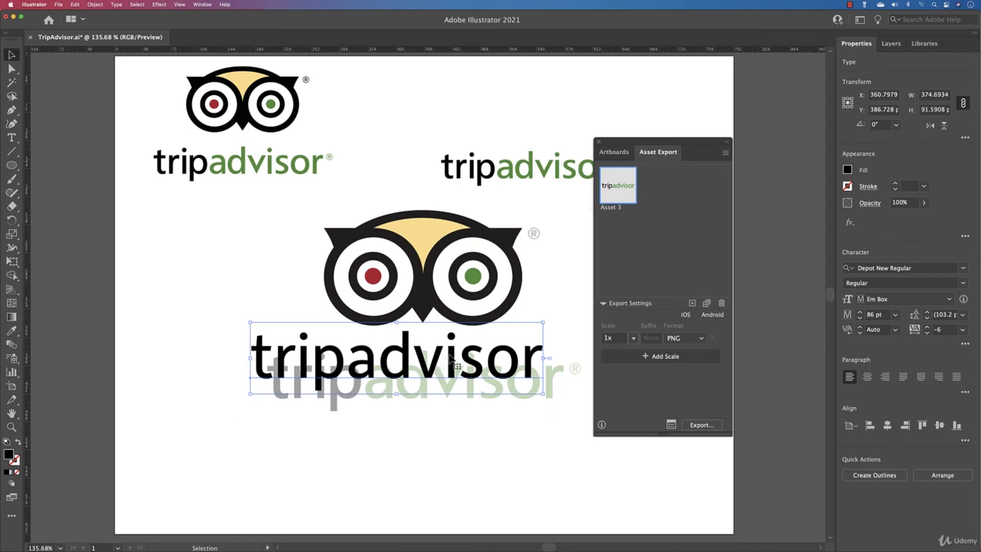
Move the tripadvisor text down over the faded reference wordmark below the owl and close the Asset Export panel.
{"action": "left_click_drag", "start_coordinate": [452, 360], "coordinate": [471, 381]}
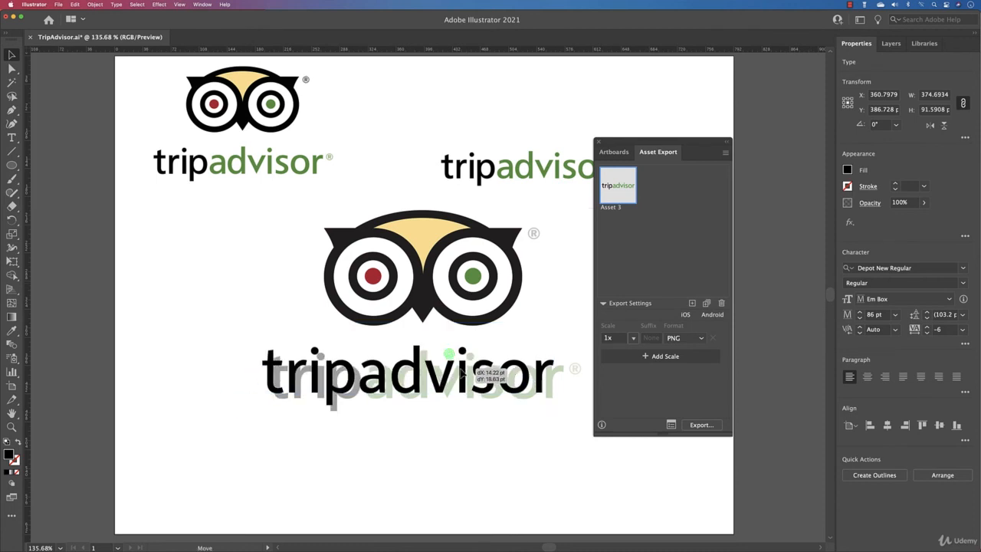
{"action": "left_click", "coordinate": [599, 141]}
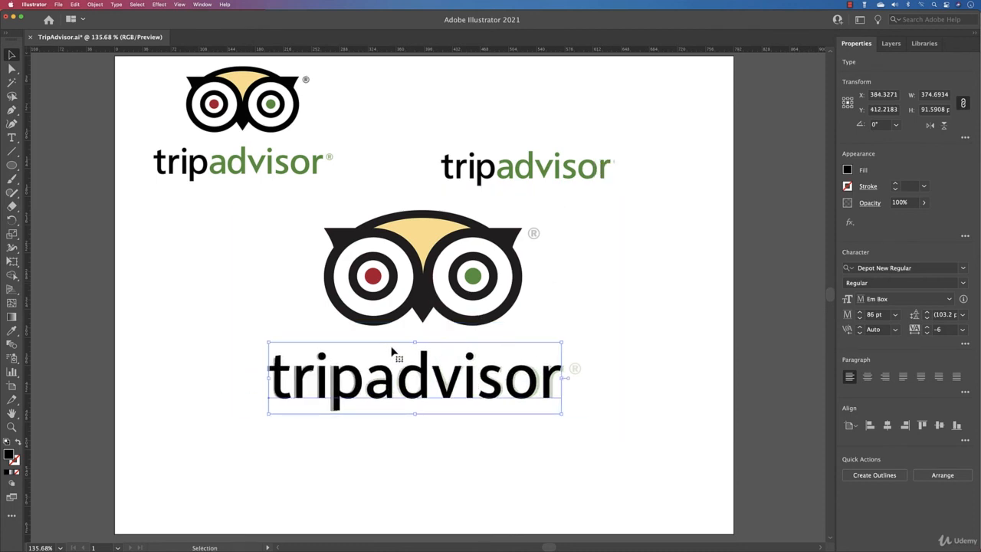
Set the tracking of the tripadvisor text to -15 to adjust its letter spacing against the reference wordmark.
{"action": "key", "text": "super+equal"}
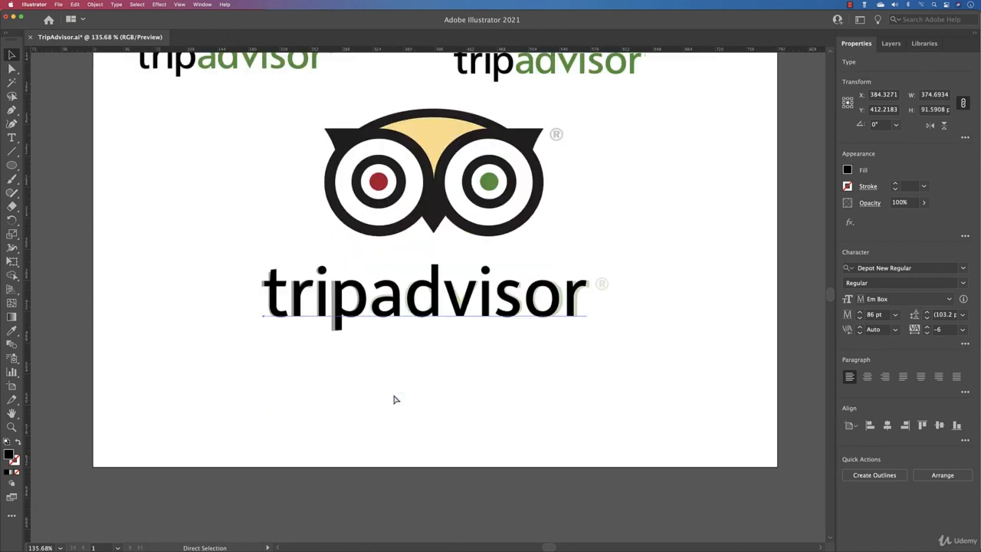
{"action": "key", "text": "super+equal"}
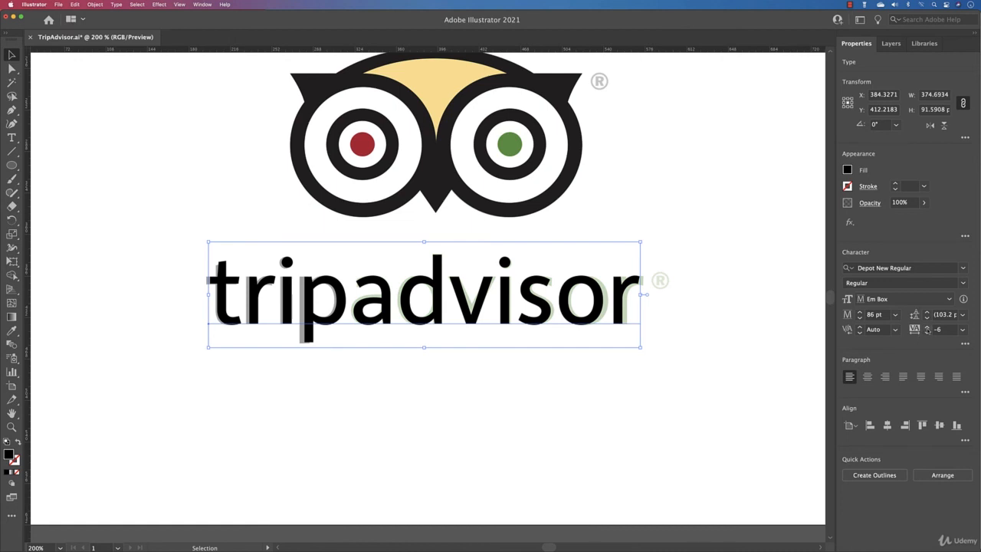
{"action": "left_click", "coordinate": [926, 327]}
{"action": "left_click", "coordinate": [927, 327]}
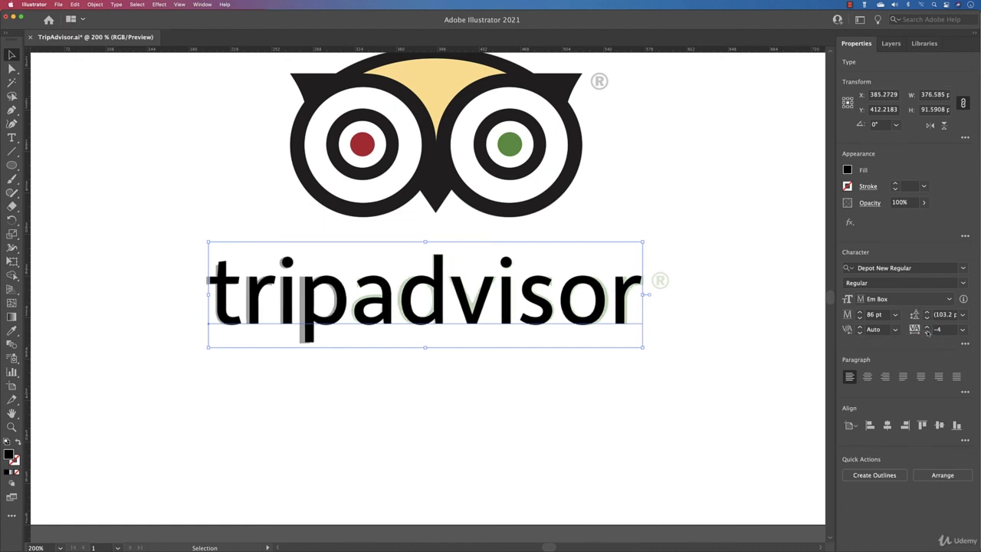
{"action": "left_click", "coordinate": [926, 332]}
{"action": "left_click", "coordinate": [927, 333]}
{"action": "left_click", "coordinate": [926, 333]}
{"action": "left_click", "coordinate": [927, 332]}
{"action": "left_click", "coordinate": [927, 333]}
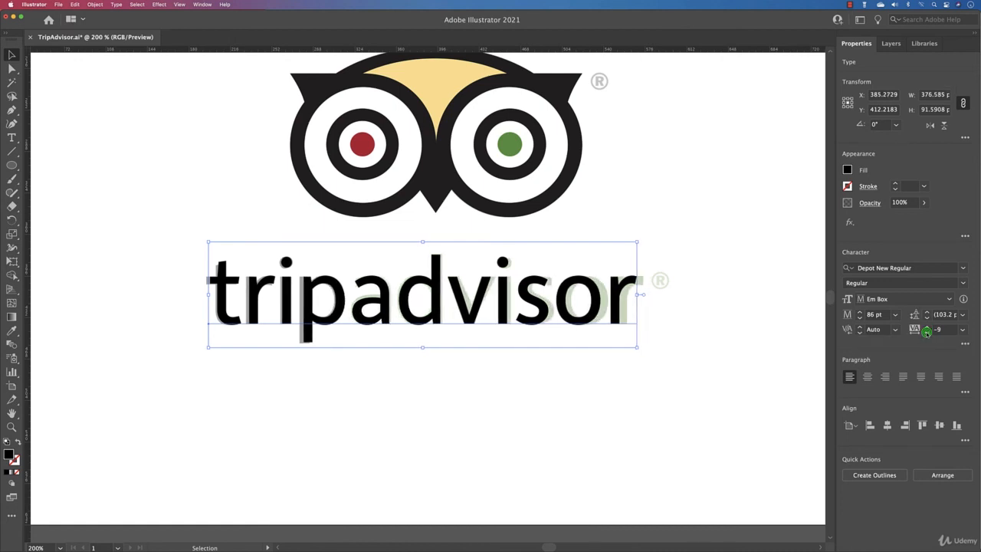
{"action": "left_click", "coordinate": [927, 332]}
{"action": "left_click", "coordinate": [927, 333]}
{"action": "left_click", "coordinate": [927, 333]}
{"action": "left_click", "coordinate": [926, 332]}
{"action": "left_click", "coordinate": [926, 333]}
{"action": "left_click", "coordinate": [926, 332]}
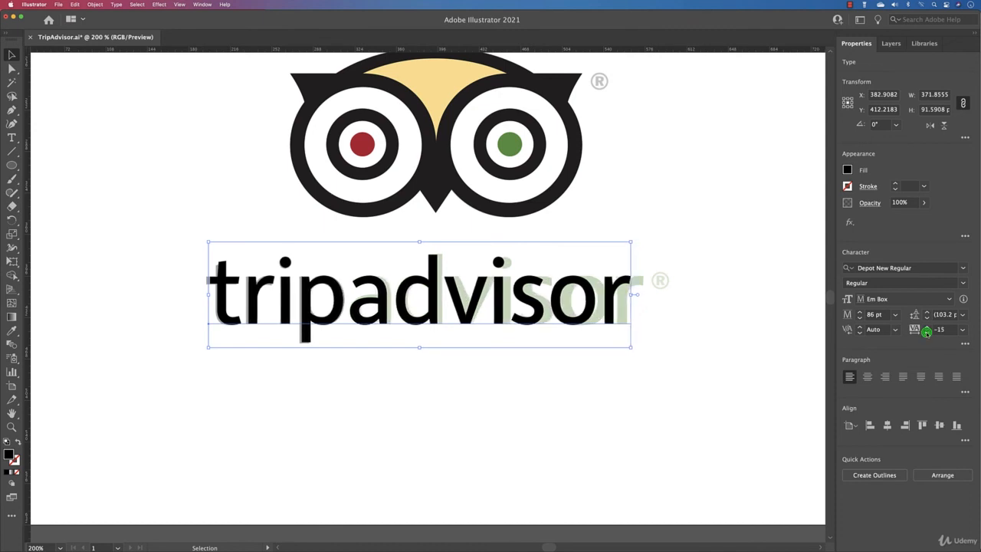